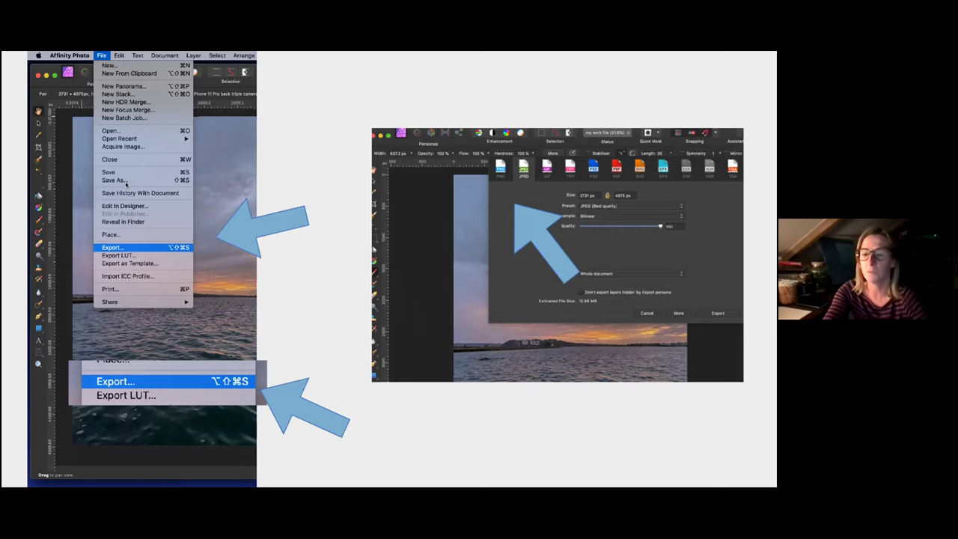
Step: Move past the last presentation slide to reach IMG_3973.tiff open in Affinity Photo
{"action": "key", "text": "Right"}
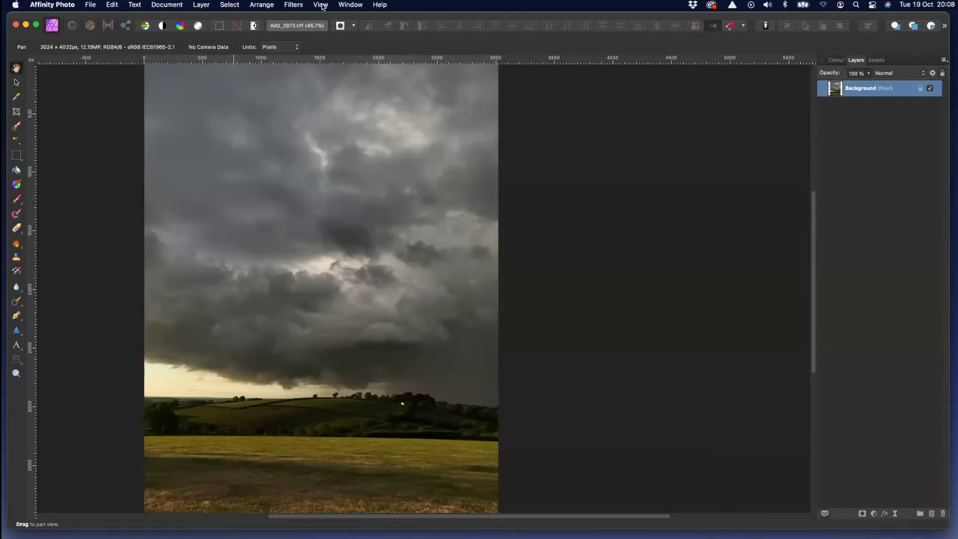
{"action": "left_click", "coordinate": [321, 5]}
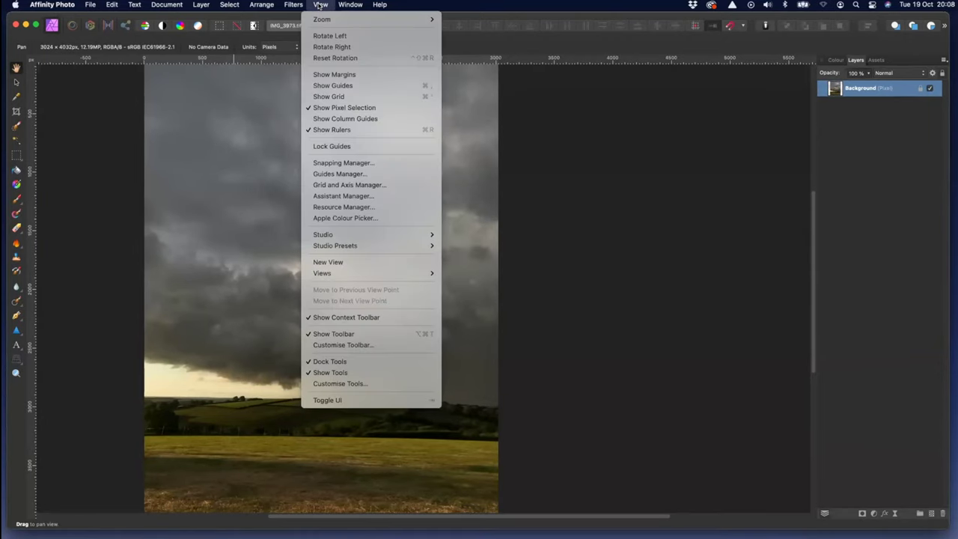
{"action": "left_click", "coordinate": [368, 401]}
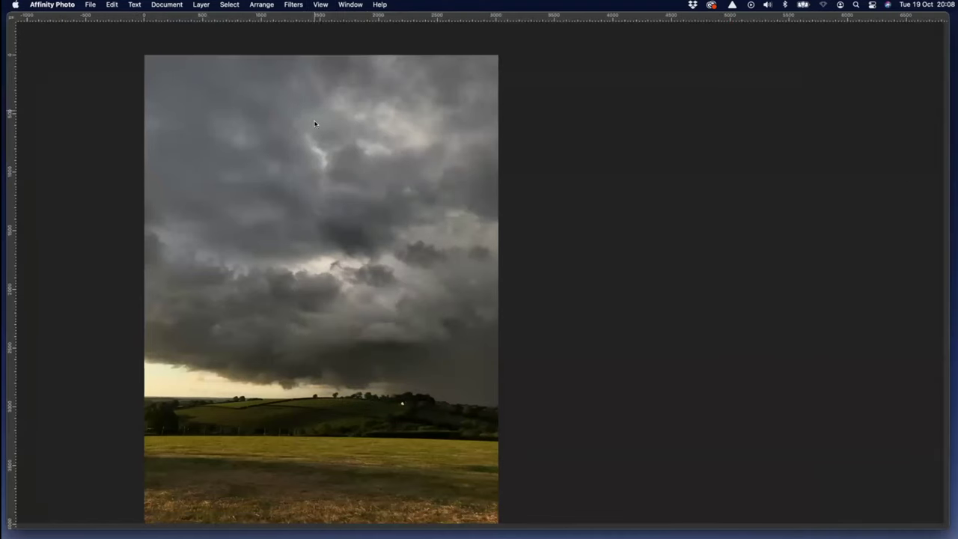
{"action": "left_click", "coordinate": [320, 5]}
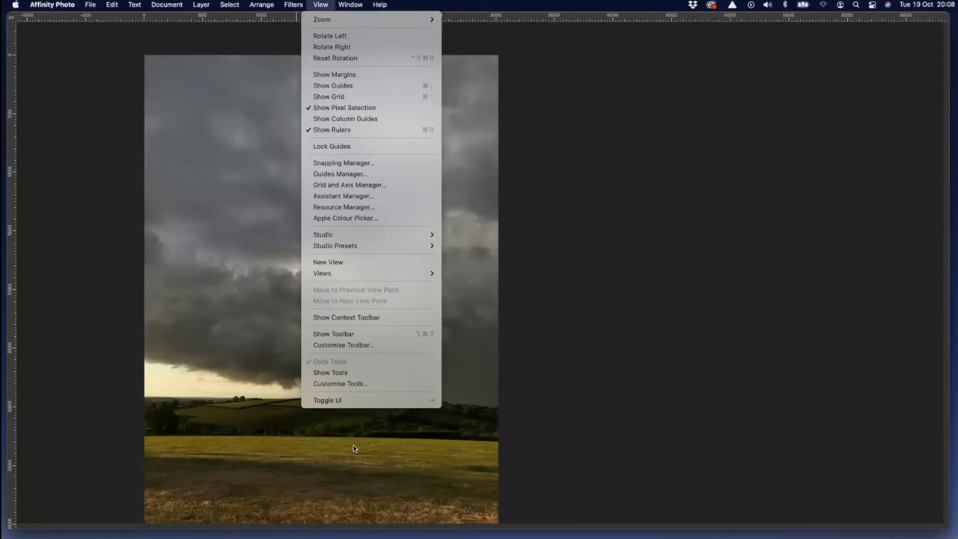
{"action": "left_click", "coordinate": [350, 400]}
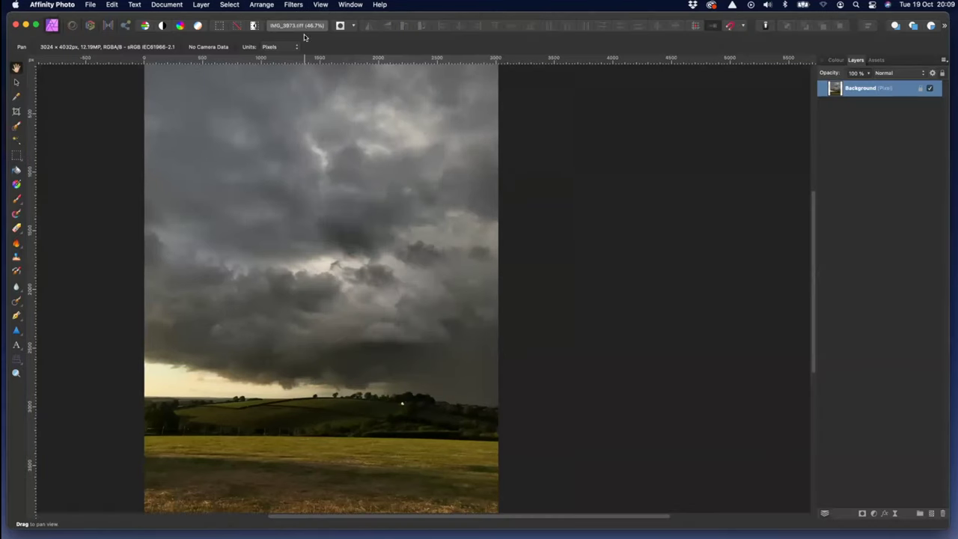
{"action": "left_click", "coordinate": [327, 6]}
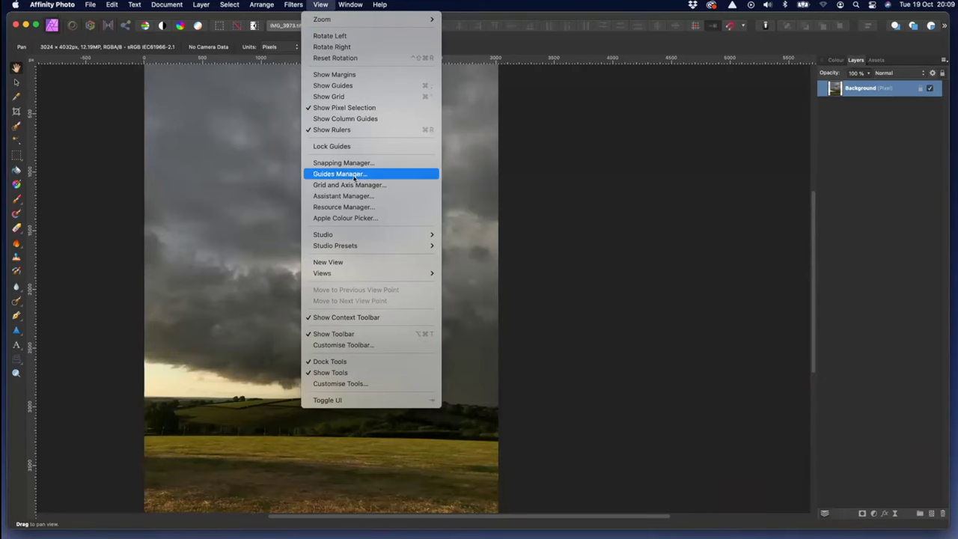
{"action": "mouse_move", "coordinate": [351, 236]}
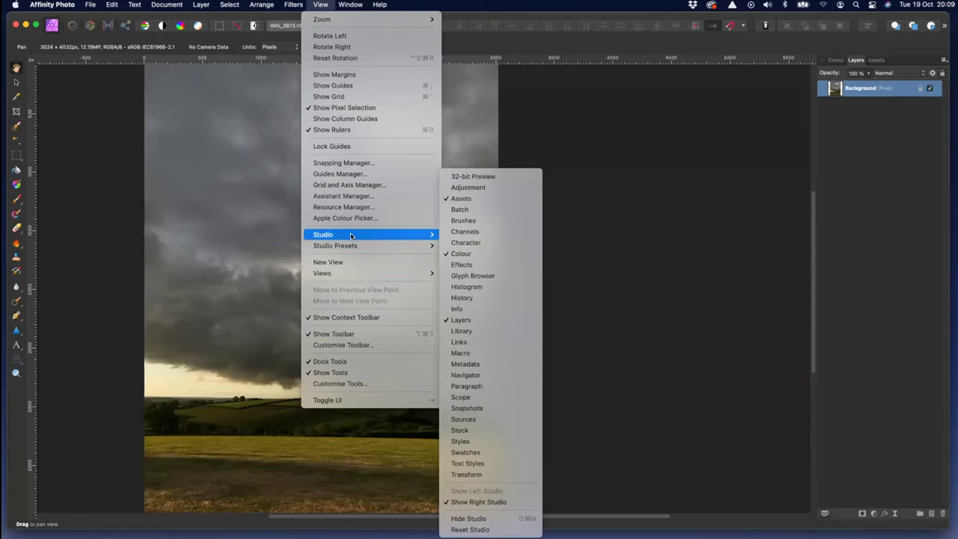
{"action": "mouse_move", "coordinate": [356, 275]}
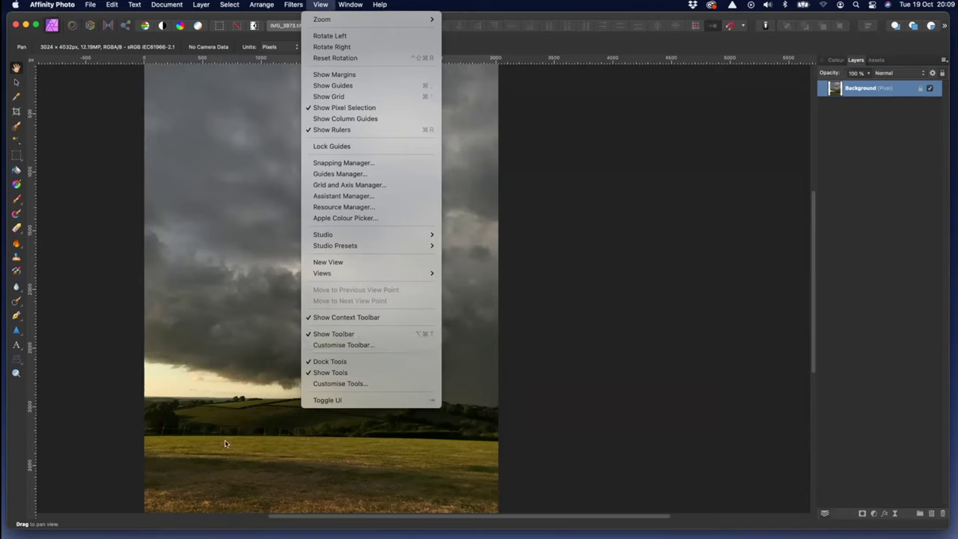
{"action": "left_click", "coordinate": [242, 353]}
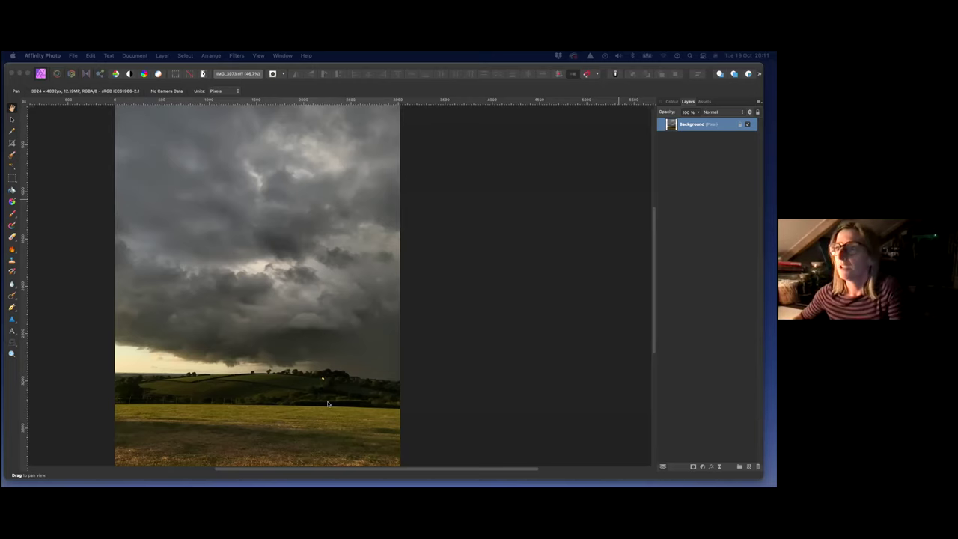
Step: Zoom to about 228% on the grass at the bottom of the storm photo, panning right
{"action": "left_click", "coordinate": [321, 374]}
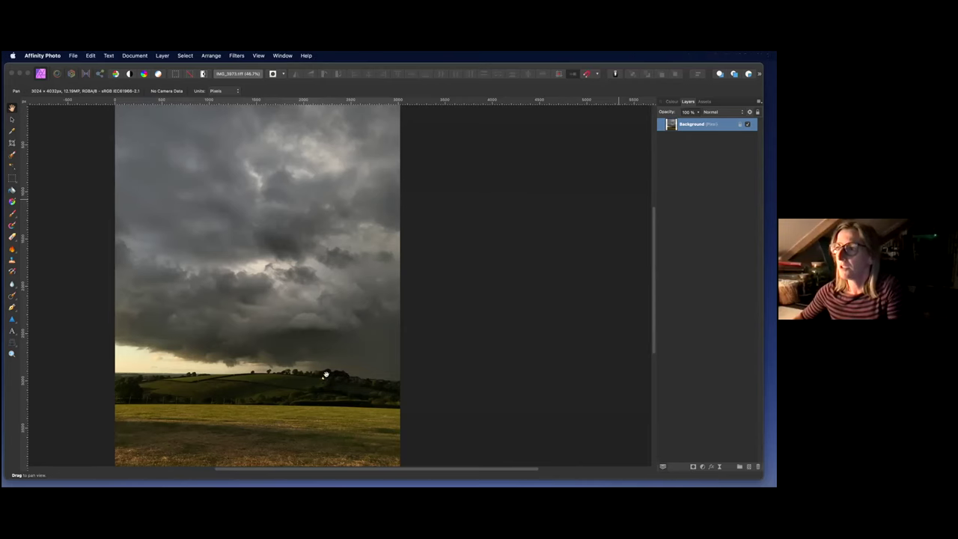
{"action": "scroll", "coordinate": [320, 378], "scroll_direction": "up", "scroll_amount": 3}
{"action": "scroll", "coordinate": [320, 379], "scroll_direction": "up", "scroll_amount": 2}
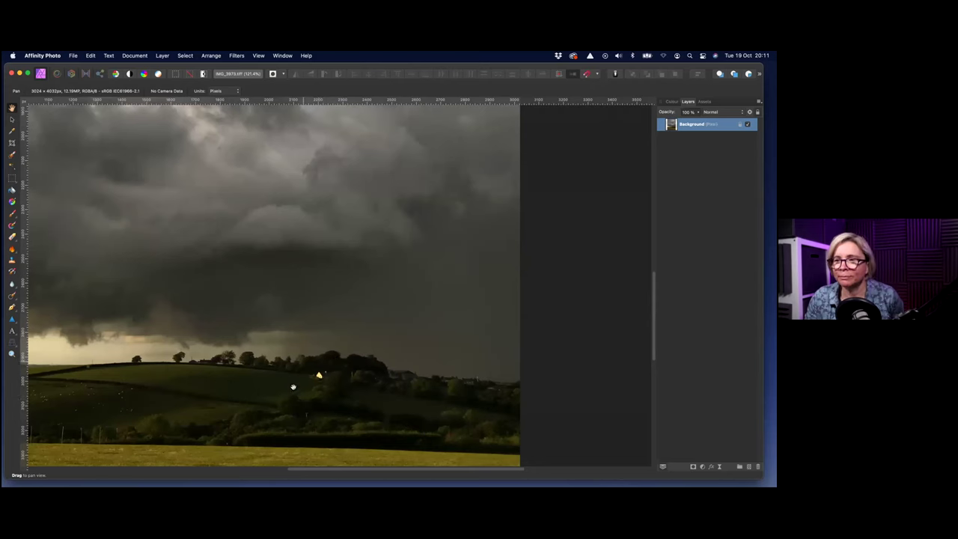
{"action": "scroll", "coordinate": [323, 392], "scroll_direction": "up", "scroll_amount": 4}
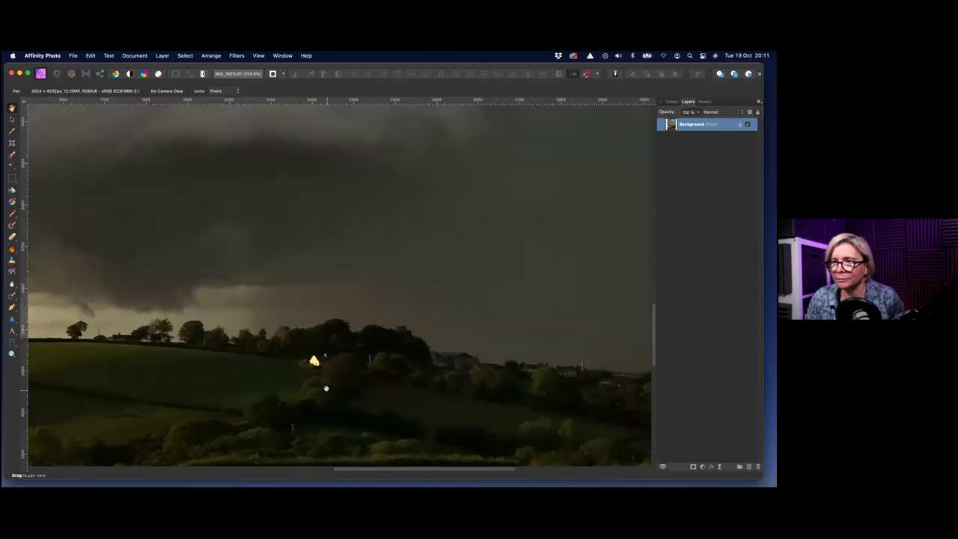
{"action": "scroll", "coordinate": [325, 389], "scroll_direction": "down", "scroll_amount": 6}
{"action": "scroll", "coordinate": [322, 390], "scroll_direction": "up", "scroll_amount": 2}
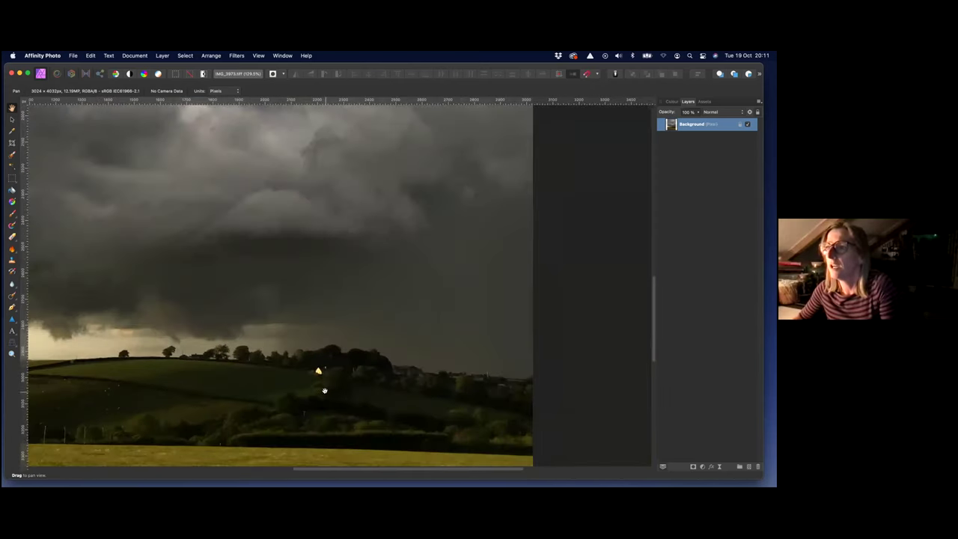
{"action": "scroll", "coordinate": [280, 402], "scroll_direction": "up", "scroll_amount": 3}
{"action": "scroll", "coordinate": [288, 400], "scroll_direction": "up", "scroll_amount": 2}
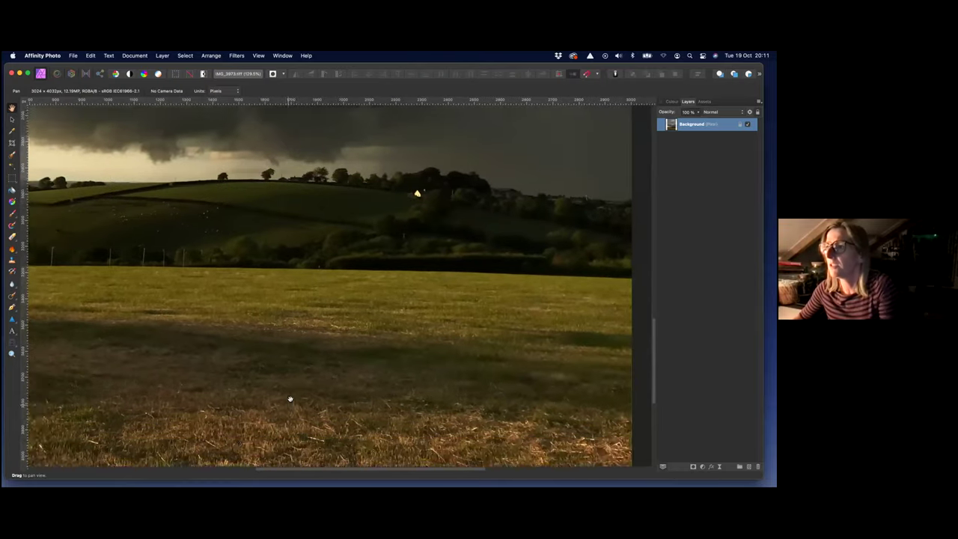
{"action": "scroll", "coordinate": [292, 400], "scroll_direction": "down", "scroll_amount": 5}
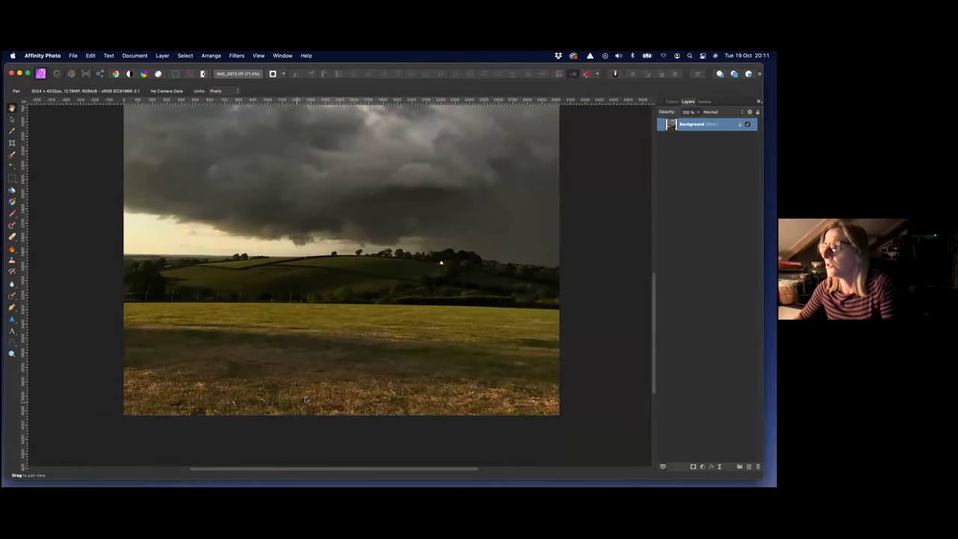
{"action": "left_click_drag", "start_coordinate": [466, 376], "coordinate": [370, 387]}
{"action": "scroll", "coordinate": [394, 381], "scroll_direction": "up", "scroll_amount": 5}
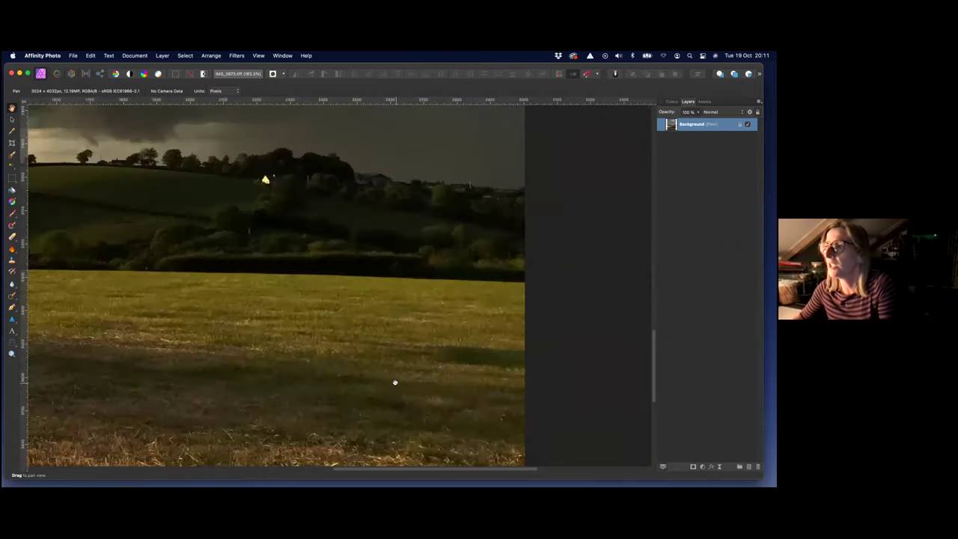
{"action": "scroll", "coordinate": [442, 379], "scroll_direction": "up", "scroll_amount": 5}
{"action": "scroll", "coordinate": [332, 291], "scroll_direction": "up", "scroll_amount": 1}
{"action": "scroll", "coordinate": [341, 312], "scroll_direction": "right", "scroll_amount": 5}
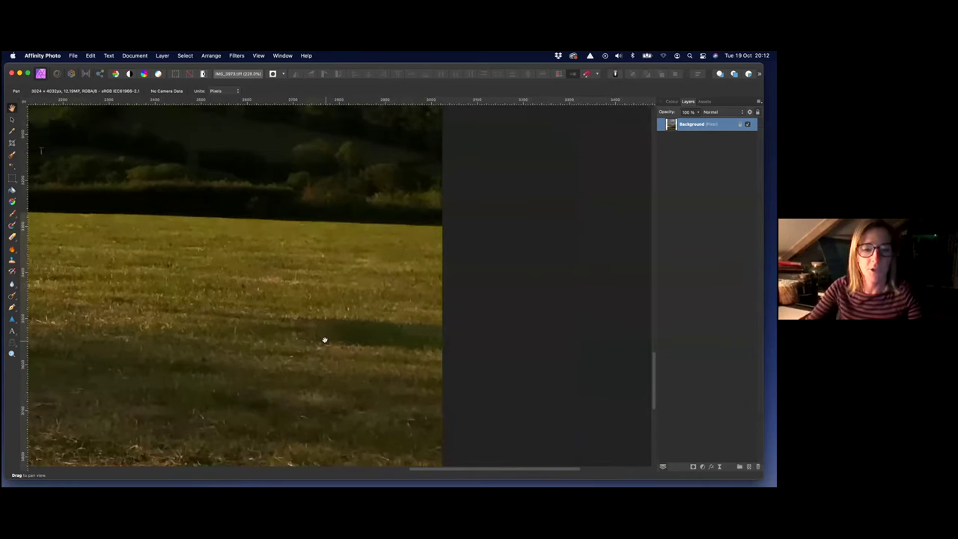
Step: Duplicate the Background layer and rename the copy 'clean'
{"action": "key", "text": "super+j"}
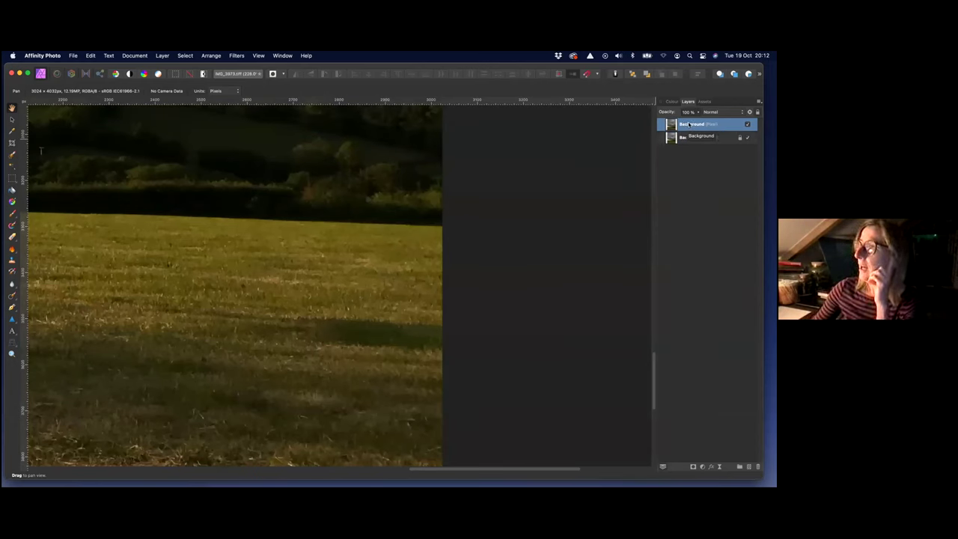
{"action": "double_click", "coordinate": [692, 124]}
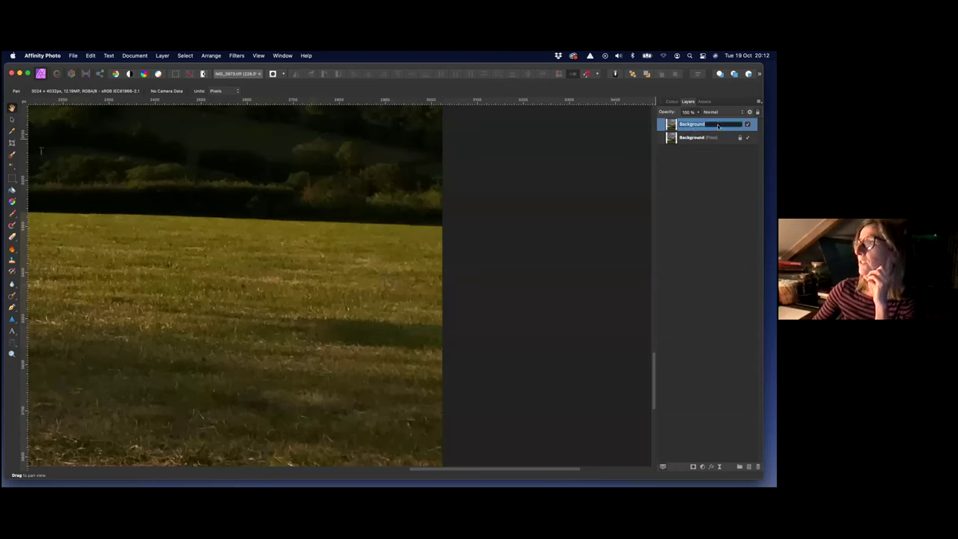
{"action": "type", "text": "clean"}
{"action": "key", "text": "Return"}
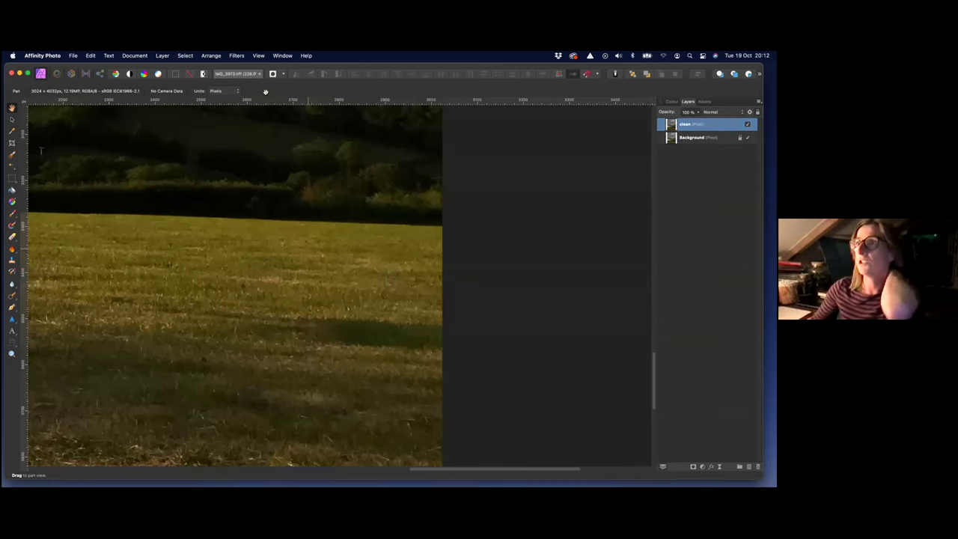
{"action": "scroll", "coordinate": [306, 247], "scroll_direction": "down", "scroll_amount": 5}
{"action": "scroll", "coordinate": [280, 315], "scroll_direction": "up", "scroll_amount": 5}
{"action": "scroll", "coordinate": [279, 315], "scroll_direction": "left", "scroll_amount": 3}
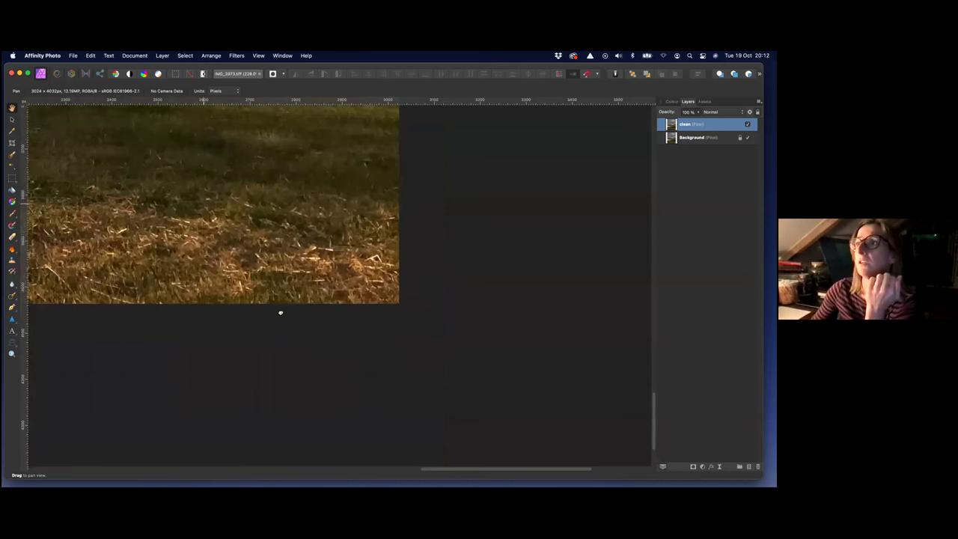
Step: Choose the Healing Brush from the retouching tools flyout, set to 13.2 px on the current layer
{"action": "left_click", "coordinate": [161, 57]}
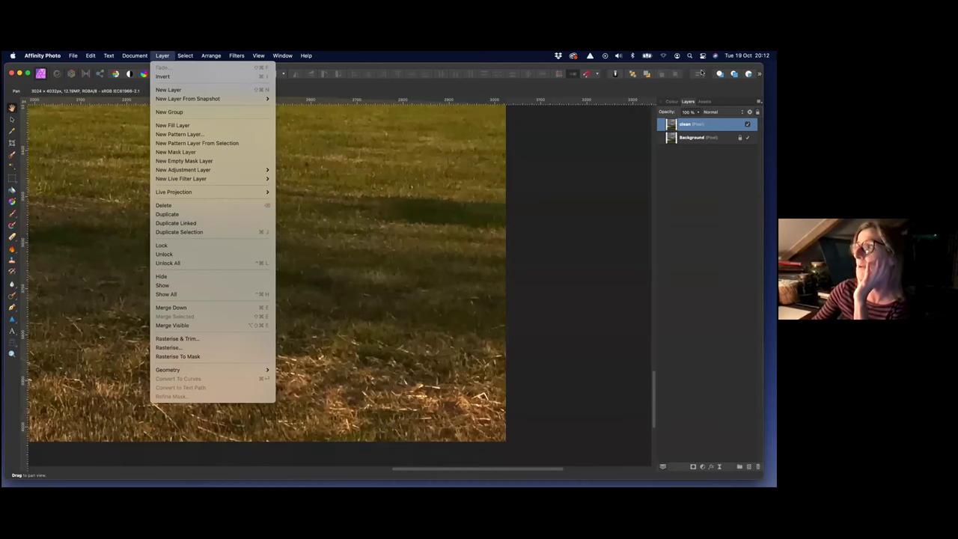
{"action": "left_click", "coordinate": [658, 96]}
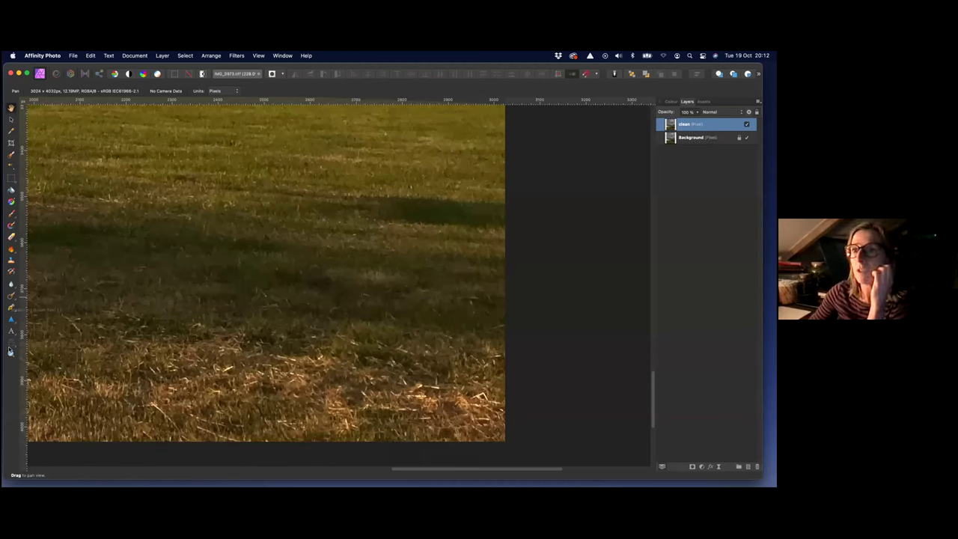
{"action": "left_click", "coordinate": [15, 299]}
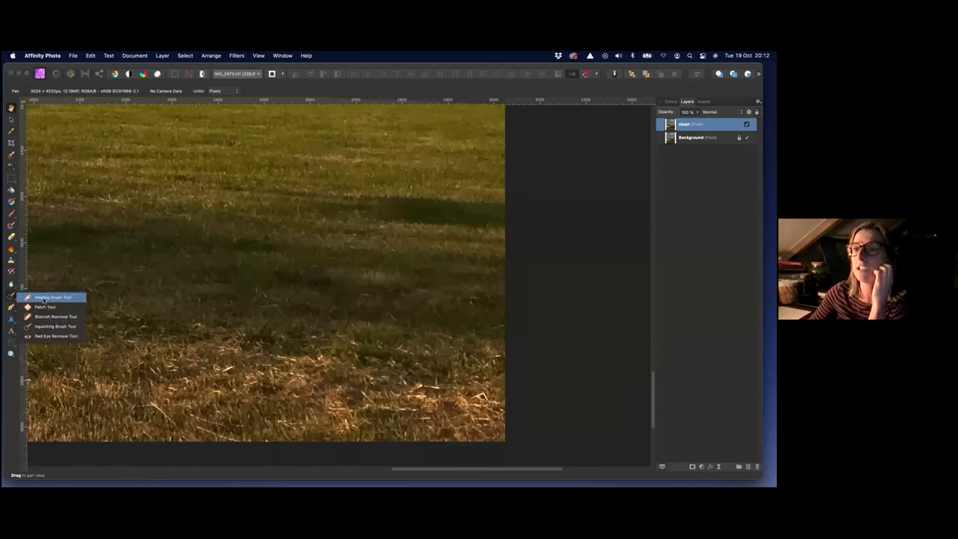
{"action": "left_click", "coordinate": [43, 297]}
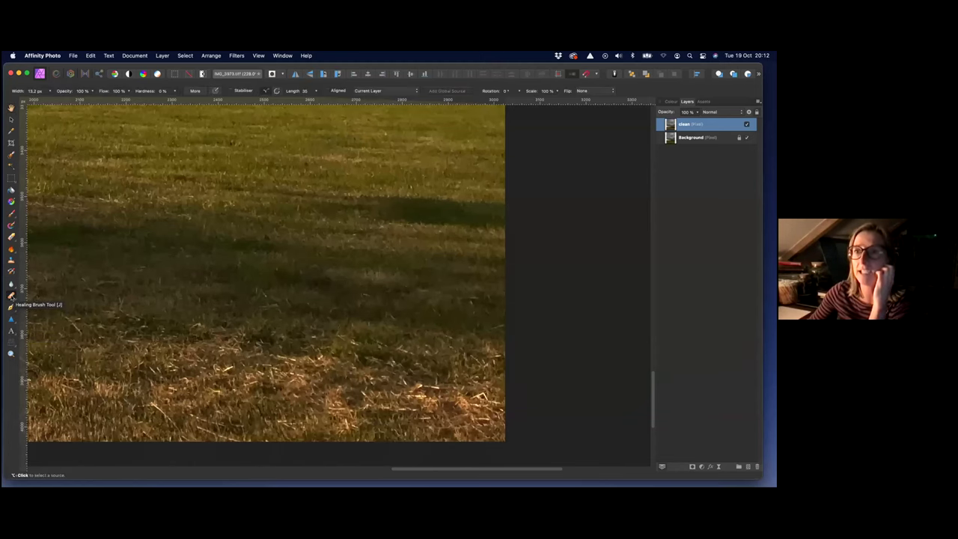
{"action": "left_click", "coordinate": [14, 300]}
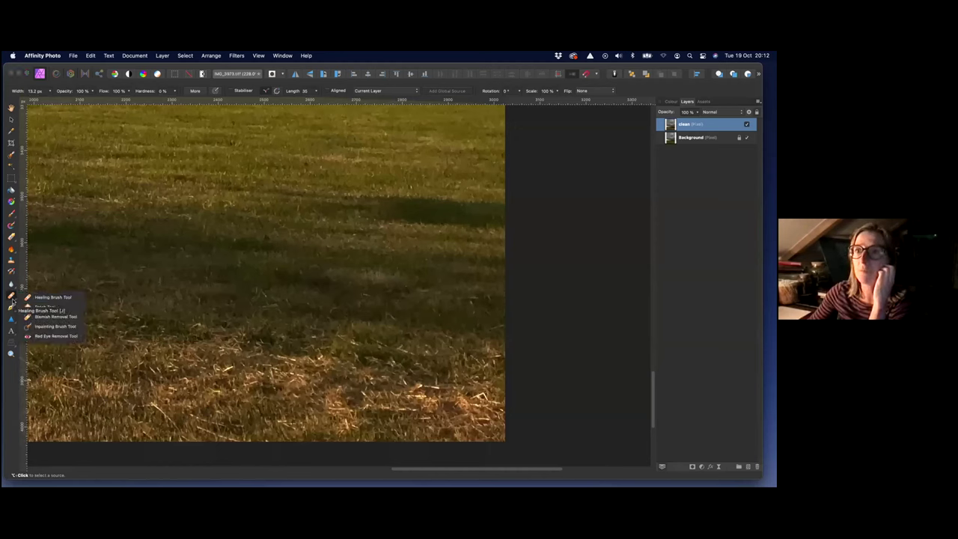
{"action": "left_click", "coordinate": [14, 300]}
{"action": "left_click", "coordinate": [13, 300]}
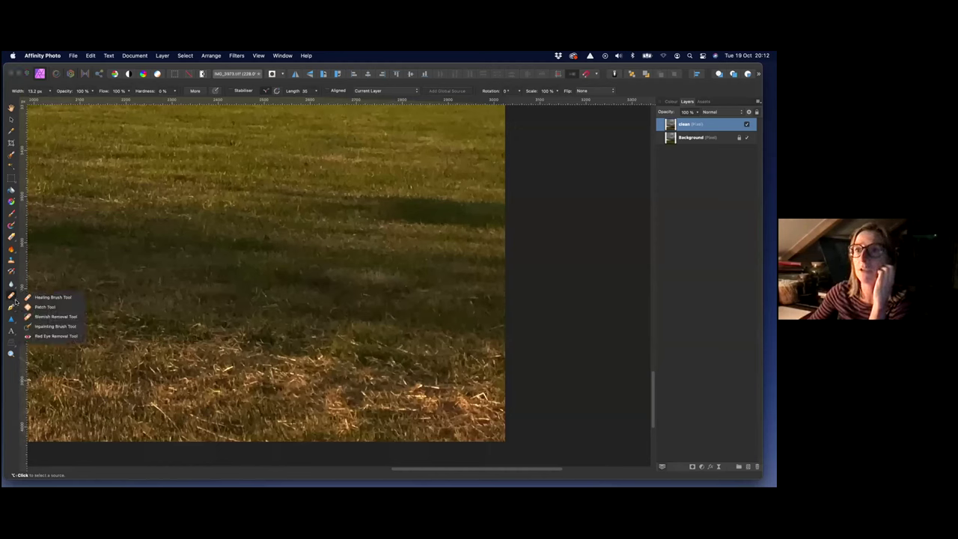
Step: Paint out the dark shadow band across the grass with a 112.4 px Inpainting Brush
{"action": "left_click", "coordinate": [49, 326]}
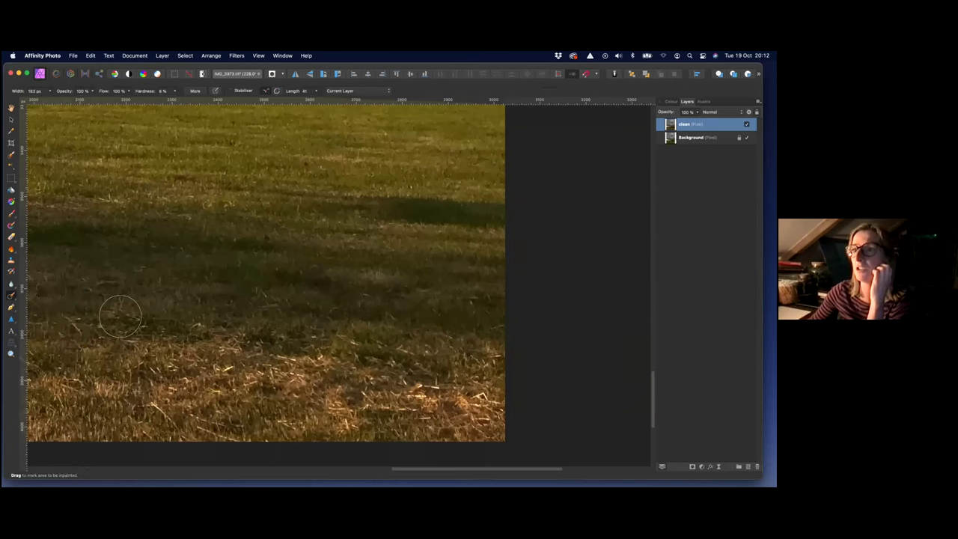
{"action": "scroll", "coordinate": [393, 247], "scroll_direction": "down", "scroll_amount": 1}
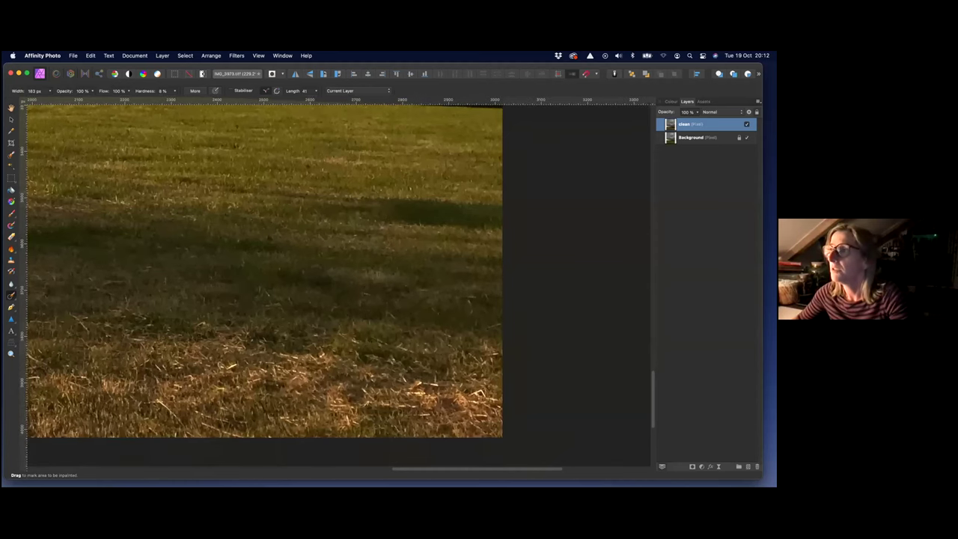
{"action": "scroll", "coordinate": [378, 216], "scroll_direction": "up", "scroll_amount": 3}
{"action": "scroll", "coordinate": [430, 226], "scroll_direction": "down", "scroll_amount": 3}
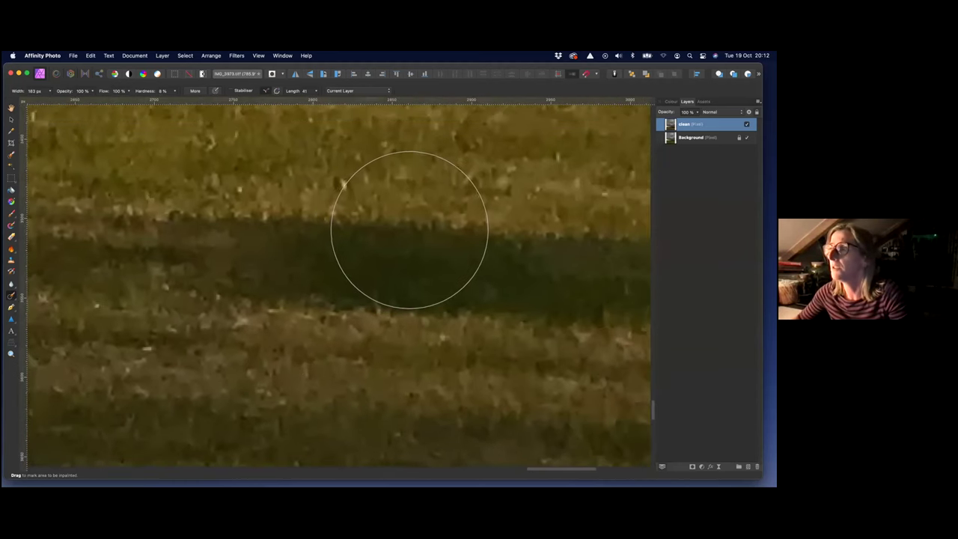
{"action": "scroll", "coordinate": [401, 262], "scroll_direction": "down", "scroll_amount": 1}
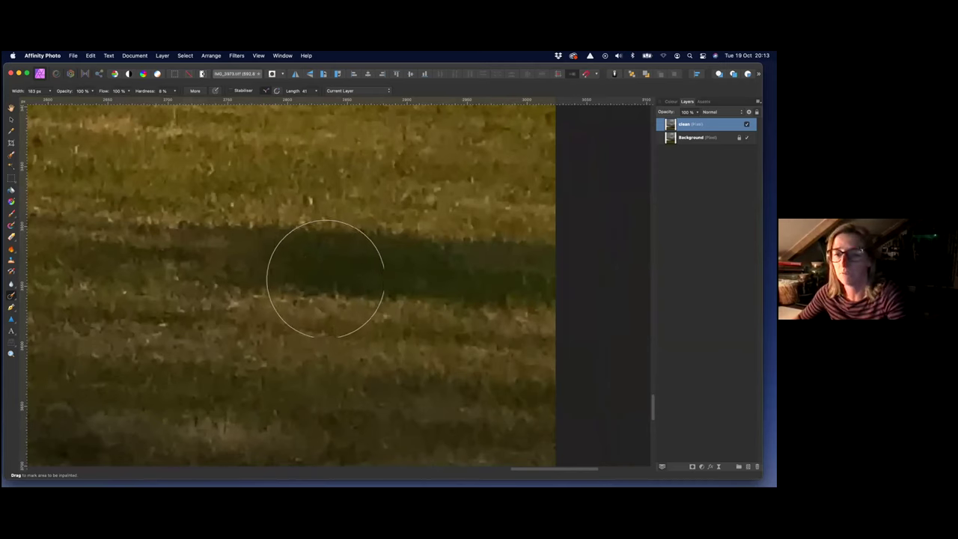
{"action": "key", "text": "bracketleft"}
{"action": "key", "text": "bracketleft"}
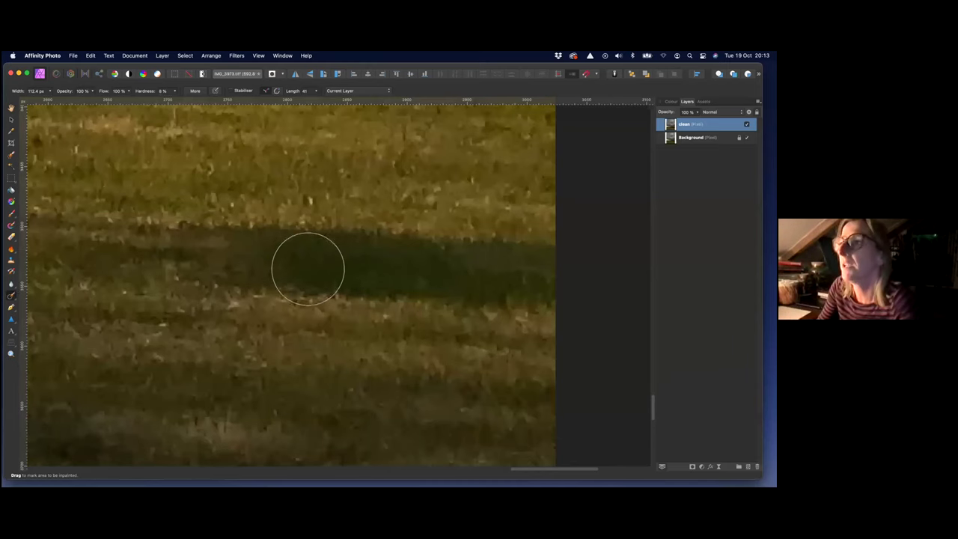
{"action": "mouse_move", "coordinate": [315, 268]}
{"action": "left_mouse_down"}
{"action": "mouse_move", "coordinate": [480, 276]}
{"action": "mouse_move", "coordinate": [536, 268]}
{"action": "mouse_move", "coordinate": [521, 280]}
{"action": "mouse_move", "coordinate": [534, 275]}
{"action": "mouse_move", "coordinate": [497, 262]}
{"action": "mouse_move", "coordinate": [204, 249]}
{"action": "mouse_move", "coordinate": [85, 257]}
{"action": "mouse_move", "coordinate": [150, 252]}
{"action": "left_mouse_up"}
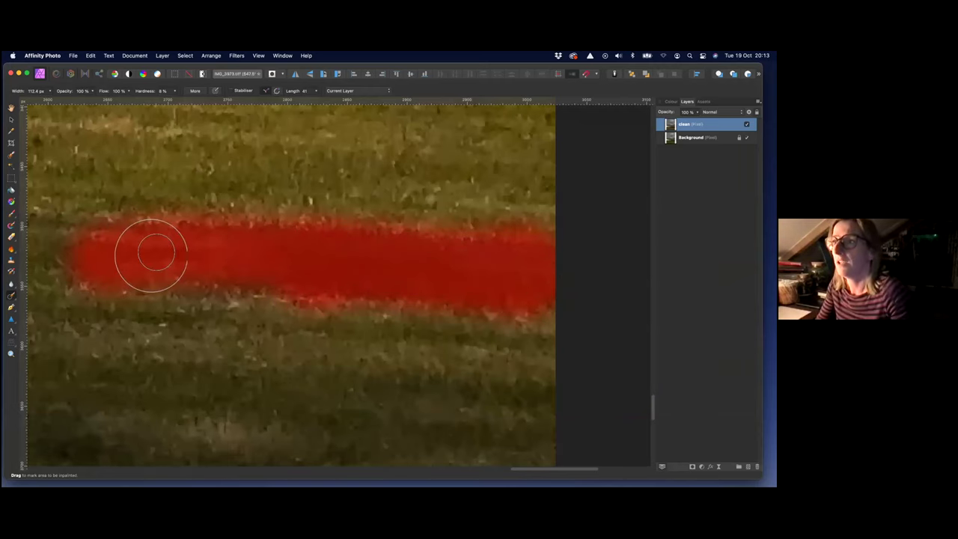
{"action": "scroll", "coordinate": [149, 252], "scroll_direction": "down", "scroll_amount": 3}
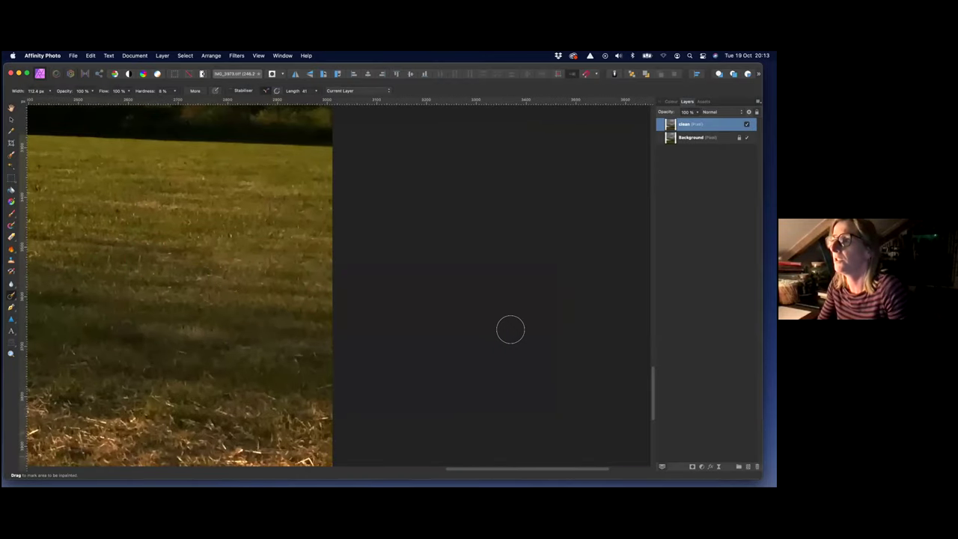
{"action": "scroll", "coordinate": [508, 327], "scroll_direction": "left", "scroll_amount": 5}
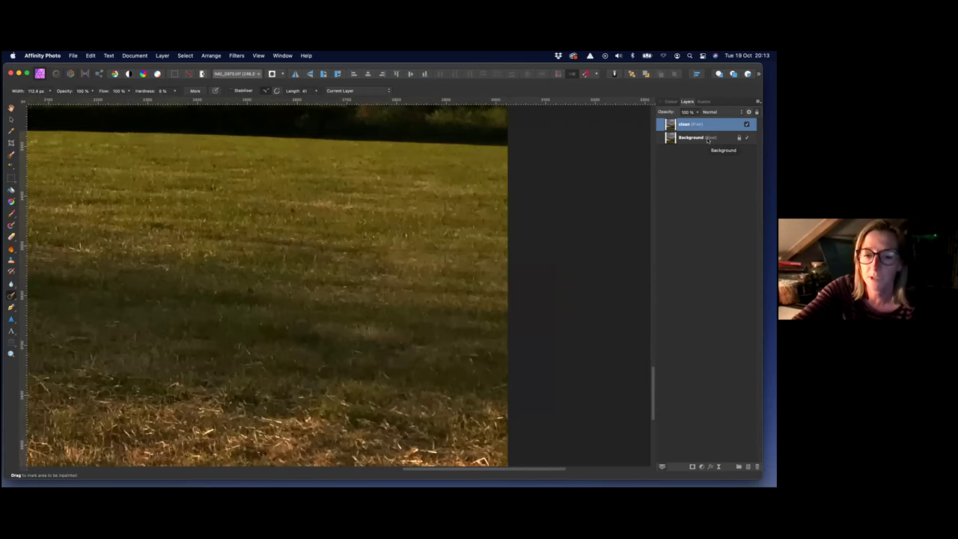
Step: Fit the photo to the window and toggle the clean layer on and off to compare with the original
{"action": "key", "text": "super+0"}
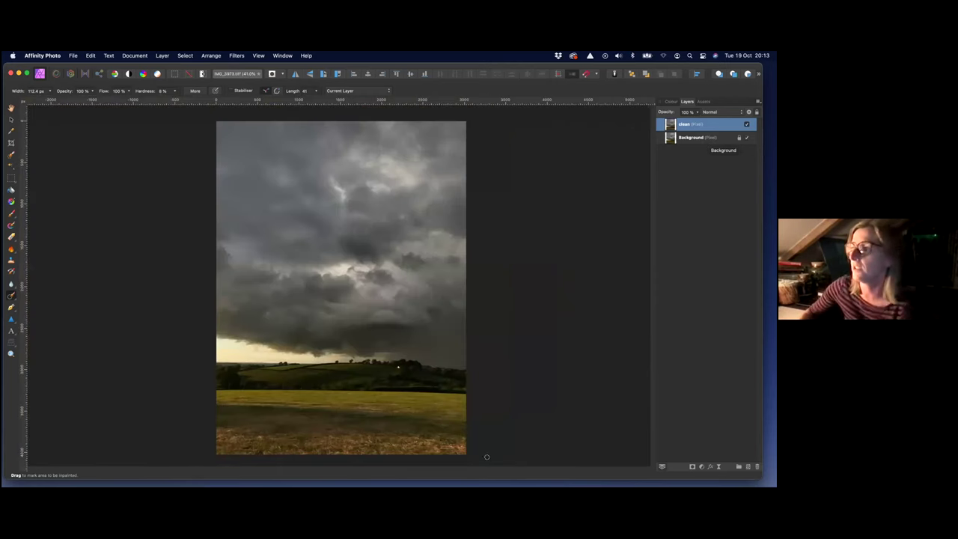
{"action": "left_click", "coordinate": [746, 124]}
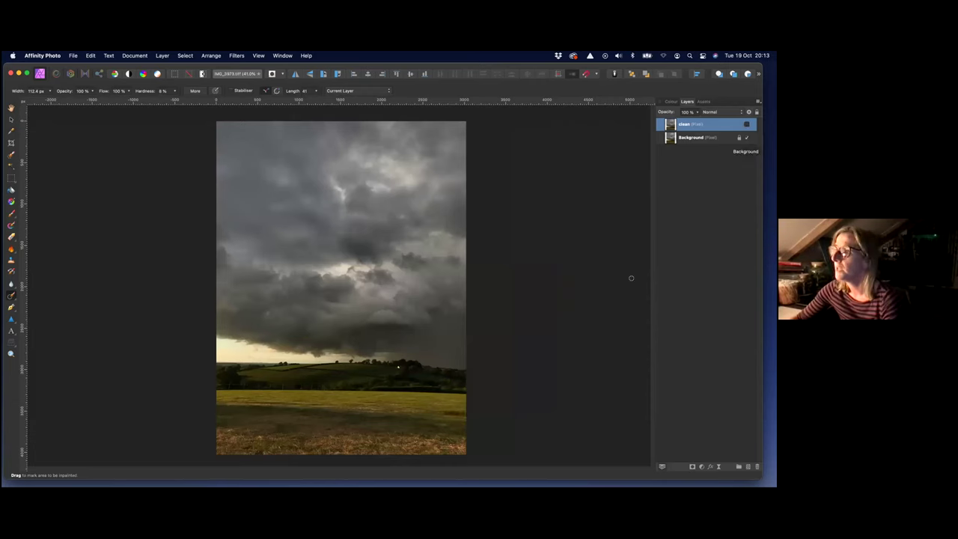
{"action": "left_click", "coordinate": [746, 125]}
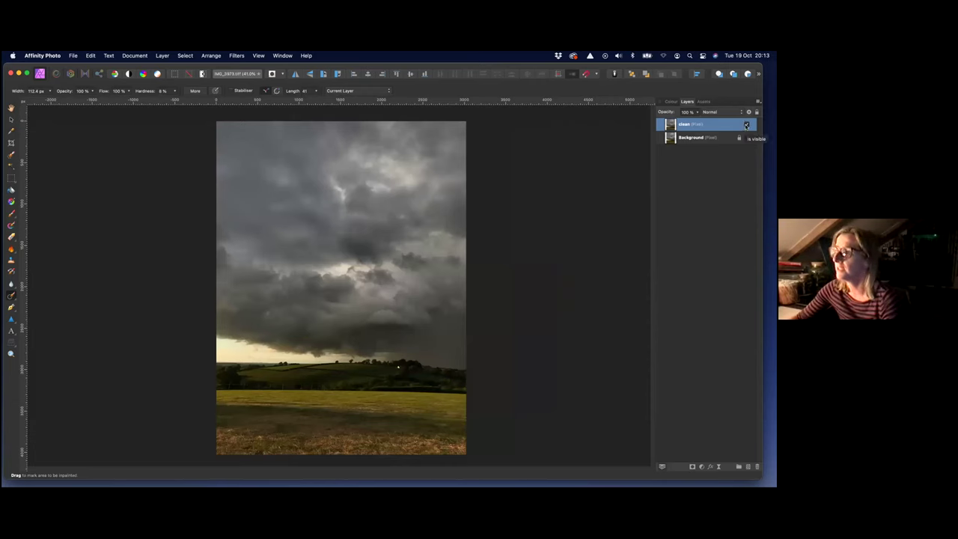
{"action": "left_click", "coordinate": [746, 124]}
{"action": "left_click", "coordinate": [746, 125]}
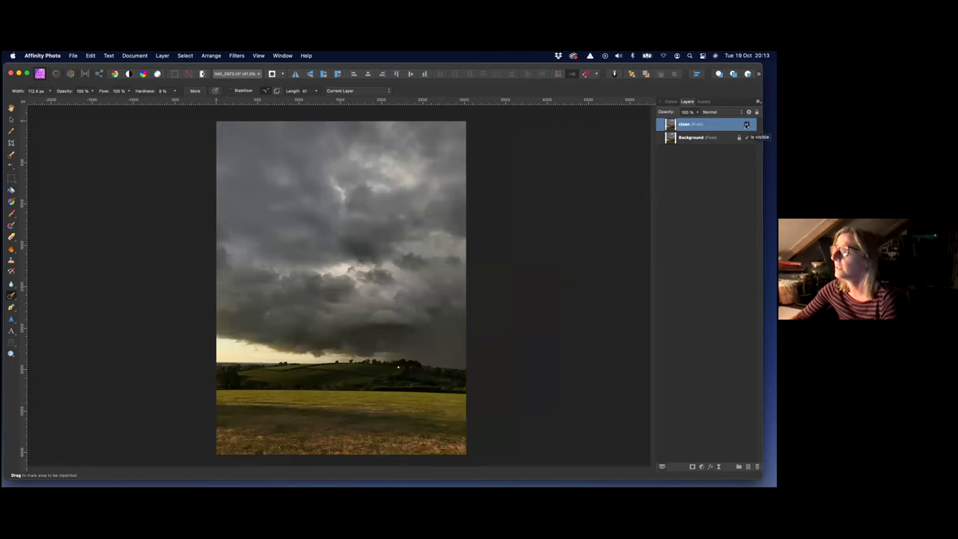
{"action": "left_click", "coordinate": [746, 124]}
{"action": "left_click", "coordinate": [746, 124]}
{"action": "left_click", "coordinate": [746, 125]}
{"action": "left_click", "coordinate": [746, 125]}
{"action": "left_click", "coordinate": [746, 125]}
{"action": "left_click", "coordinate": [746, 124]}
{"action": "left_click", "coordinate": [746, 124]}
{"action": "left_click", "coordinate": [746, 125]}
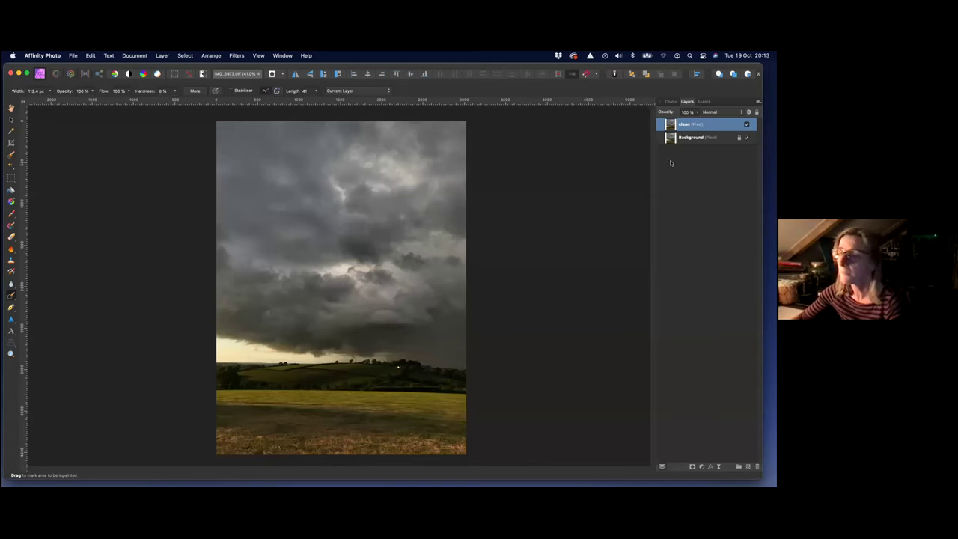
{"action": "left_click", "coordinate": [743, 125]}
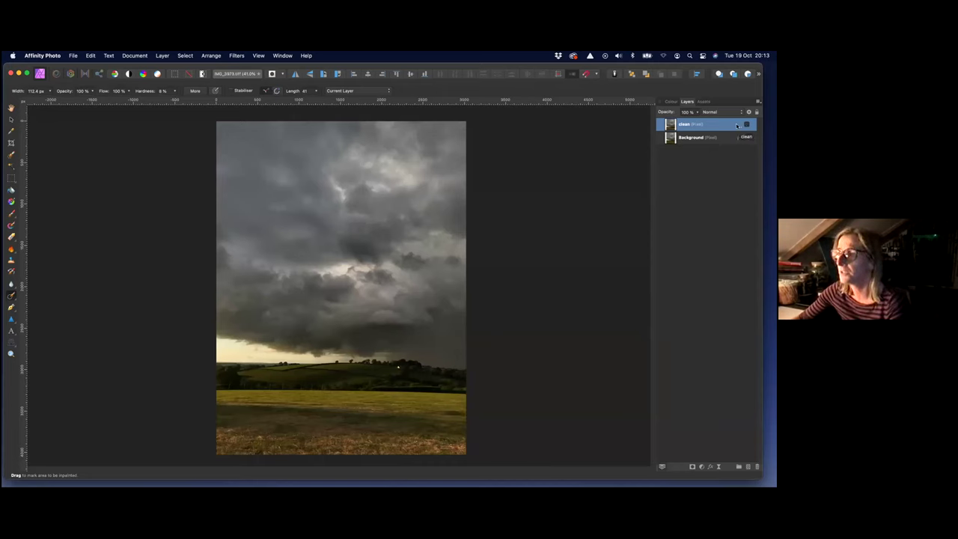
{"action": "left_click", "coordinate": [746, 125]}
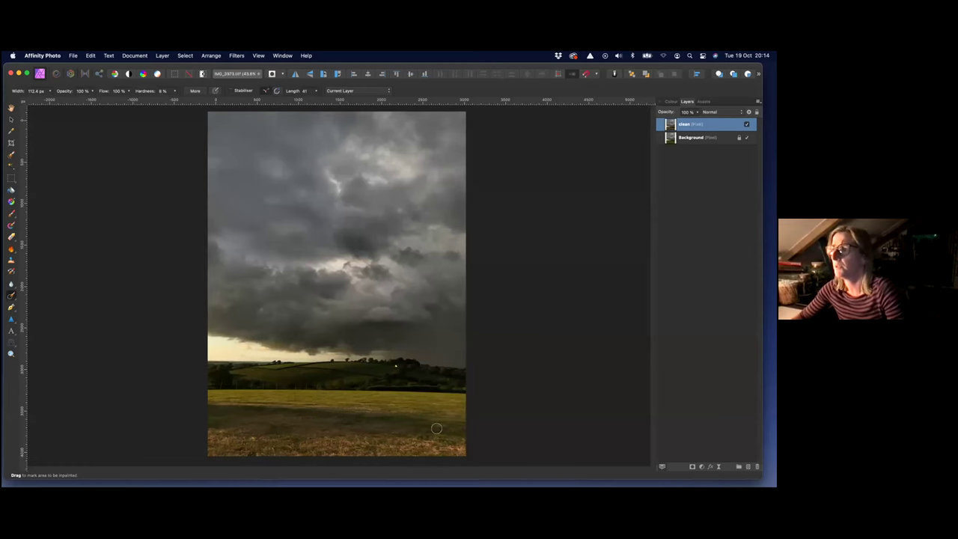
{"action": "scroll", "coordinate": [486, 377], "scroll_direction": "up", "scroll_amount": 5}
Step: Zoom into the middle of the grass field and shrink the Inpainting Brush
{"action": "scroll", "coordinate": [479, 374], "scroll_direction": "left", "scroll_amount": 10}
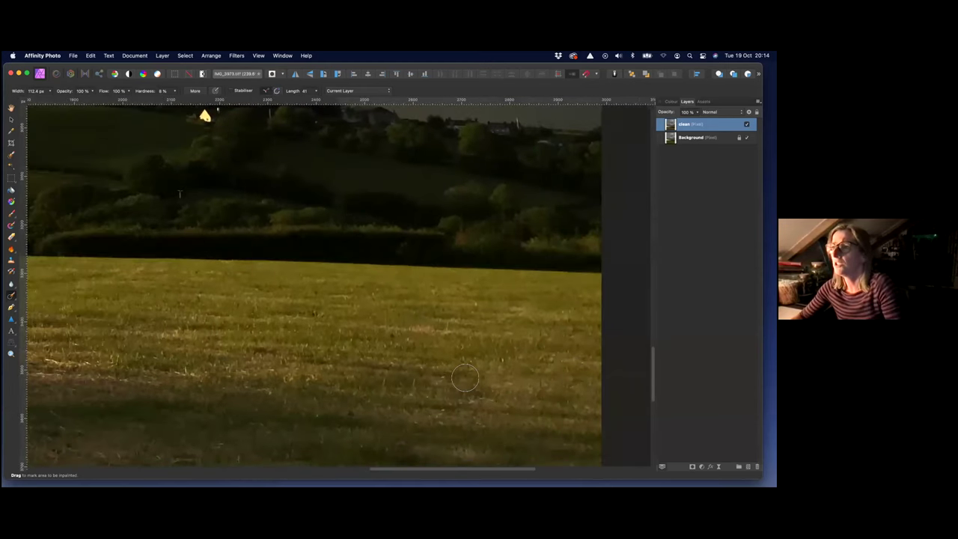
{"action": "scroll", "coordinate": [304, 342], "scroll_direction": "down", "scroll_amount": 5}
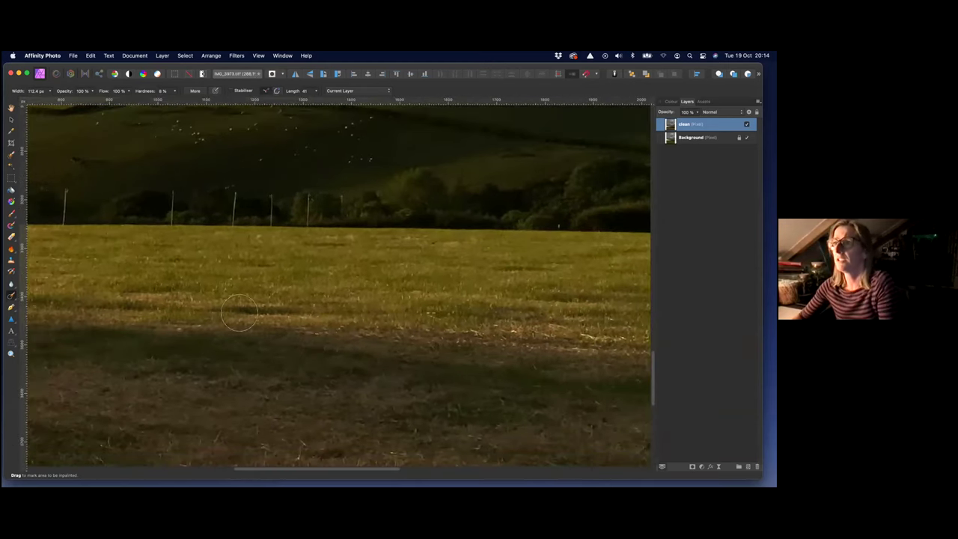
{"action": "scroll", "coordinate": [303, 349], "scroll_direction": "up", "scroll_amount": 3}
{"action": "scroll", "coordinate": [217, 281], "scroll_direction": "up", "scroll_amount": 5}
{"action": "scroll", "coordinate": [225, 280], "scroll_direction": "down", "scroll_amount": 2}
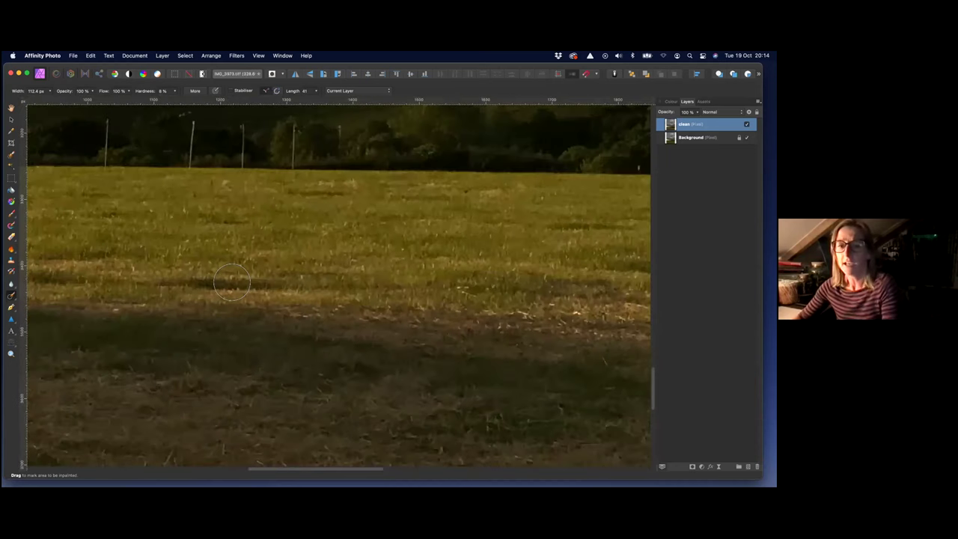
{"action": "key", "text": "bracketleft"}
{"action": "key", "text": "bracketleft"}
{"action": "key", "text": "bracketleft"}
{"action": "key", "text": "bracketleft"}
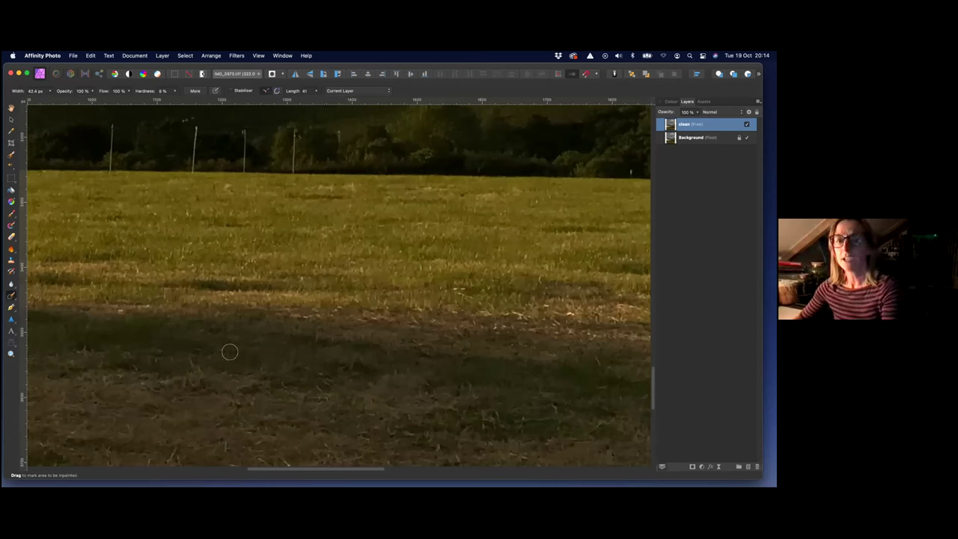
{"action": "key", "text": "bracketleft"}
{"action": "key", "text": "bracketleft"}
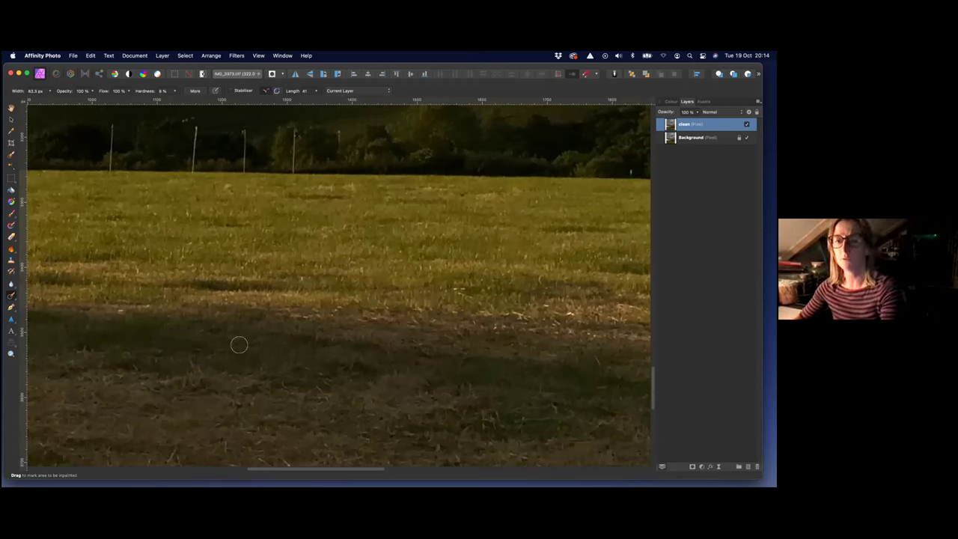
{"action": "key", "text": "bracketright"}
{"action": "key", "text": "bracketright"}
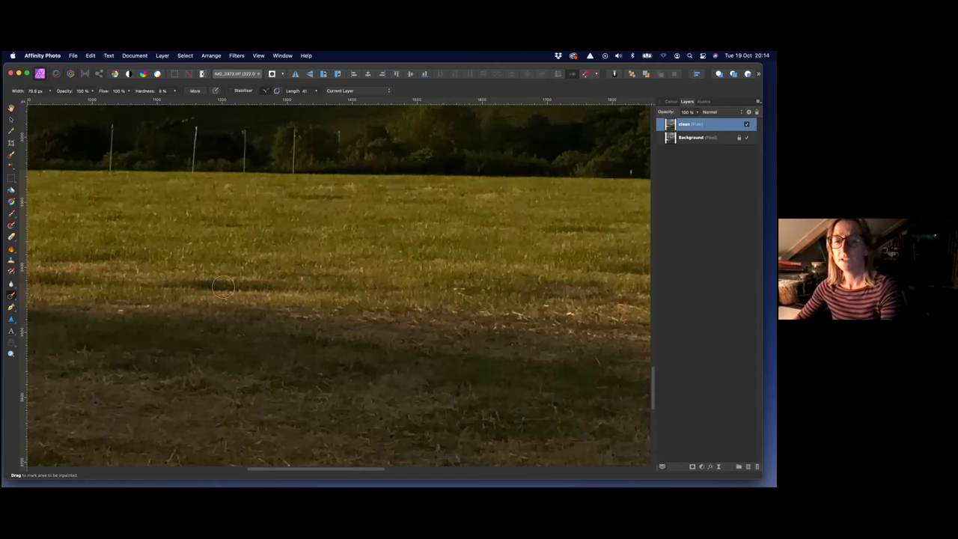
{"action": "key", "text": "bracketleft"}
{"action": "key", "text": "bracketleft"}
{"action": "key", "text": "bracketleft"}
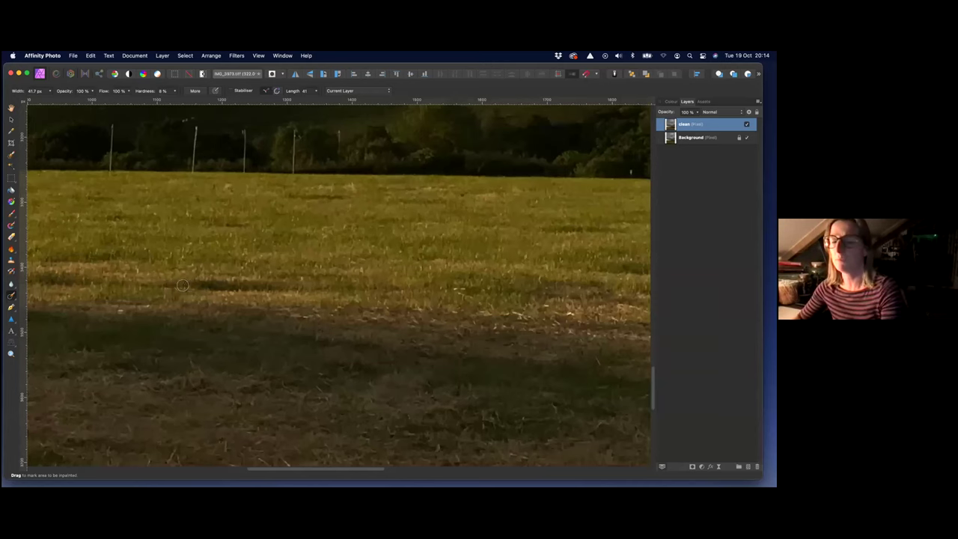
Step: Inpaint the thin dark streak across the grass with a fine brush, then fit the photo to the window
{"action": "scroll", "coordinate": [180, 286], "scroll_direction": "up", "scroll_amount": 3}
{"action": "scroll", "coordinate": [186, 284], "scroll_direction": "up", "scroll_amount": 4}
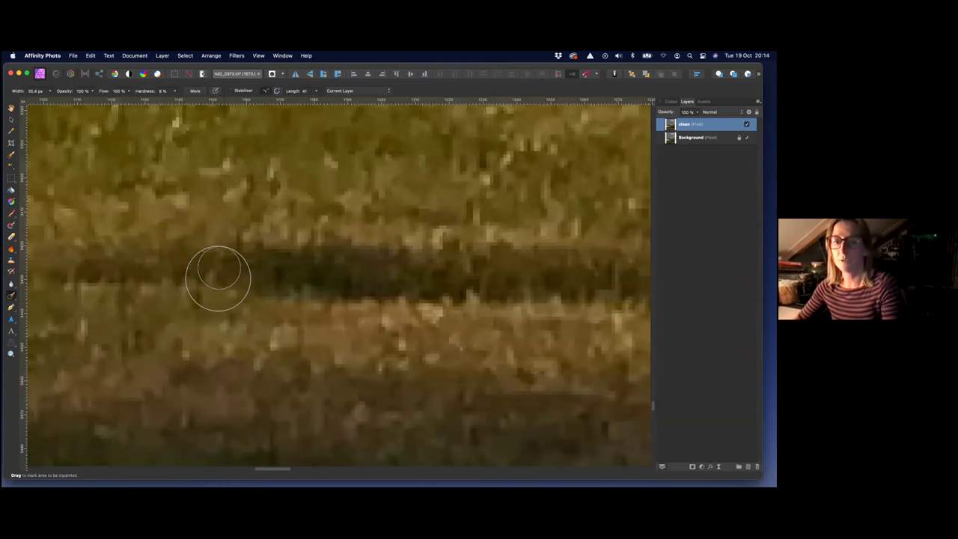
{"action": "scroll", "coordinate": [218, 276], "scroll_direction": "down", "scroll_amount": 2}
{"action": "scroll", "coordinate": [222, 267], "scroll_direction": "down", "scroll_amount": 1}
{"action": "key", "text": "bracketleft"}
{"action": "key", "text": "bracketleft"}
{"action": "key", "text": "bracketleft"}
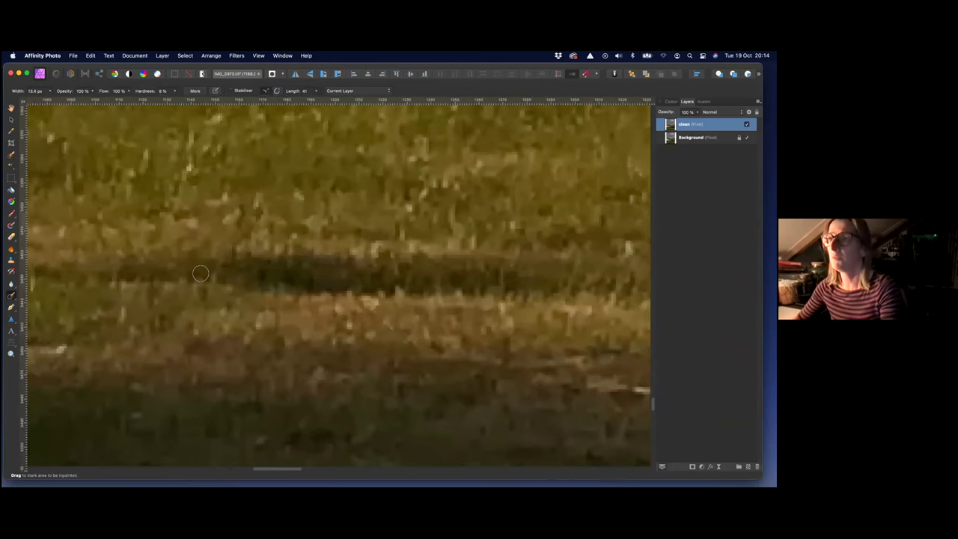
{"action": "mouse_move", "coordinate": [130, 273]}
{"action": "left_mouse_down"}
{"action": "mouse_move", "coordinate": [408, 253]}
{"action": "mouse_move", "coordinate": [497, 261]}
{"action": "mouse_move", "coordinate": [513, 285]}
{"action": "mouse_move", "coordinate": [337, 290]}
{"action": "mouse_move", "coordinate": [235, 283]}
{"action": "mouse_move", "coordinate": [297, 272]}
{"action": "mouse_move", "coordinate": [283, 271]}
{"action": "mouse_move", "coordinate": [478, 275]}
{"action": "mouse_move", "coordinate": [144, 271]}
{"action": "mouse_move", "coordinate": [295, 262]}
{"action": "mouse_move", "coordinate": [330, 276]}
{"action": "mouse_move", "coordinate": [470, 273]}
{"action": "left_mouse_up"}
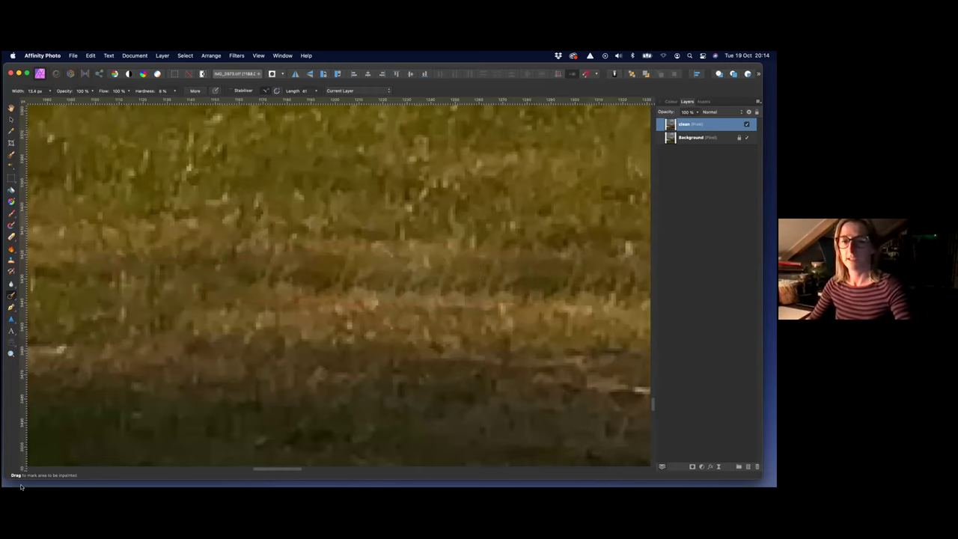
{"action": "key", "text": "super+minus"}
{"action": "key", "text": "super+0"}
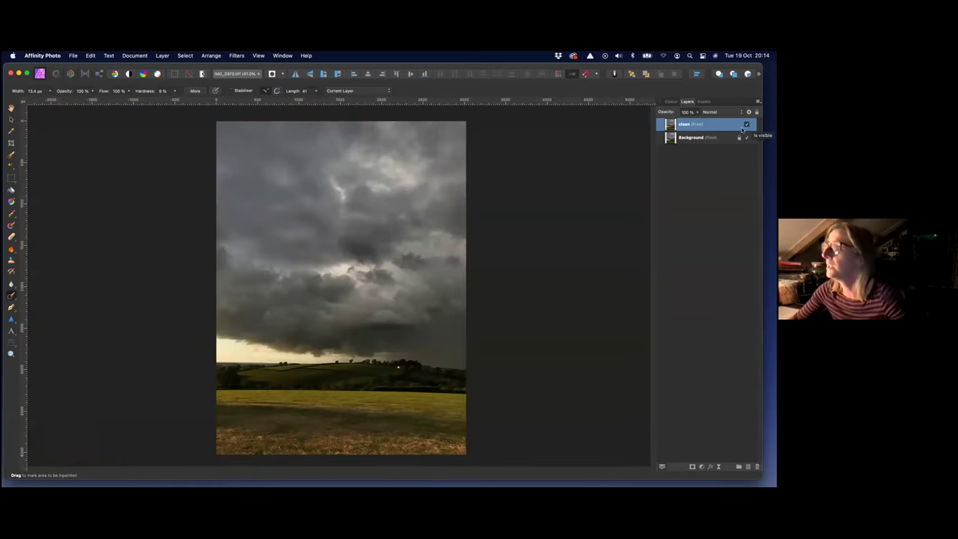
{"action": "scroll", "coordinate": [273, 357], "scroll_direction": "up", "scroll_amount": 1}
{"action": "scroll", "coordinate": [273, 357], "scroll_direction": "up", "scroll_amount": 4}
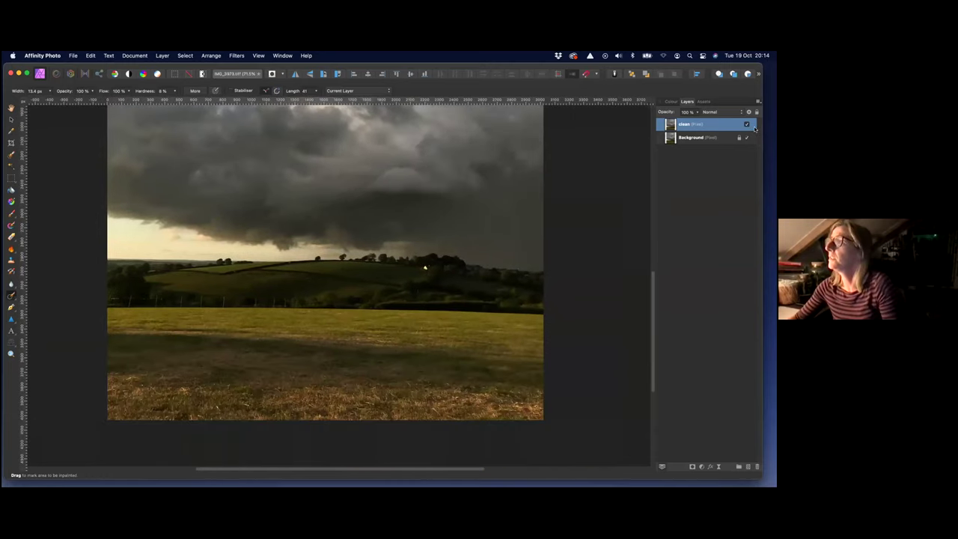
{"action": "left_click", "coordinate": [746, 124]}
{"action": "left_click", "coordinate": [747, 125]}
{"action": "left_click", "coordinate": [746, 124]}
{"action": "left_click", "coordinate": [746, 124]}
{"action": "left_click", "coordinate": [746, 124]}
{"action": "left_click", "coordinate": [746, 124]}
{"action": "left_click", "coordinate": [746, 125]}
{"action": "left_click", "coordinate": [746, 126]}
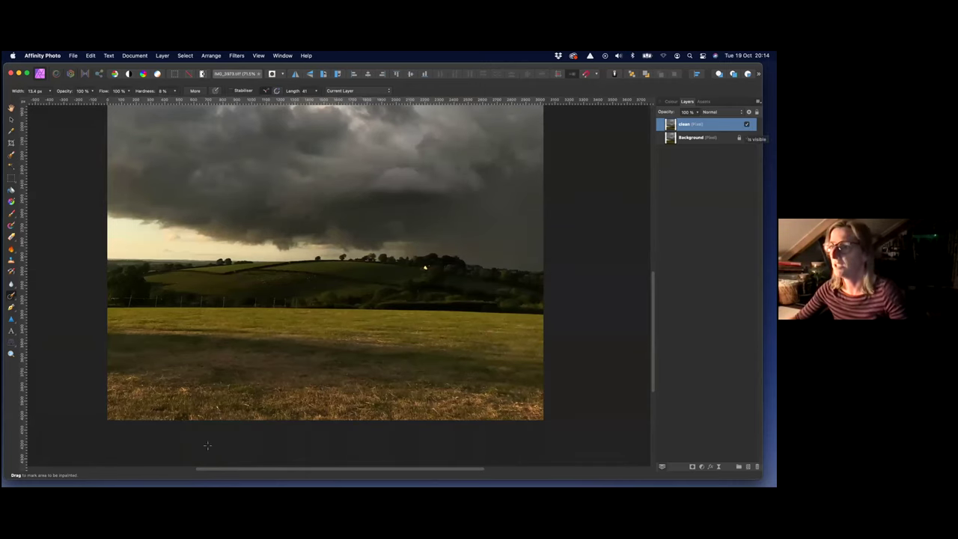
Step: Inpaint small dark patches in the lower-left grass with a 104.8 px brush, checking its Hardness
{"action": "scroll", "coordinate": [207, 446], "scroll_direction": "up", "scroll_amount": 5}
{"action": "scroll", "coordinate": [157, 404], "scroll_direction": "up", "scroll_amount": 3}
{"action": "left_click_drag", "start_coordinate": [134, 398], "coordinate": [170, 392]}
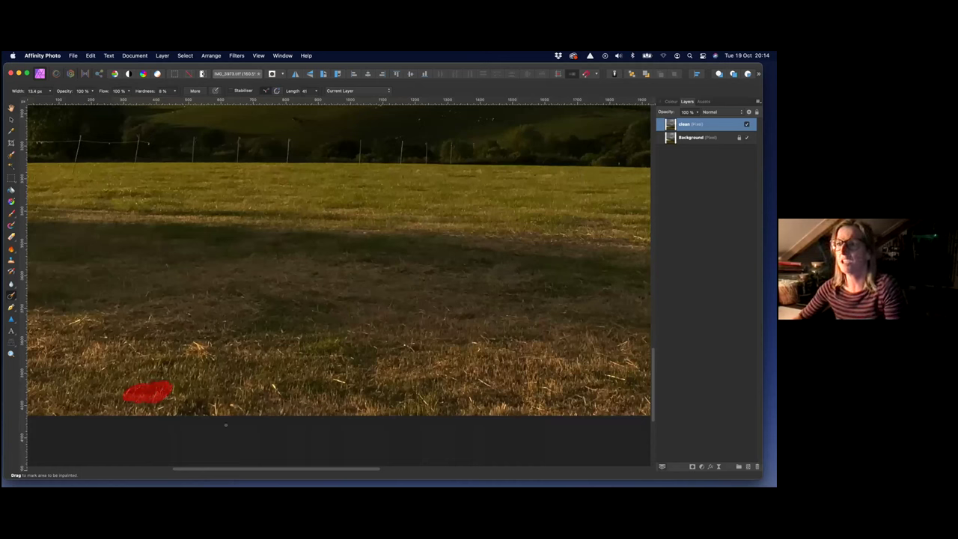
{"action": "key", "text": "bracketright"}
{"action": "key", "text": "bracketright"}
{"action": "key", "text": "bracketright"}
{"action": "key", "text": "bracketright"}
{"action": "left_click", "coordinate": [146, 388]}
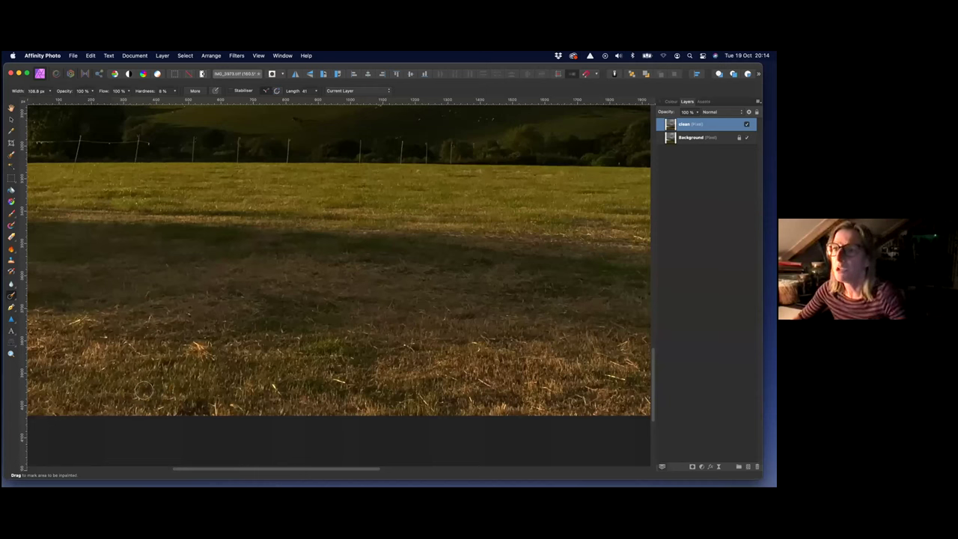
{"action": "left_click", "coordinate": [146, 390]}
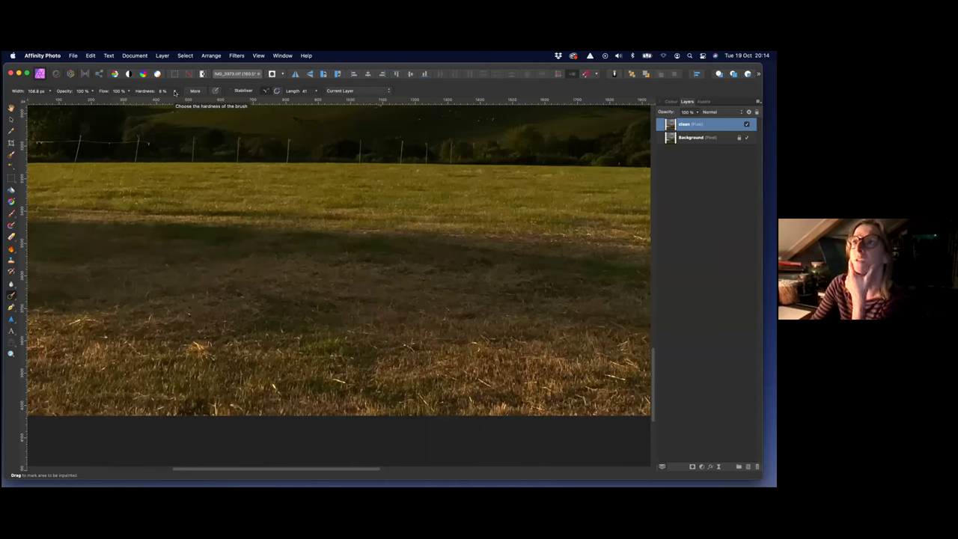
{"action": "left_click", "coordinate": [174, 91]}
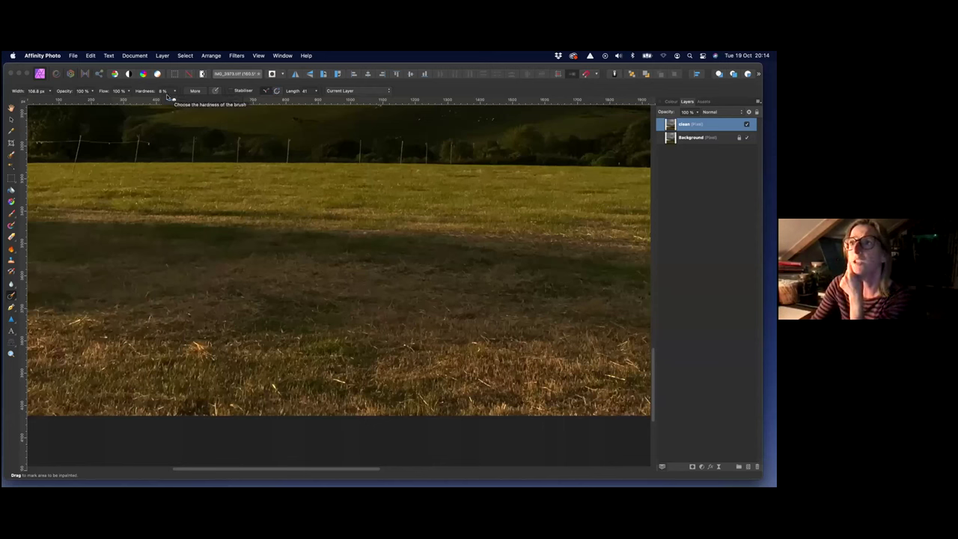
{"action": "left_click", "coordinate": [198, 350]}
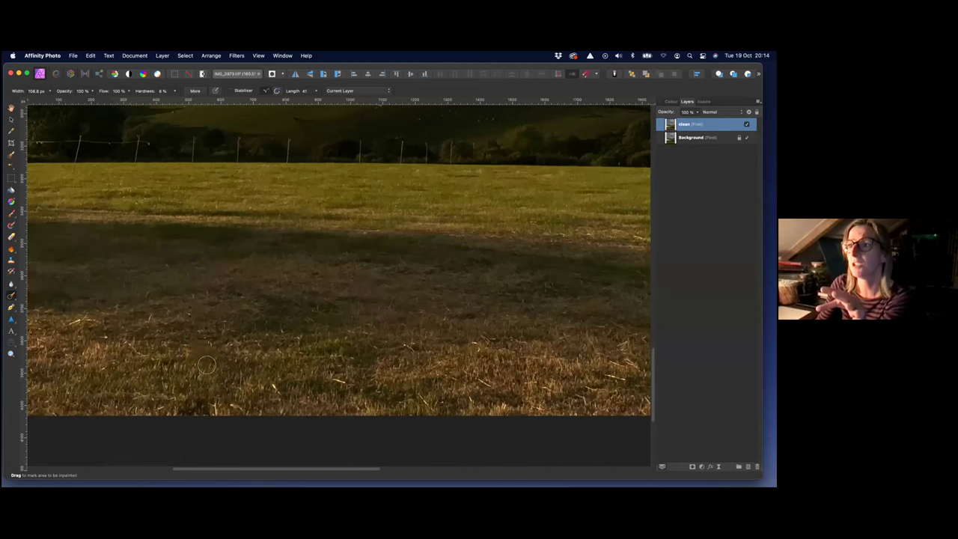
Step: Undo the last stroke, then inpaint the bright grass tuft and a nearby spot with a 31.6 px brush
{"action": "scroll", "coordinate": [228, 370], "scroll_direction": "up", "scroll_amount": 3}
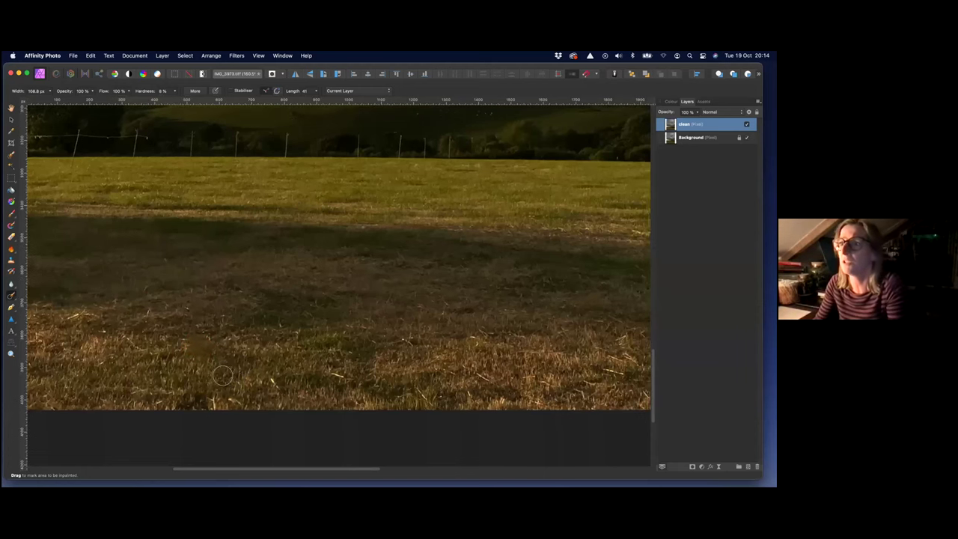
{"action": "scroll", "coordinate": [218, 346], "scroll_direction": "up", "scroll_amount": 1}
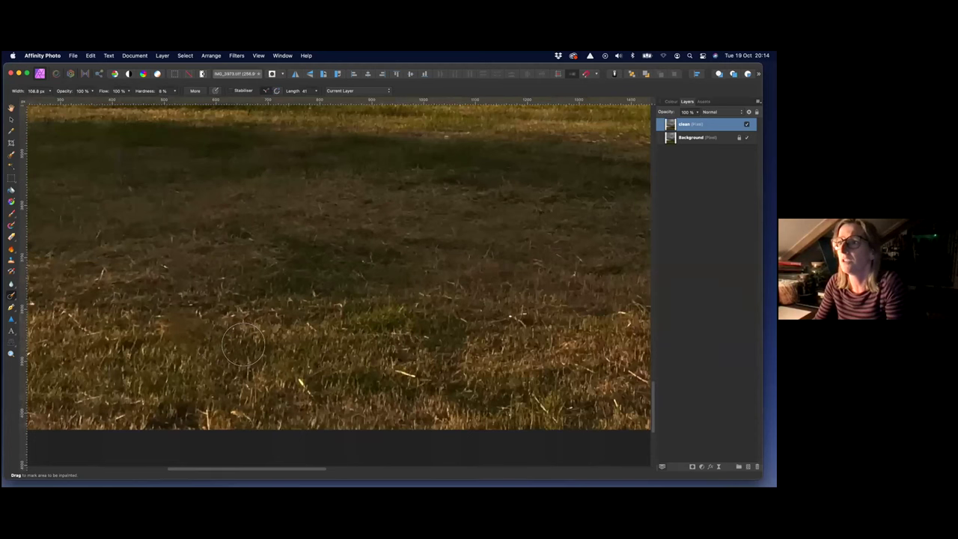
{"action": "scroll", "coordinate": [243, 344], "scroll_direction": "left", "scroll_amount": 2}
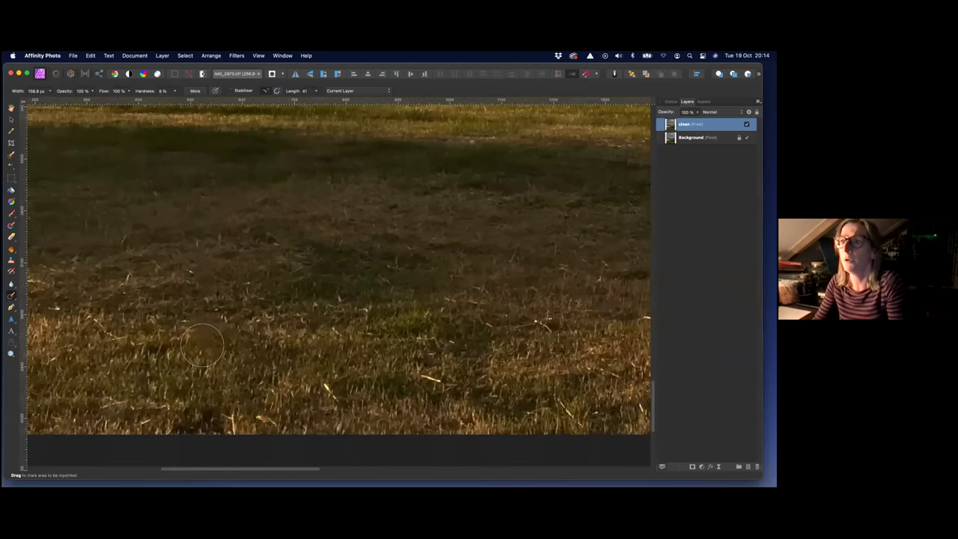
{"action": "scroll", "coordinate": [203, 345], "scroll_direction": "left", "scroll_amount": 1}
{"action": "scroll", "coordinate": [262, 333], "scroll_direction": "up", "scroll_amount": 1}
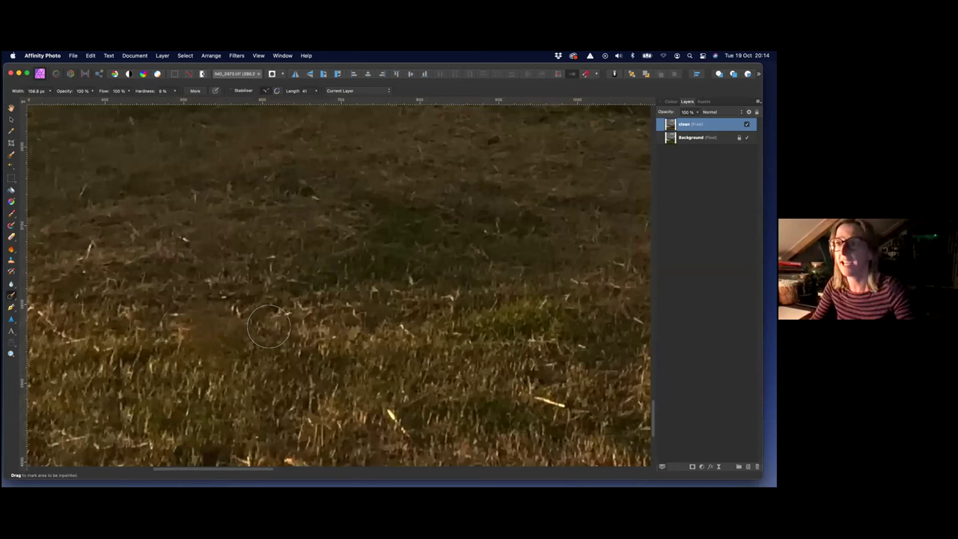
{"action": "key", "text": "super+z"}
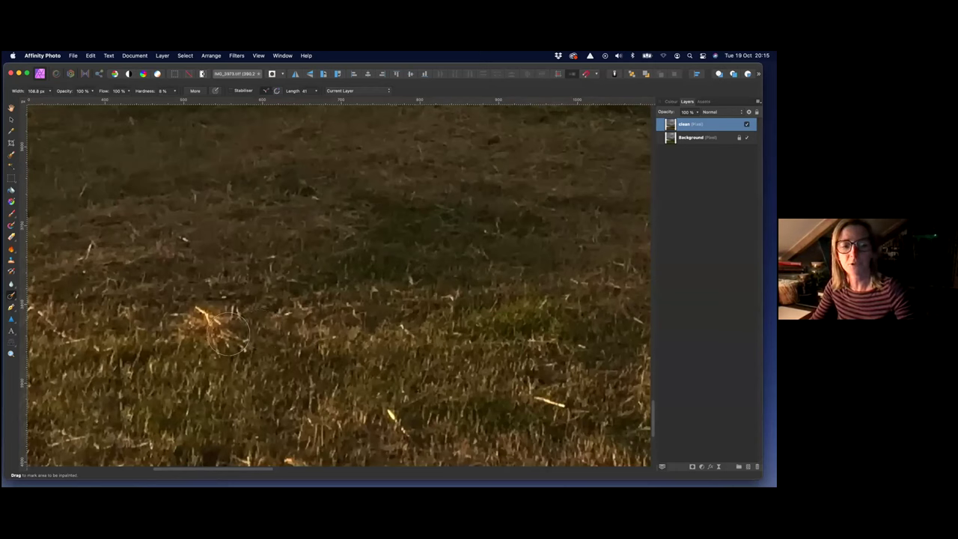
{"action": "key", "text": "bracketright"}
{"action": "key", "text": "bracketright"}
{"action": "key", "text": "bracketright"}
{"action": "key", "text": "bracketright"}
{"action": "key", "text": "bracketright"}
{"action": "key", "text": "bracketright"}
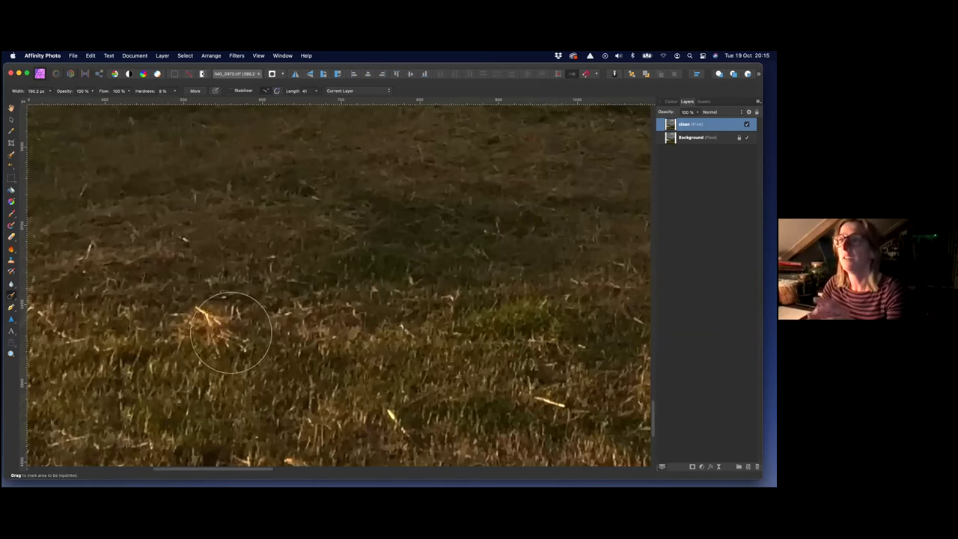
{"action": "key", "text": "bracketleft"}
{"action": "key", "text": "bracketleft"}
{"action": "key", "text": "bracketleft"}
{"action": "key", "text": "bracketleft"}
{"action": "key", "text": "bracketleft"}
{"action": "key", "text": "bracketleft"}
{"action": "key", "text": "bracketleft"}
{"action": "key", "text": "bracketleft"}
{"action": "key", "text": "bracketleft"}
{"action": "key", "text": "bracketleft"}
{"action": "key", "text": "bracketleft"}
{"action": "key", "text": "bracketleft"}
{"action": "key", "text": "bracketleft"}
{"action": "key", "text": "bracketleft"}
{"action": "key", "text": "bracketleft"}
{"action": "key", "text": "bracketleft"}
{"action": "key", "text": "bracketleft"}
{"action": "key", "text": "bracketleft"}
{"action": "mouse_move", "coordinate": [194, 322]}
{"action": "left_mouse_down"}
{"action": "mouse_move", "coordinate": [202, 313]}
{"action": "mouse_move", "coordinate": [227, 333]}
{"action": "left_mouse_up"}
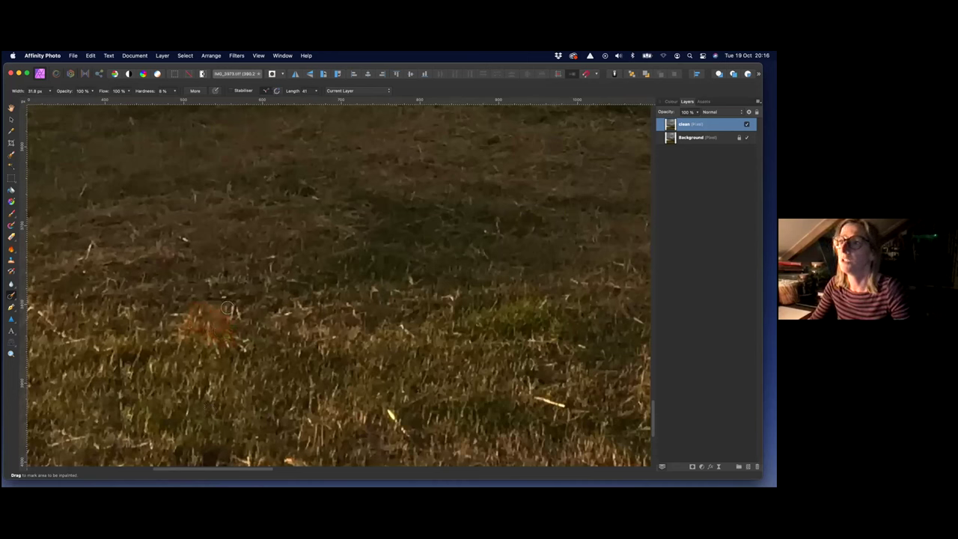
{"action": "mouse_move", "coordinate": [181, 312]}
{"action": "left_mouse_down"}
{"action": "mouse_move", "coordinate": [182, 335]}
{"action": "mouse_move", "coordinate": [214, 342]}
{"action": "mouse_move", "coordinate": [205, 323]}
{"action": "left_mouse_up"}
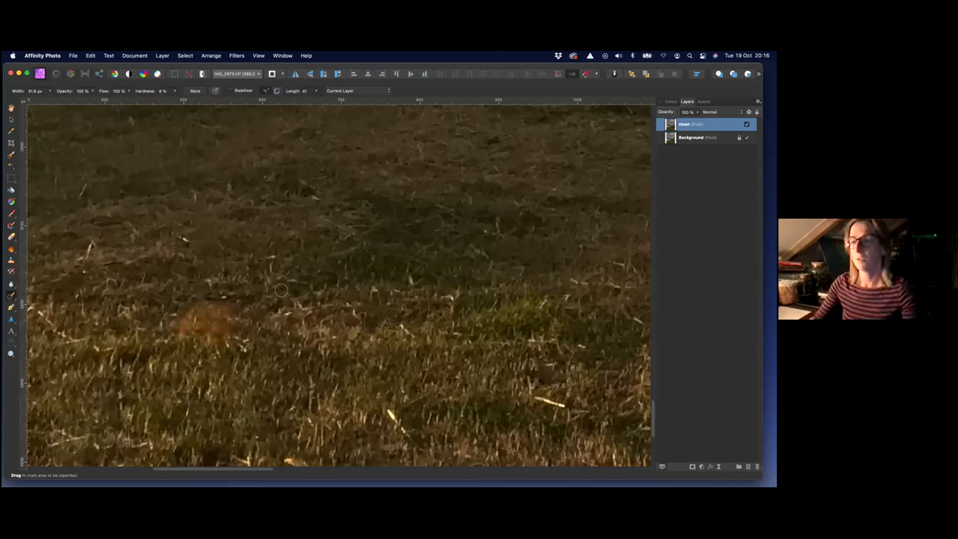
{"action": "key", "text": "super+0"}
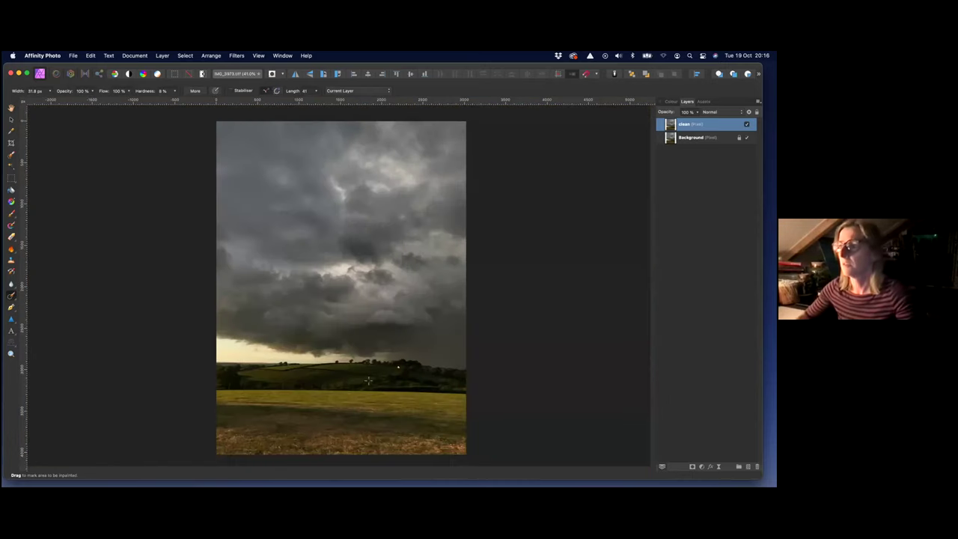
{"action": "left_click", "coordinate": [746, 125]}
{"action": "left_click", "coordinate": [748, 125]}
{"action": "left_click", "coordinate": [747, 125]}
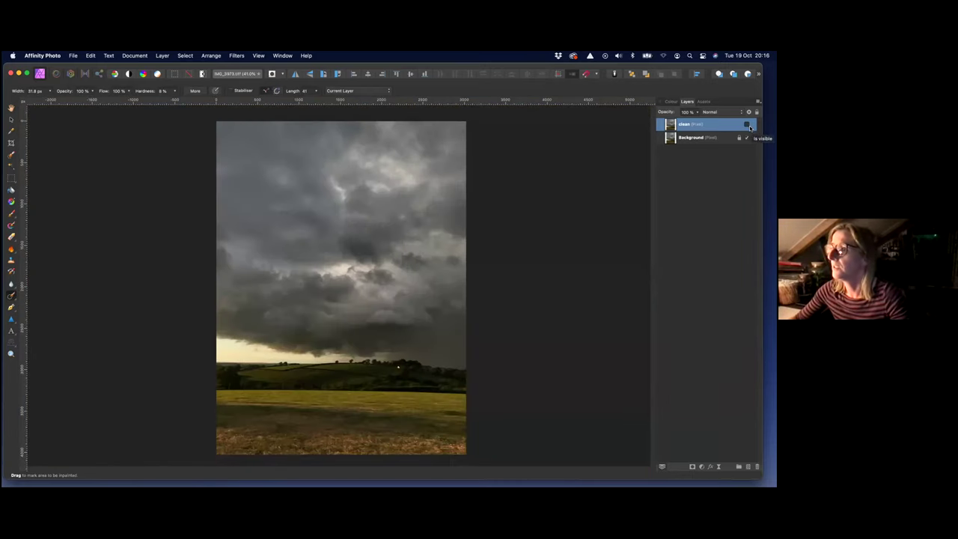
{"action": "left_click", "coordinate": [746, 125]}
{"action": "left_click", "coordinate": [746, 125]}
{"action": "left_click", "coordinate": [746, 125]}
{"action": "left_click", "coordinate": [746, 126]}
{"action": "left_click", "coordinate": [746, 127]}
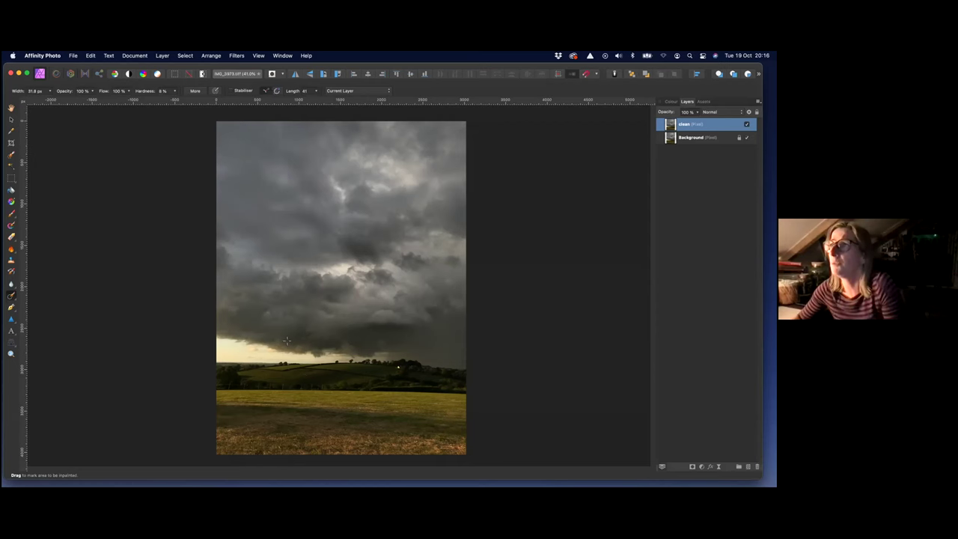
Step: Zoom into the retouched foreground grass patch and set the Inpainting Brush width to 63.4 px
{"action": "scroll", "coordinate": [283, 348], "scroll_direction": "up", "scroll_amount": 1}
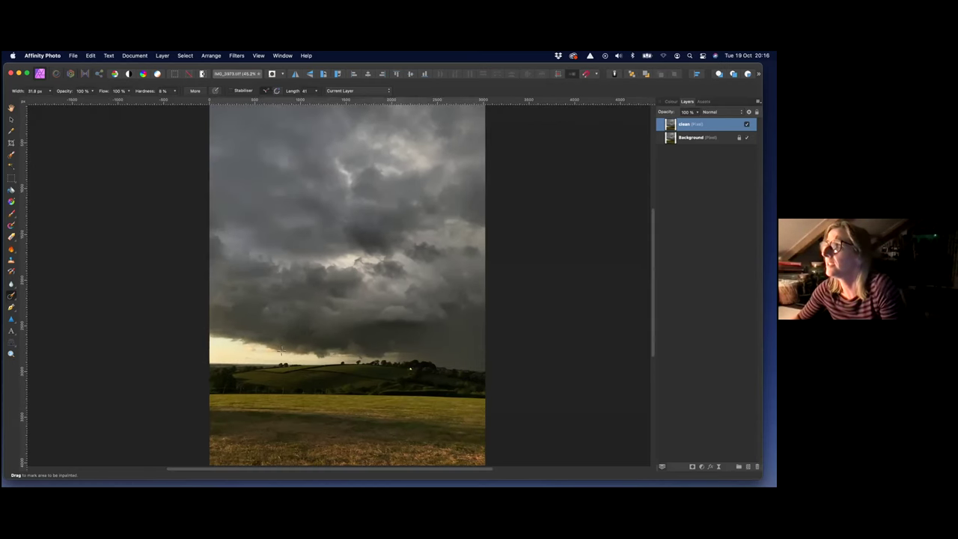
{"action": "scroll", "coordinate": [282, 348], "scroll_direction": "up", "scroll_amount": 6}
{"action": "scroll", "coordinate": [275, 363], "scroll_direction": "up", "scroll_amount": 8}
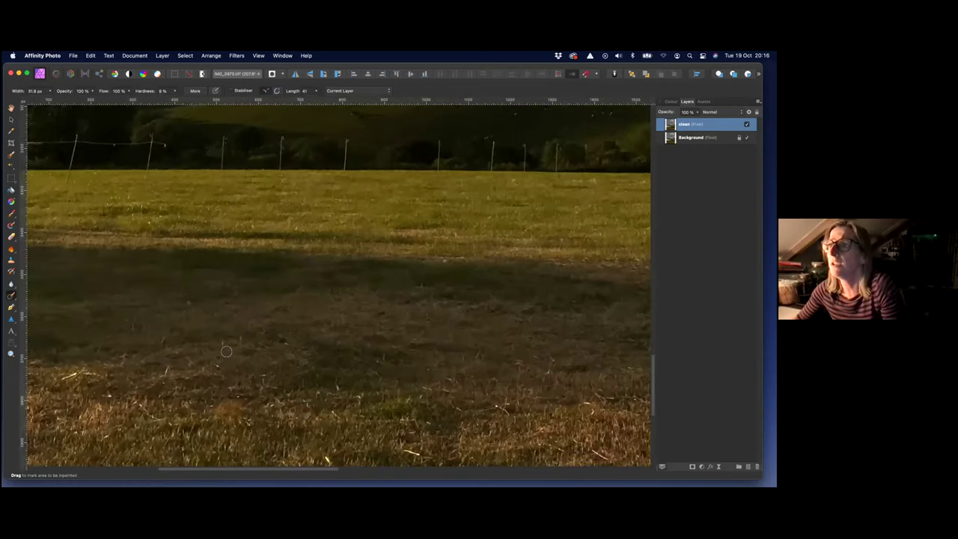
{"action": "scroll", "coordinate": [220, 362], "scroll_direction": "up", "scroll_amount": 3}
{"action": "scroll", "coordinate": [214, 359], "scroll_direction": "up", "scroll_amount": 3}
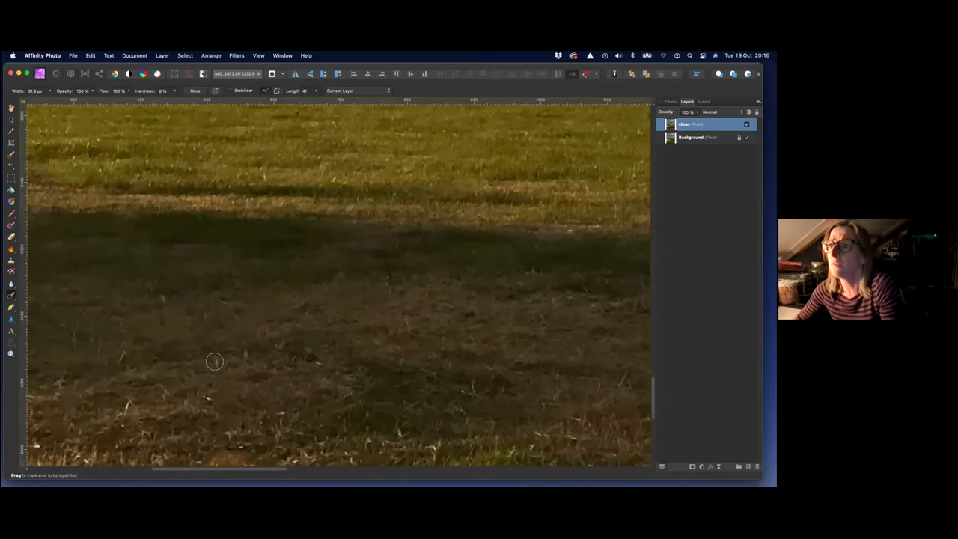
{"action": "scroll", "coordinate": [214, 362], "scroll_direction": "up", "scroll_amount": 3}
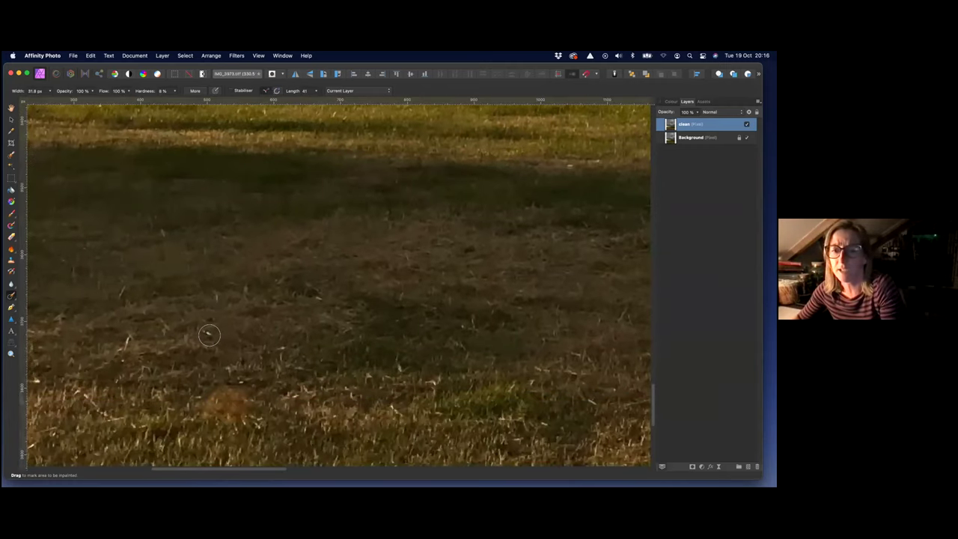
{"action": "scroll", "coordinate": [209, 335], "scroll_direction": "up", "scroll_amount": 3}
{"action": "scroll", "coordinate": [194, 307], "scroll_direction": "up", "scroll_amount": 3}
{"action": "key", "text": "bracketleft"}
{"action": "key", "text": "bracketleft"}
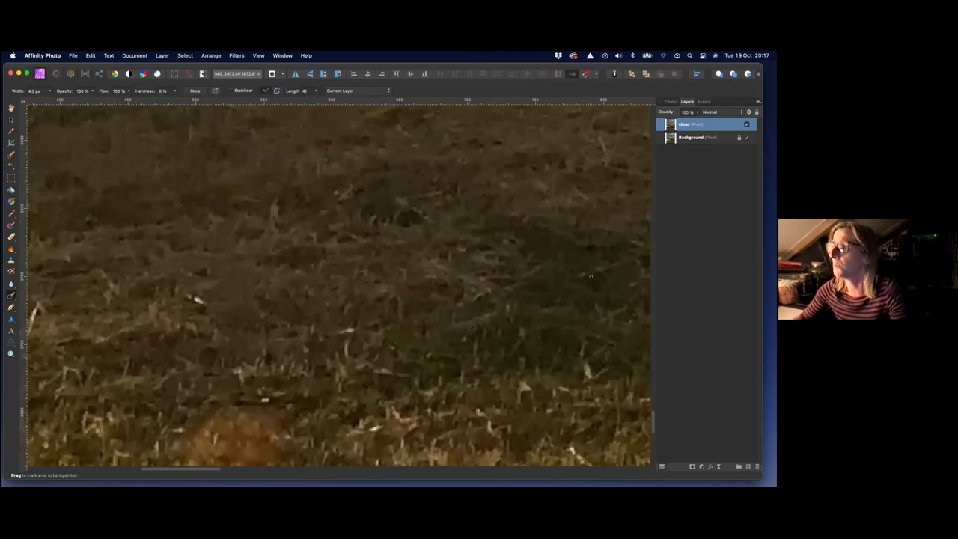
{"action": "scroll", "coordinate": [257, 355], "scroll_direction": "down", "scroll_amount": 2}
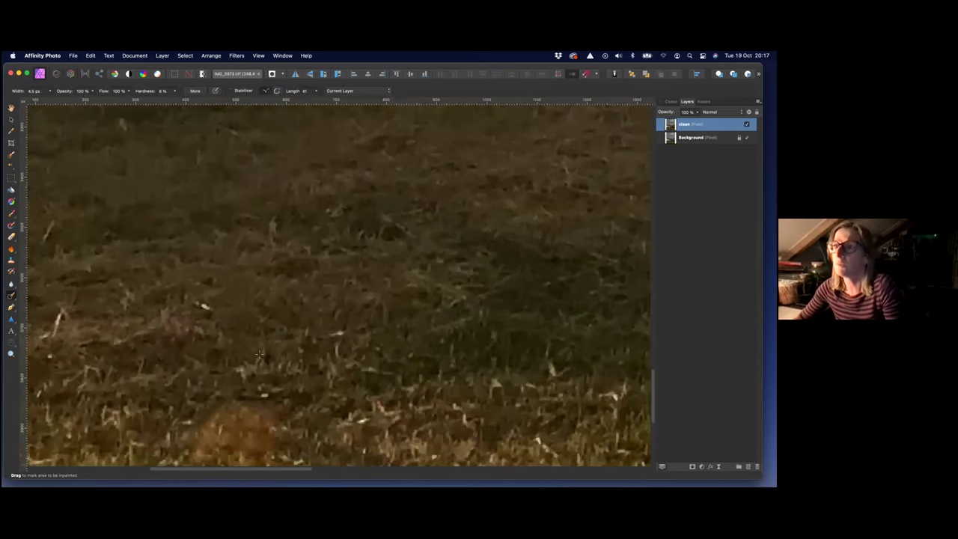
{"action": "scroll", "coordinate": [258, 354], "scroll_direction": "down", "scroll_amount": 3}
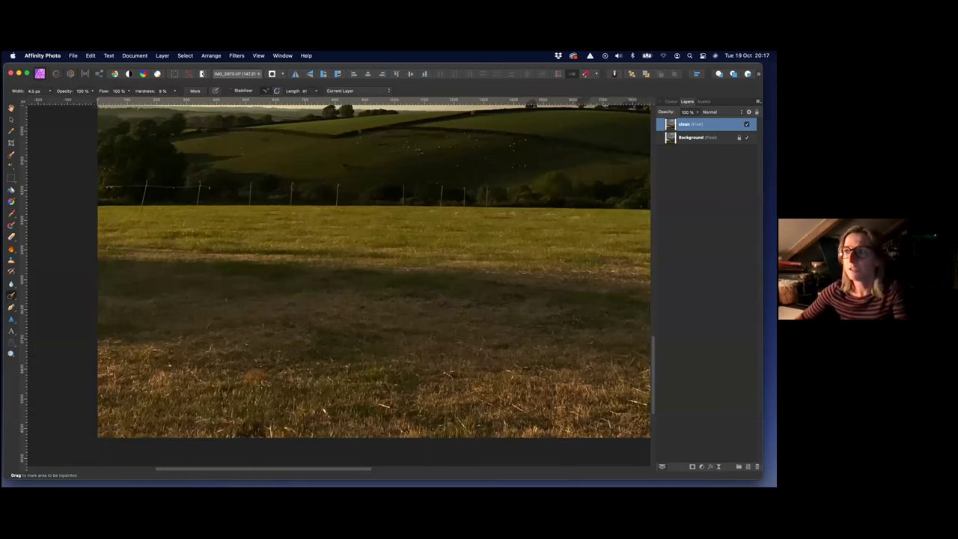
{"action": "scroll", "coordinate": [246, 338], "scroll_direction": "up", "scroll_amount": 1}
{"action": "scroll", "coordinate": [255, 373], "scroll_direction": "up", "scroll_amount": 2}
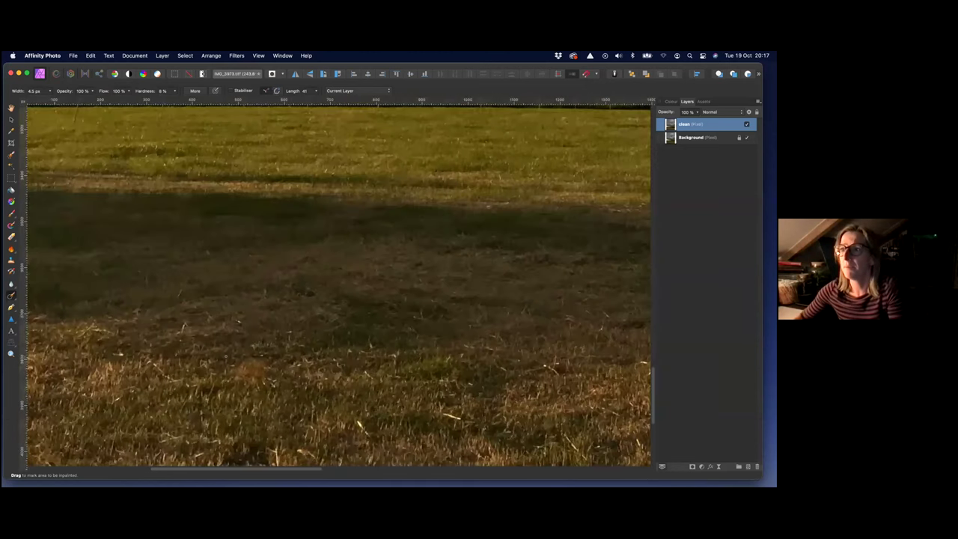
{"action": "scroll", "coordinate": [254, 370], "scroll_direction": "up", "scroll_amount": 3}
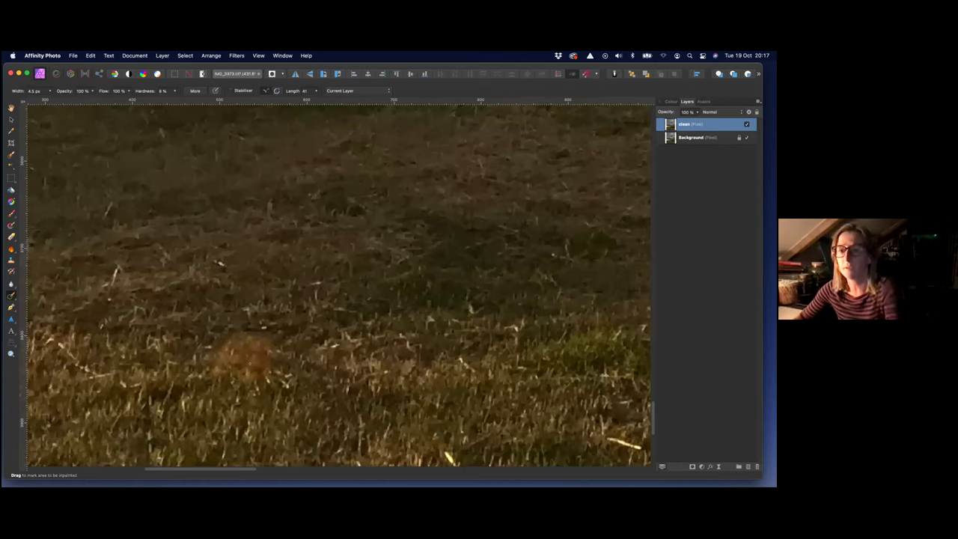
{"action": "key", "text": "bracketright"}
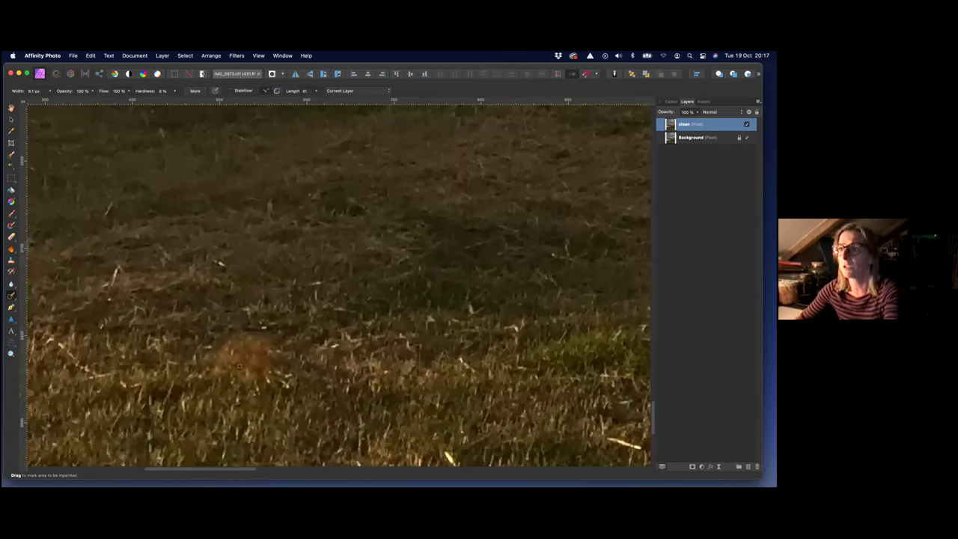
{"action": "key", "text": "bracketright"}
{"action": "key", "text": "bracketright"}
{"action": "key", "text": "bracketright"}
{"action": "key", "text": "bracketright"}
{"action": "key", "text": "bracketright"}
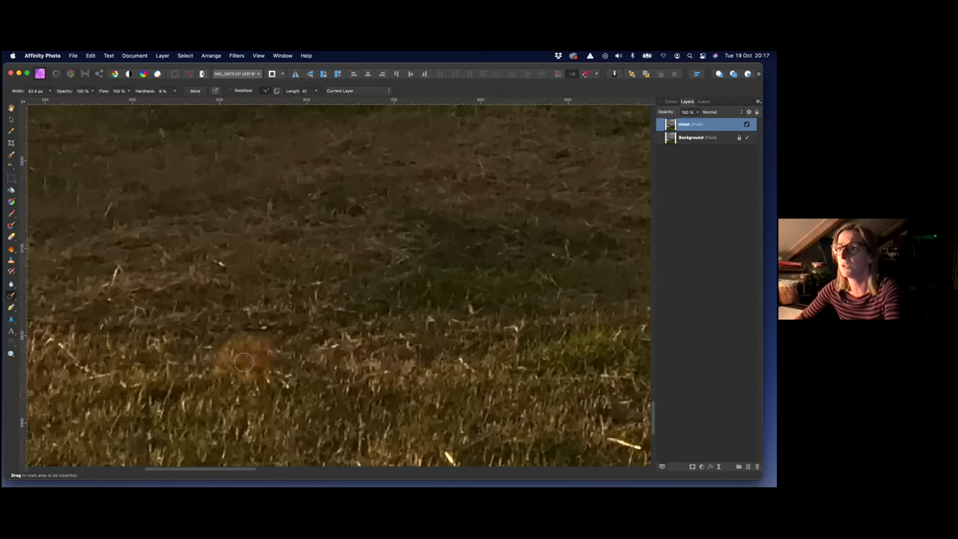
Step: Re-inpaint the orange grass patch with a 160 px Inpainting Brush and show the retouch tool flyout
{"action": "key", "text": "bracketright"}
{"action": "key", "text": "bracketright"}
{"action": "key", "text": "bracketright"}
{"action": "key", "text": "bracketright"}
{"action": "key", "text": "bracketright"}
{"action": "key", "text": "bracketright"}
{"action": "key", "text": "bracketright"}
{"action": "key", "text": "bracketright"}
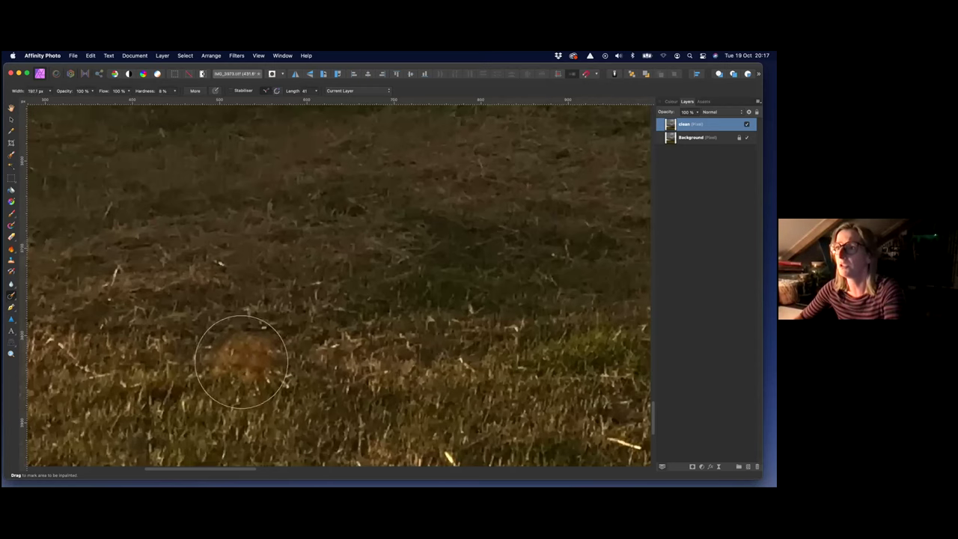
{"action": "key", "text": "bracketleft"}
{"action": "key", "text": "bracketleft"}
{"action": "key", "text": "bracketleft"}
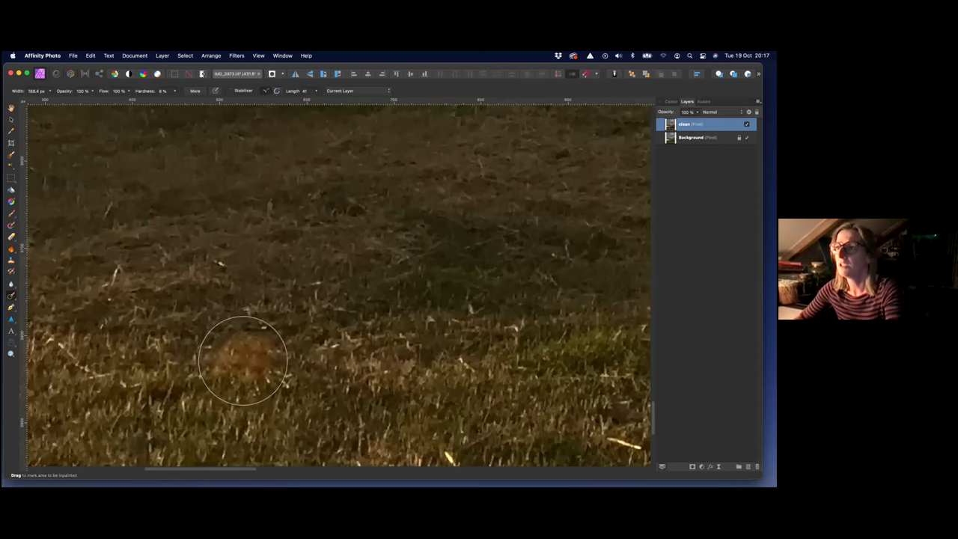
{"action": "left_click_drag", "start_coordinate": [246, 364], "coordinate": [246, 359]}
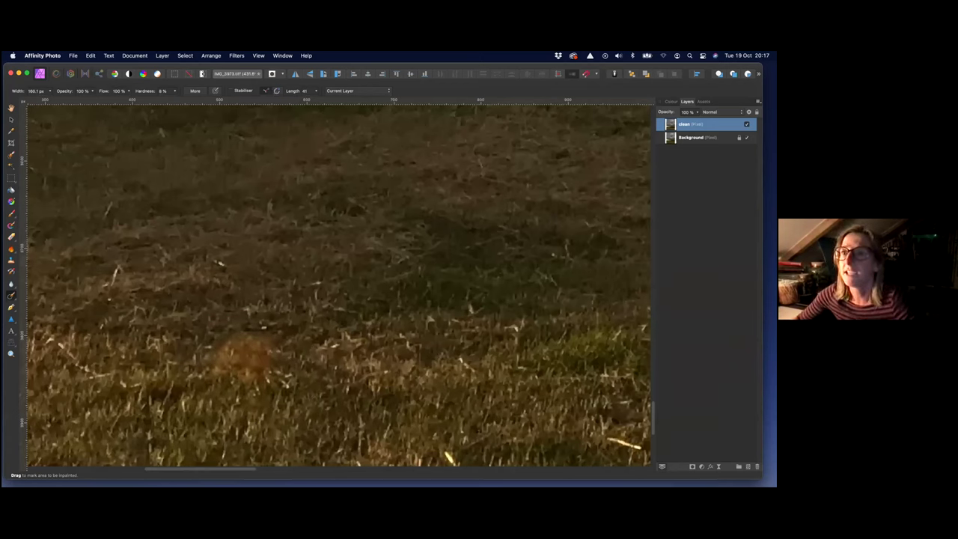
{"action": "left_click", "coordinate": [16, 298]}
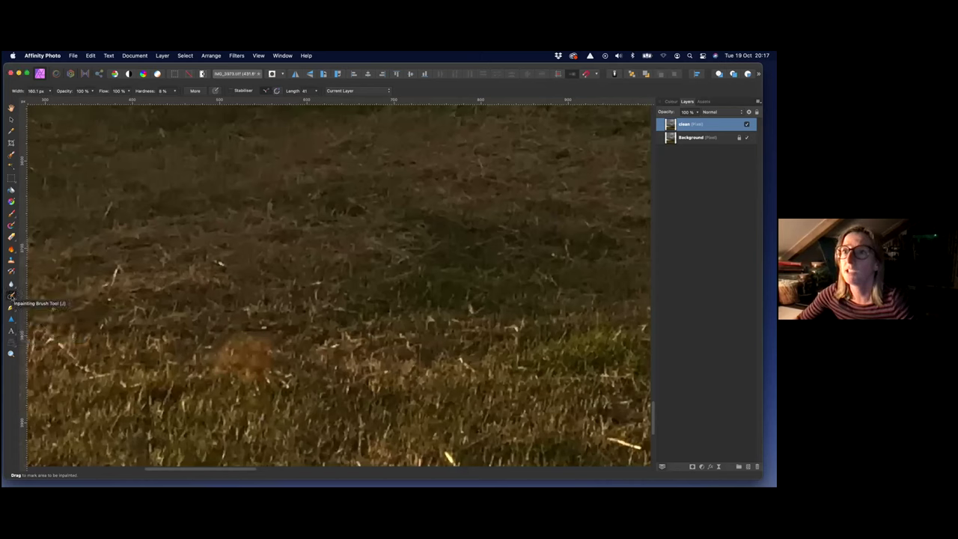
{"action": "left_click", "coordinate": [12, 296]}
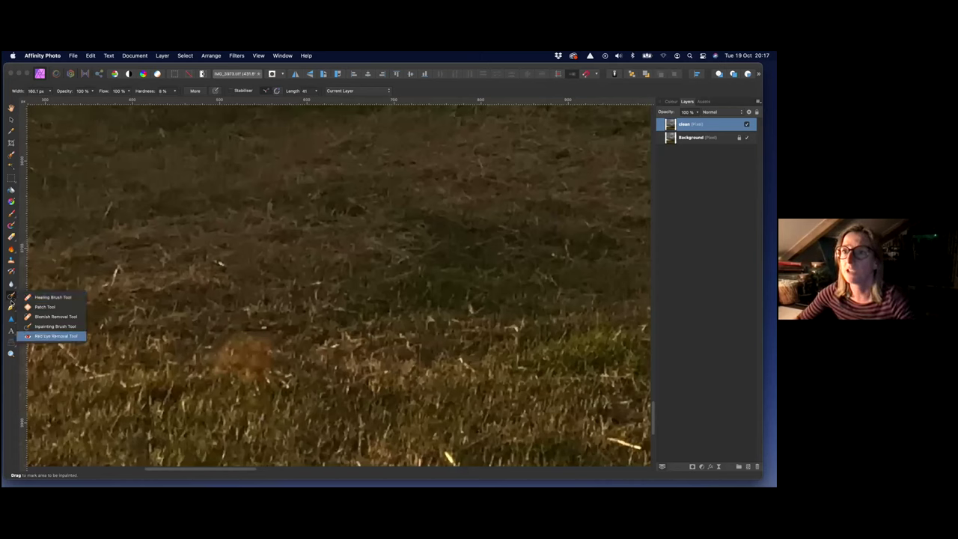
Step: Clone nearby grass over the reddish patch with a 107 px Clone Brush, then fit the photo to view
{"action": "left_click", "coordinate": [12, 263]}
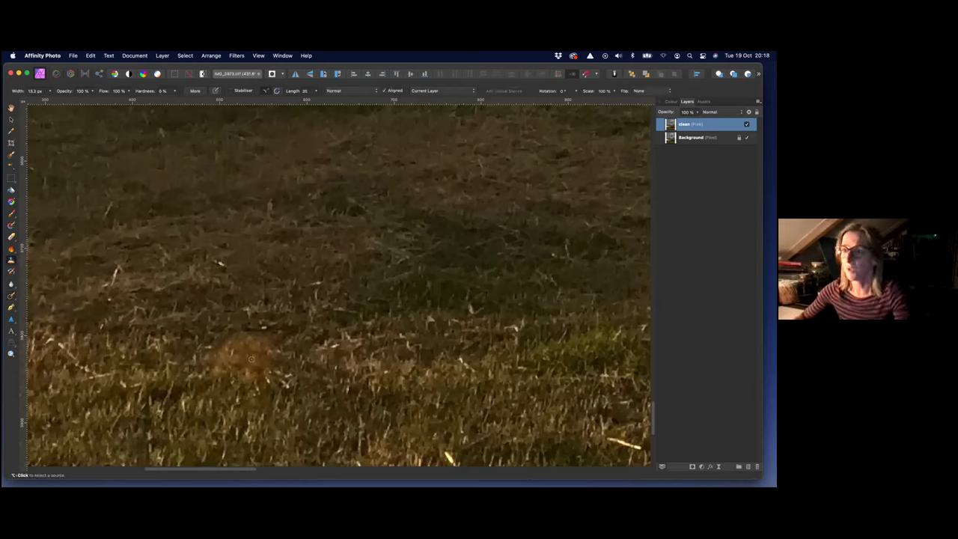
{"action": "key", "text": "bracketright"}
{"action": "key", "text": "bracketright"}
{"action": "key", "text": "bracketright"}
{"action": "key", "text": "bracketright"}
{"action": "key", "text": "bracketright"}
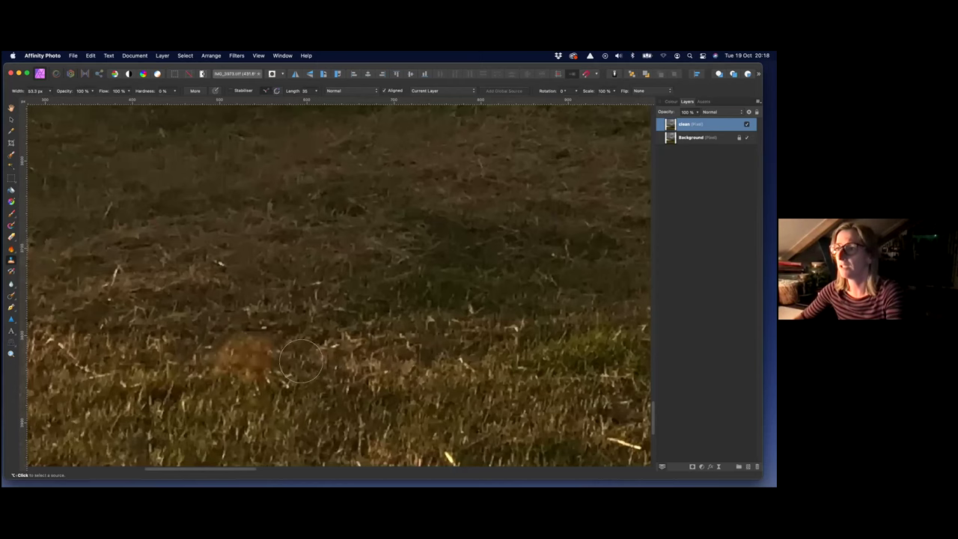
{"action": "key", "text": "bracketright"}
{"action": "key", "text": "bracketright"}
{"action": "key", "text": "bracketright"}
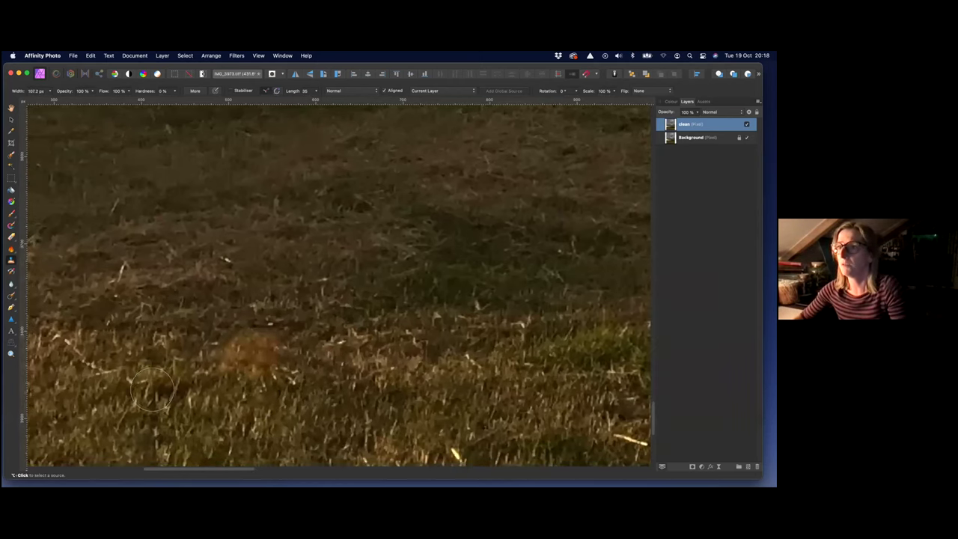
{"action": "scroll", "coordinate": [154, 390], "scroll_direction": "left", "scroll_amount": 3}
{"action": "scroll", "coordinate": [172, 403], "scroll_direction": "left", "scroll_amount": 3}
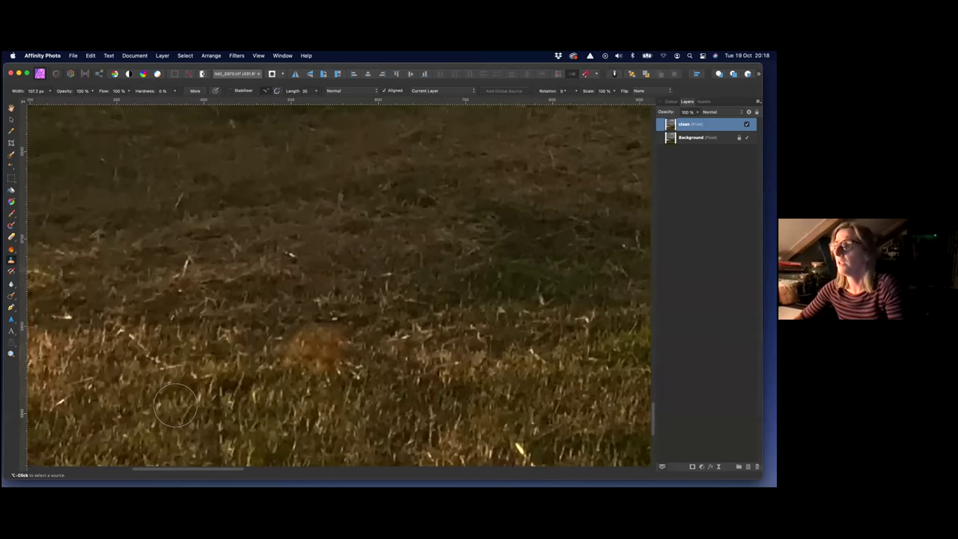
{"action": "scroll", "coordinate": [175, 405], "scroll_direction": "left", "scroll_amount": 5}
{"action": "scroll", "coordinate": [176, 405], "scroll_direction": "down", "scroll_amount": 2}
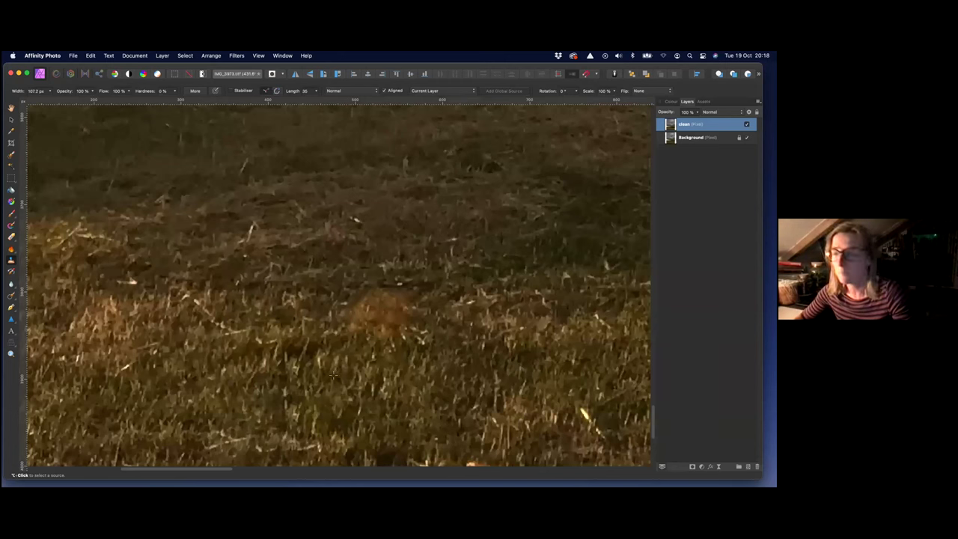
{"action": "left_click", "coordinate": [334, 376], "text": "alt"}
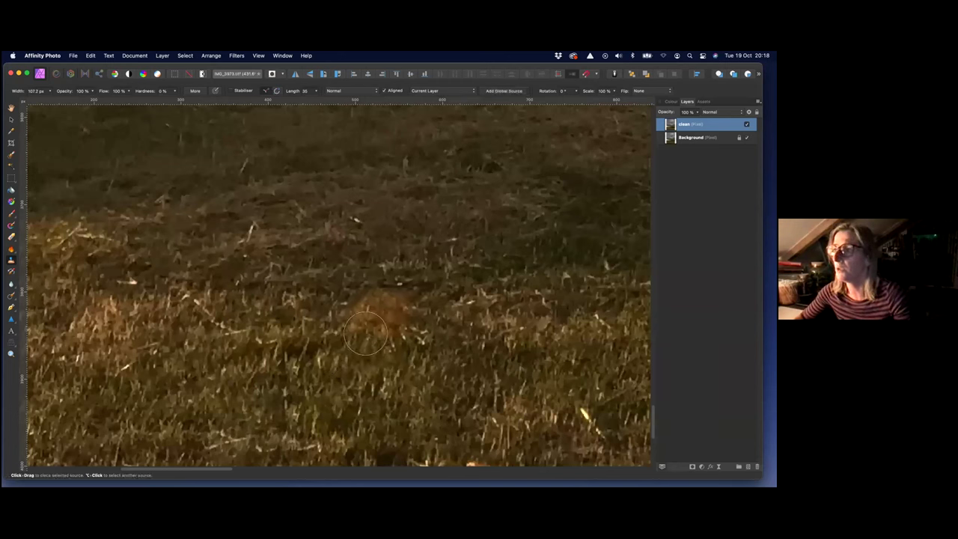
{"action": "mouse_move", "coordinate": [357, 315]}
{"action": "left_mouse_down"}
{"action": "mouse_move", "coordinate": [400, 313]}
{"action": "mouse_move", "coordinate": [386, 331]}
{"action": "left_mouse_up"}
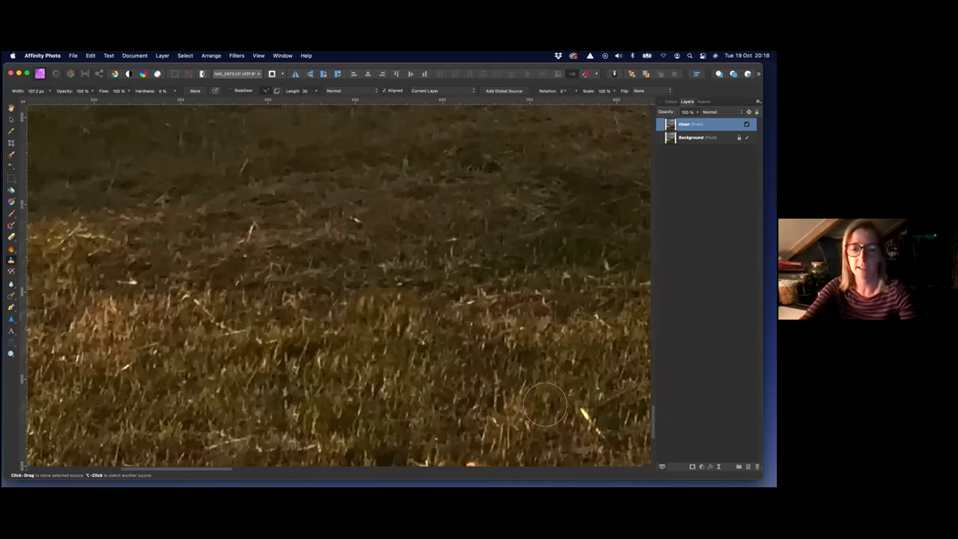
{"action": "key", "text": "super+0"}
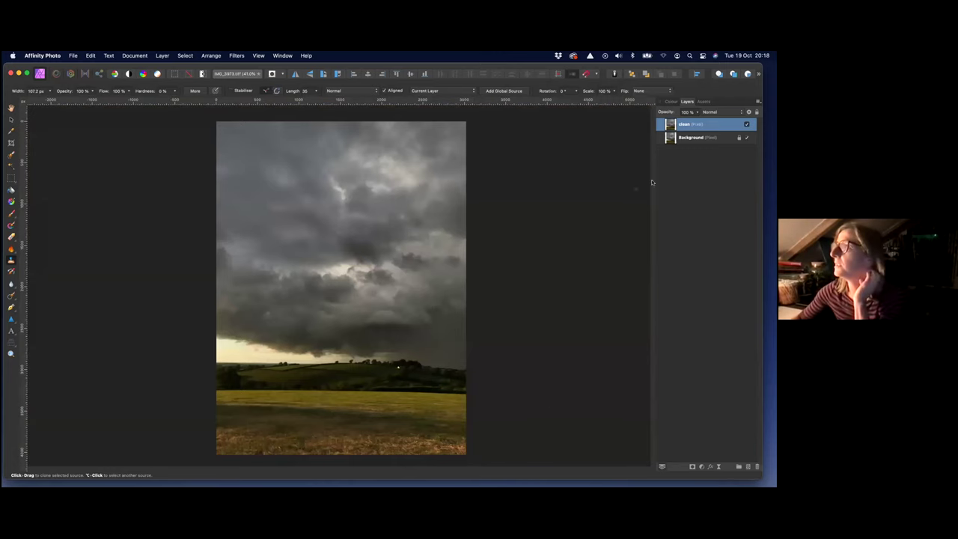
{"action": "left_click", "coordinate": [746, 124]}
{"action": "left_click", "coordinate": [746, 124]}
{"action": "left_click", "coordinate": [746, 125]}
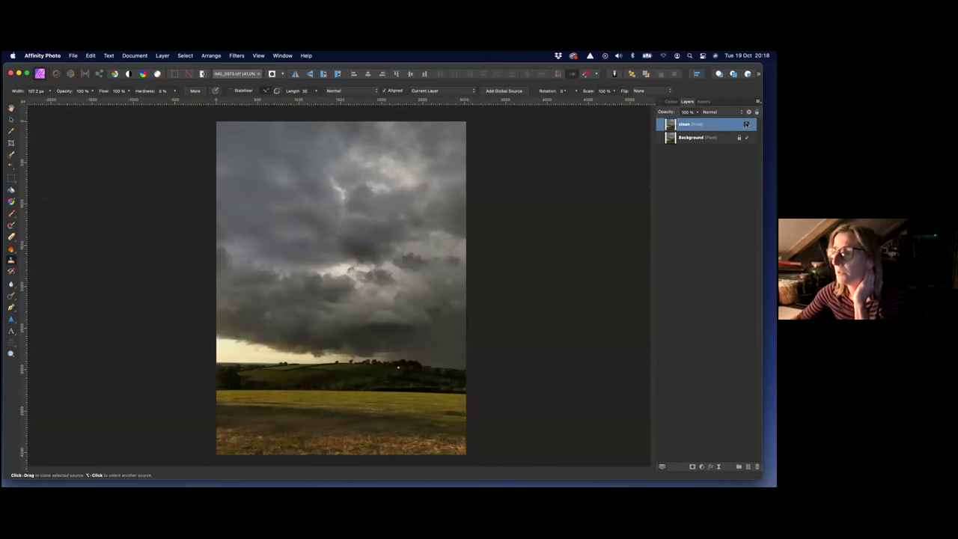
{"action": "scroll", "coordinate": [254, 454], "scroll_direction": "up", "scroll_amount": 10}
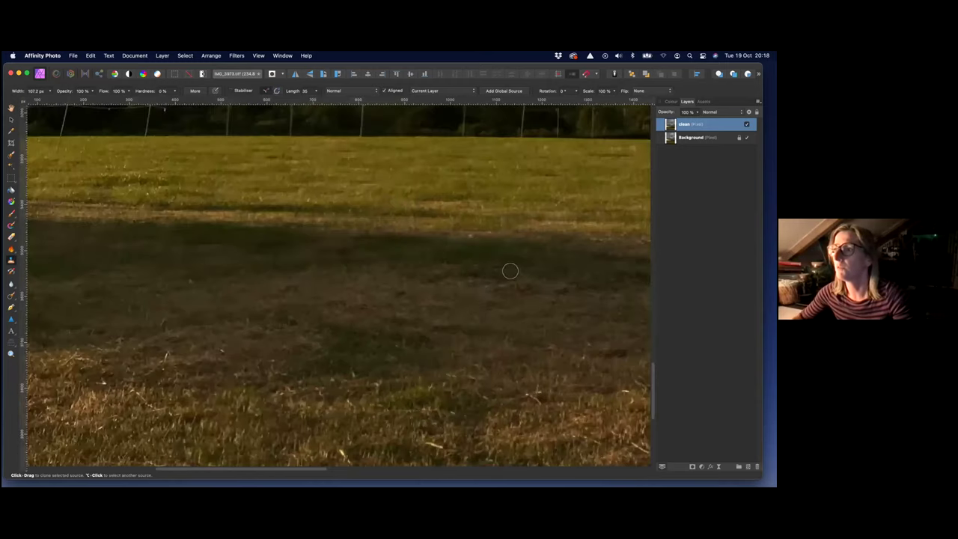
{"action": "scroll", "coordinate": [509, 272], "scroll_direction": "down", "scroll_amount": 3}
{"action": "left_click", "coordinate": [745, 124]}
{"action": "left_click", "coordinate": [745, 124]}
{"action": "left_click", "coordinate": [746, 125]}
{"action": "left_click", "coordinate": [745, 124]}
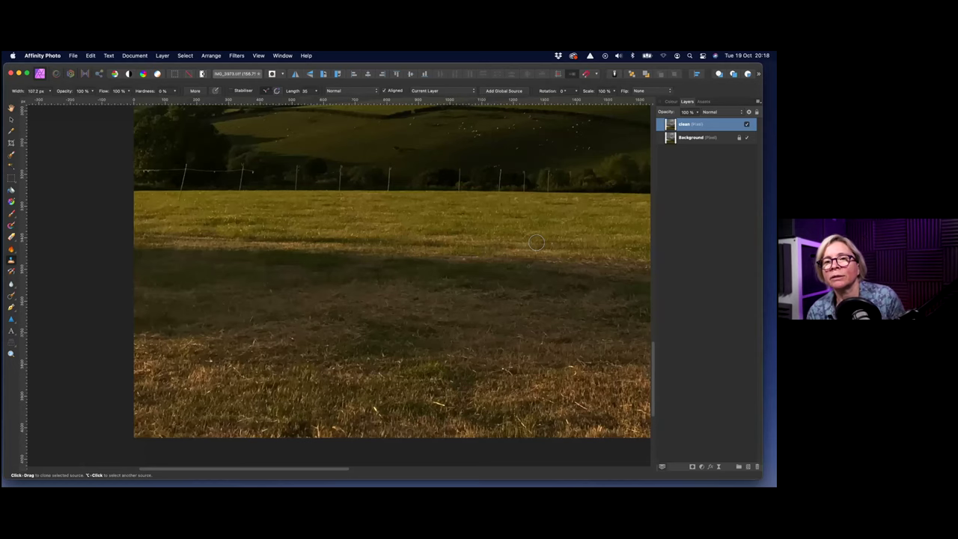
{"action": "key", "text": "super+0"}
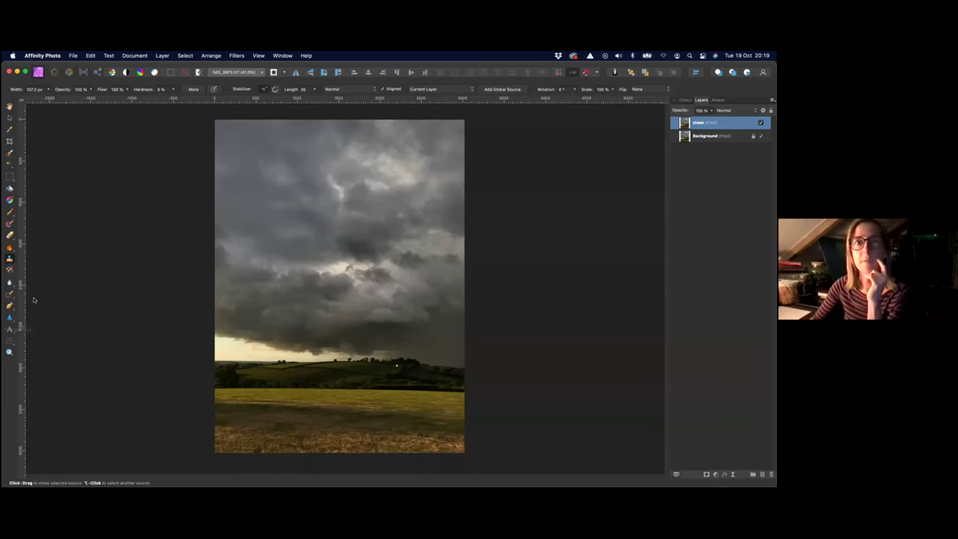
Step: Test the Strength of a Filters > Sharpen > Clarity preview on the photo and cancel it unapplied
{"action": "left_click", "coordinate": [236, 57]}
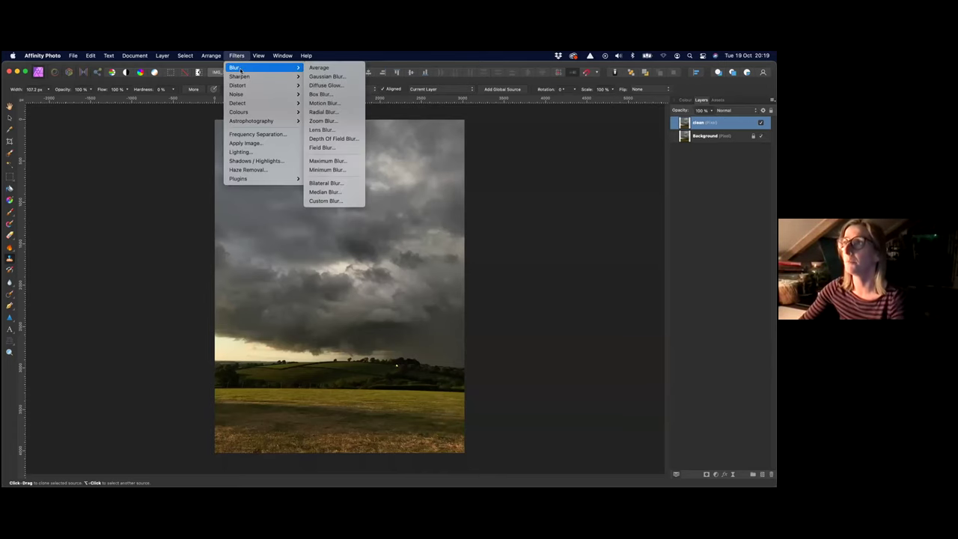
{"action": "mouse_move", "coordinate": [240, 77]}
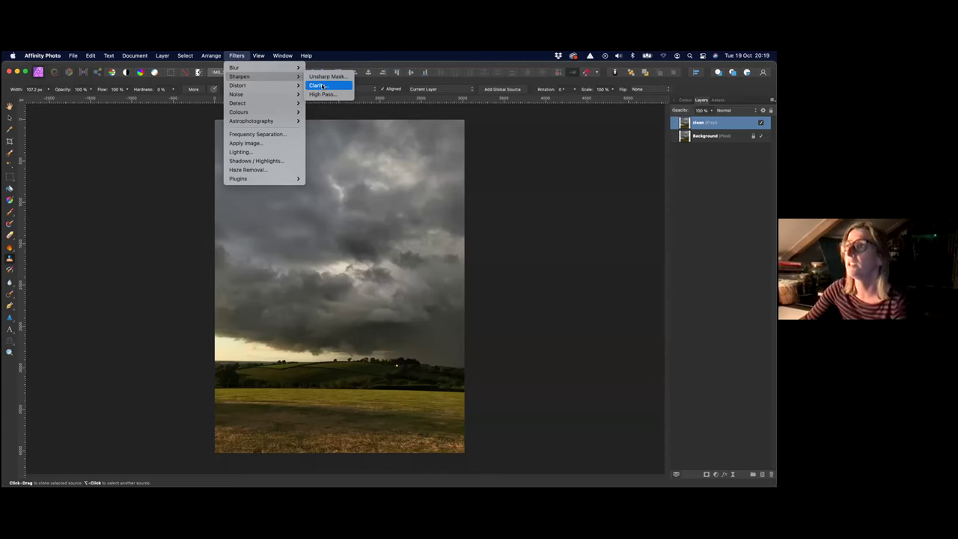
{"action": "left_click", "coordinate": [320, 86]}
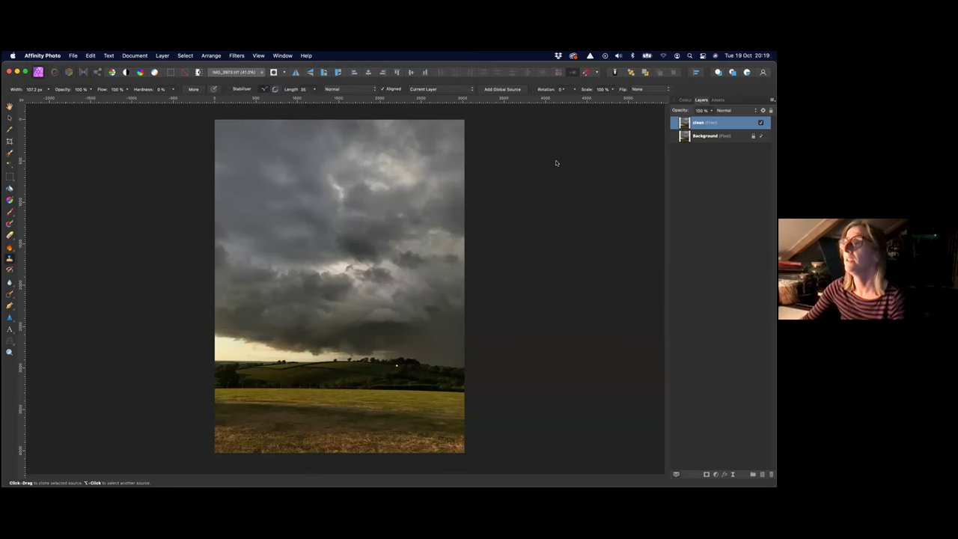
{"action": "left_click_drag", "start_coordinate": [616, 431], "coordinate": [573, 195]}
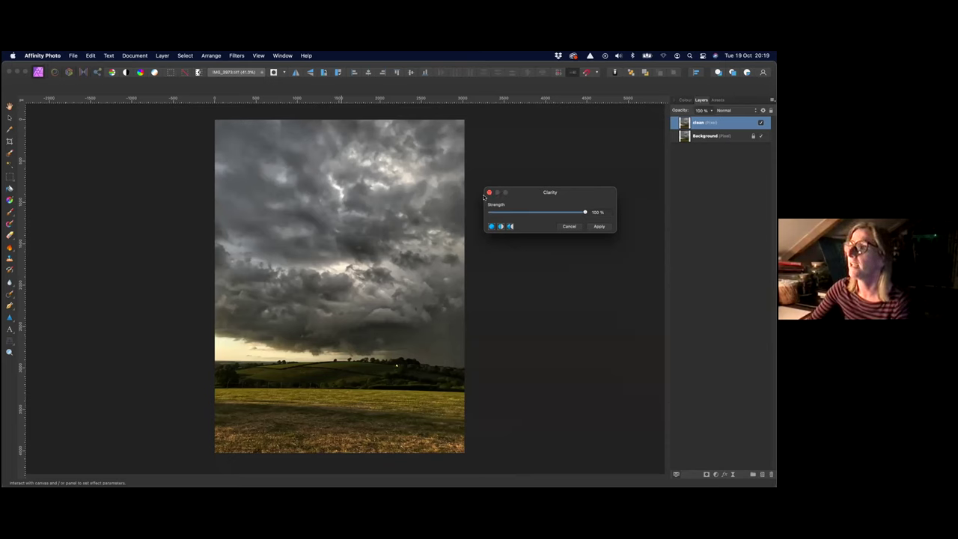
{"action": "mouse_move", "coordinate": [584, 211]}
{"action": "left_mouse_down"}
{"action": "mouse_move", "coordinate": [527, 212]}
{"action": "mouse_move", "coordinate": [588, 212]}
{"action": "left_mouse_up"}
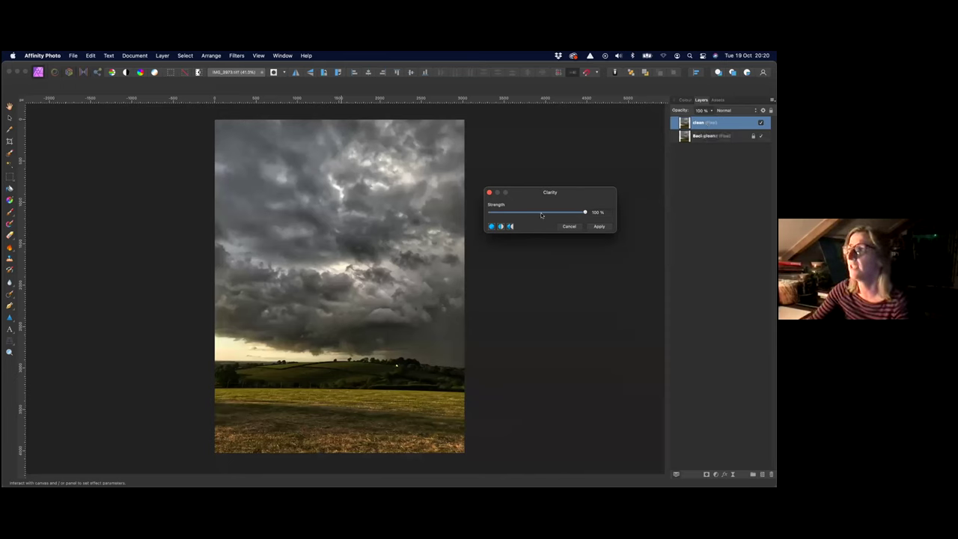
{"action": "left_click", "coordinate": [489, 193]}
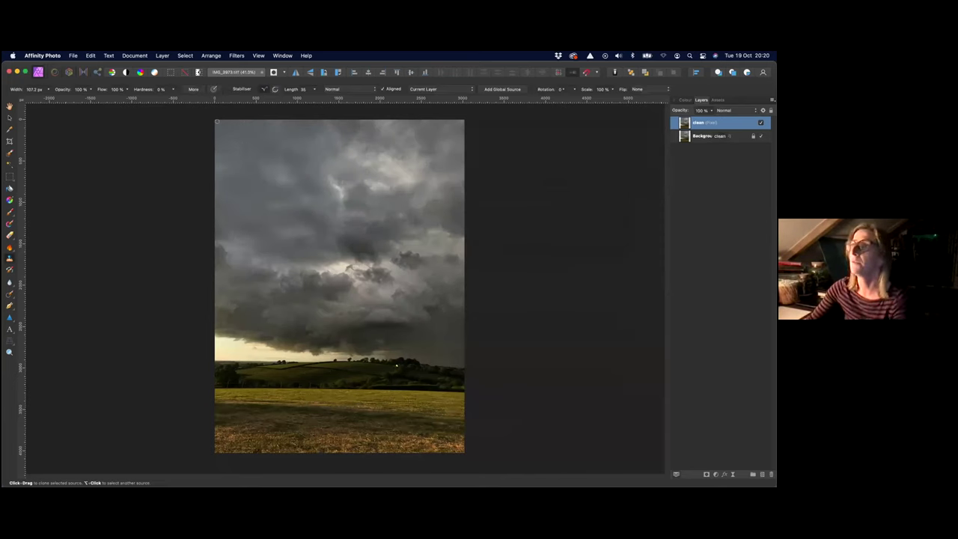
{"action": "left_click", "coordinate": [235, 57]}
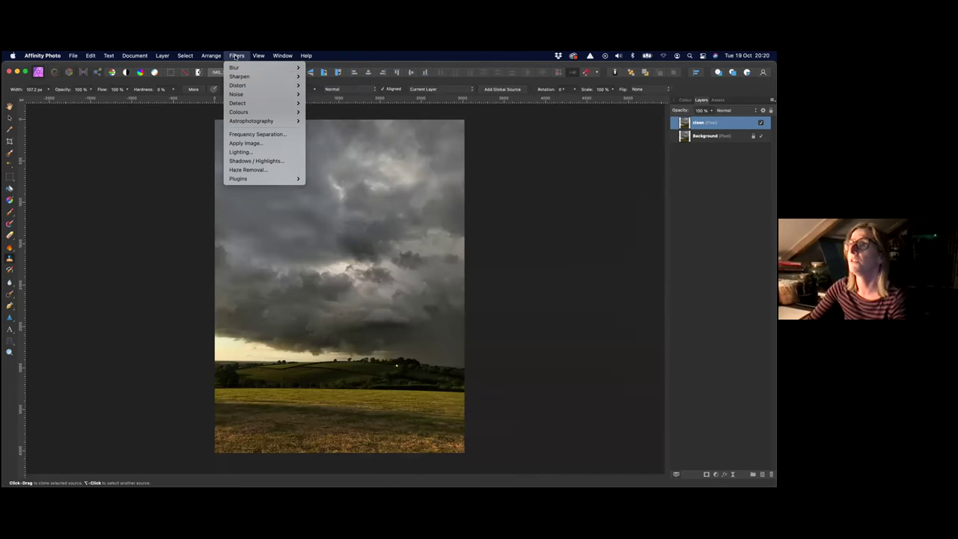
Step: Add a live Clarity filter layer to the clean layer, then delete that Clarity filter again
{"action": "left_click", "coordinate": [161, 56]}
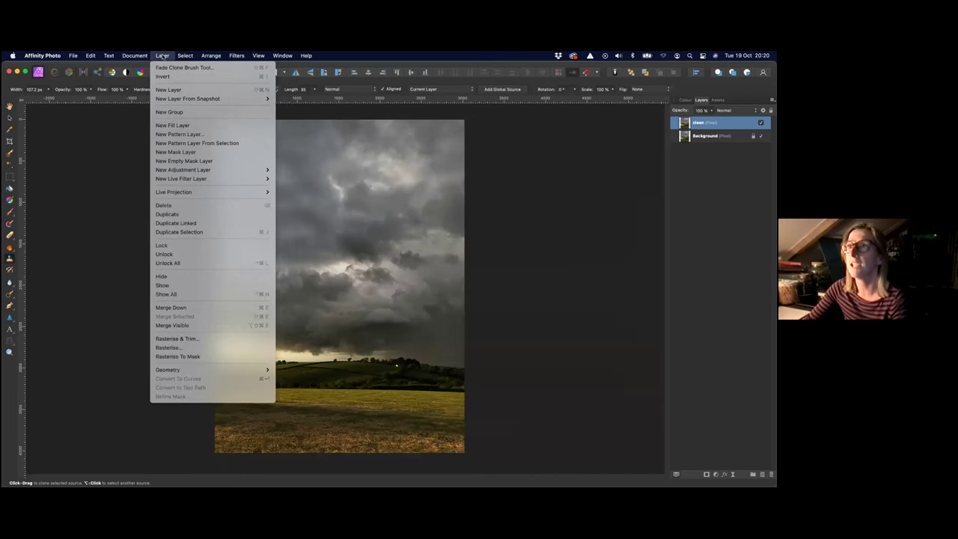
{"action": "mouse_move", "coordinate": [188, 180]}
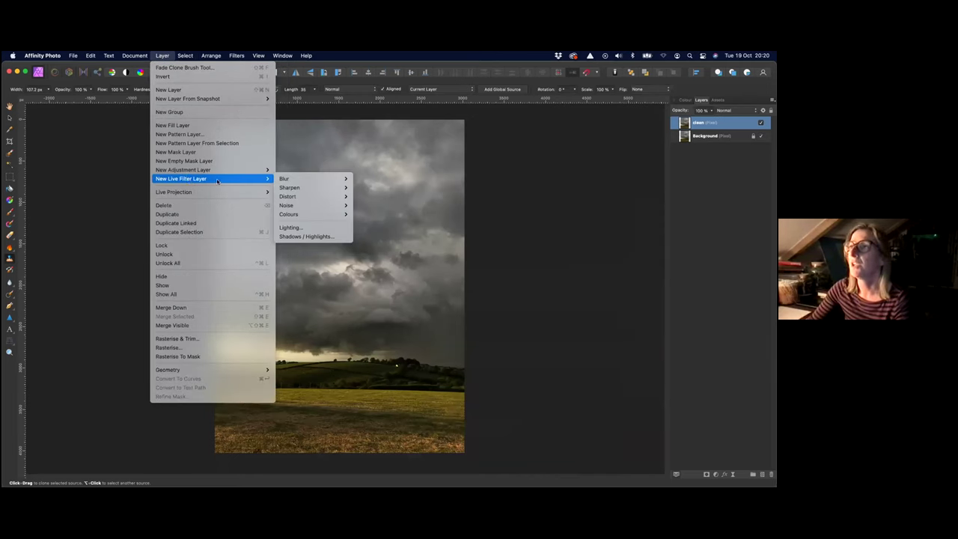
{"action": "mouse_move", "coordinate": [290, 189]}
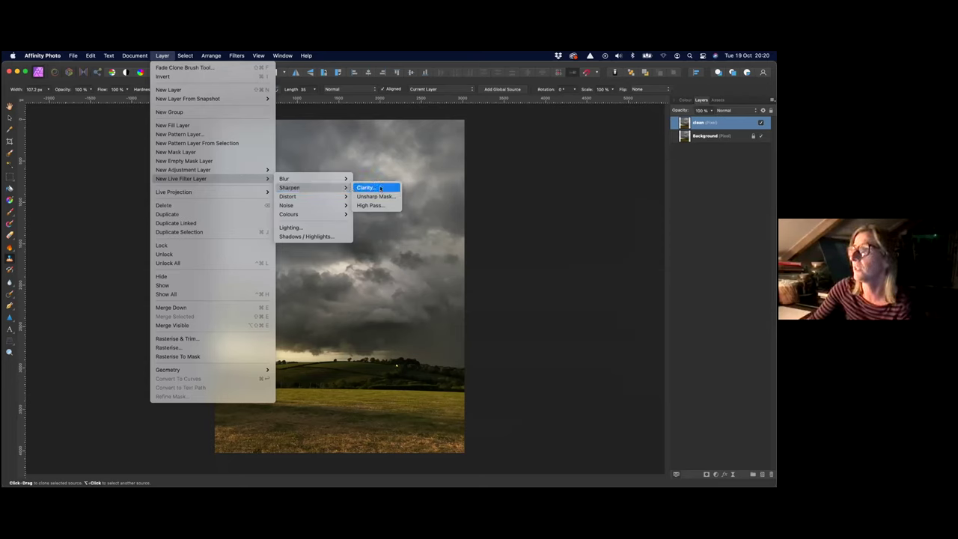
{"action": "left_click", "coordinate": [379, 188]}
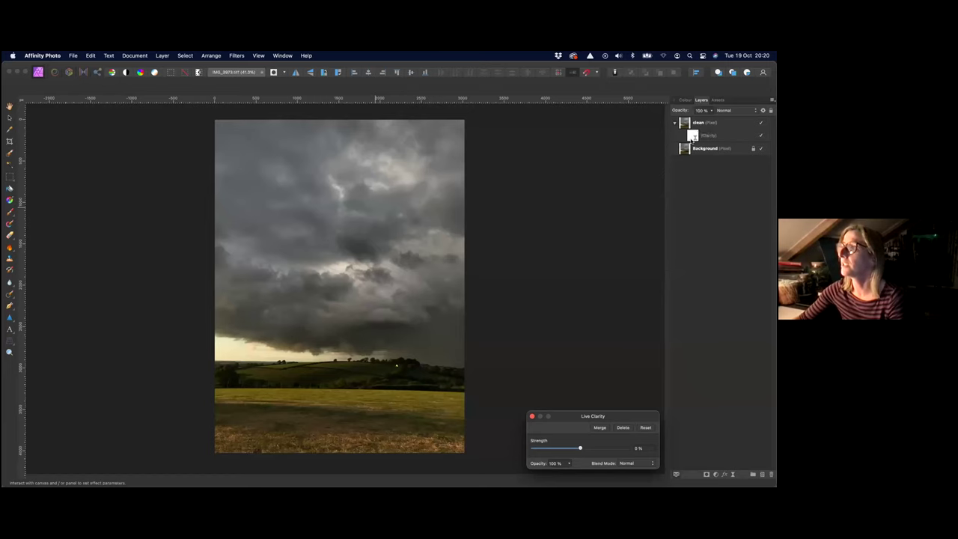
{"action": "left_click_drag", "start_coordinate": [581, 416], "coordinate": [615, 296]}
{"action": "left_click", "coordinate": [724, 137]}
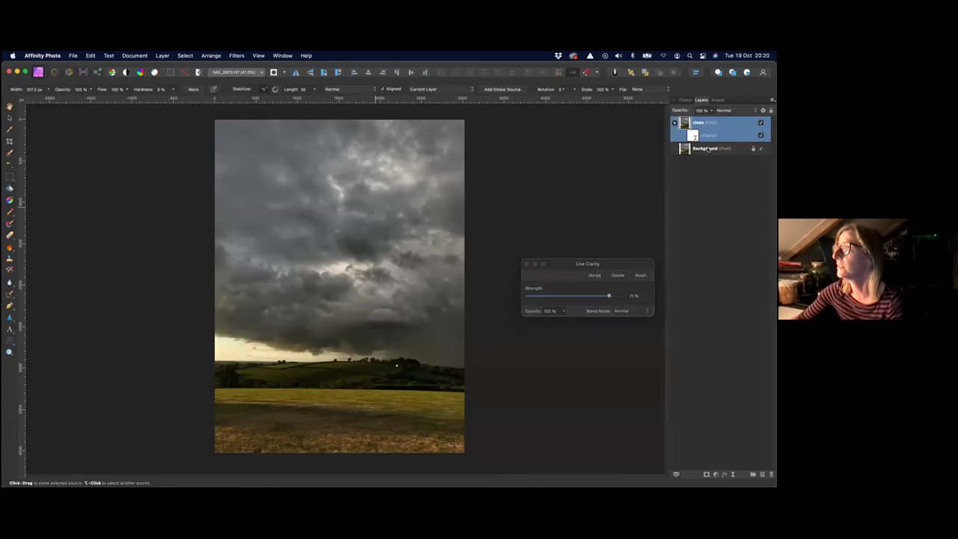
{"action": "key", "text": "s"}
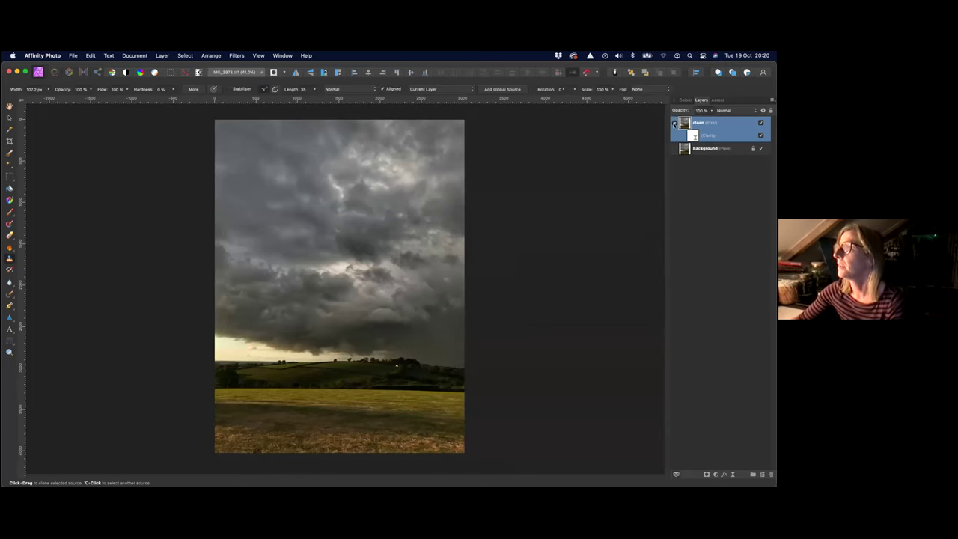
{"action": "left_click", "coordinate": [693, 135]}
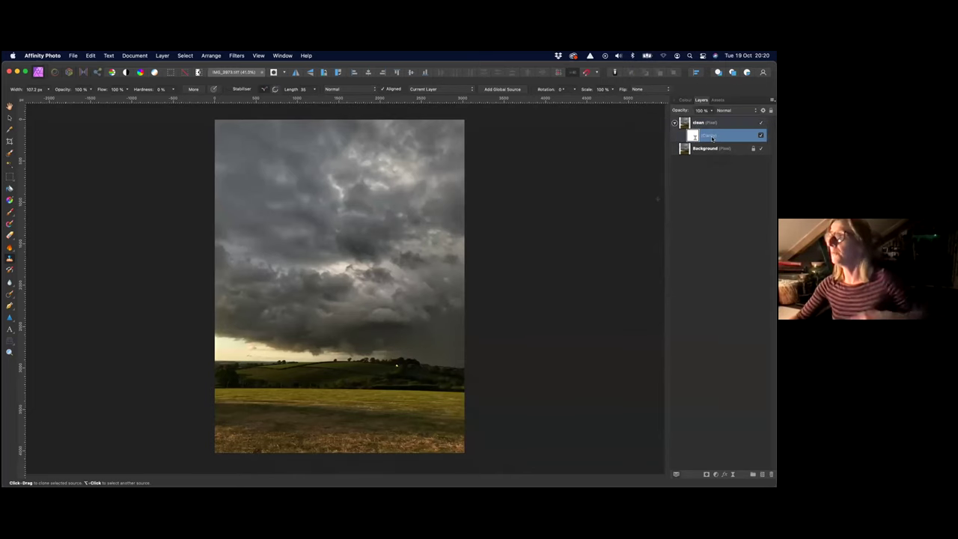
{"action": "key", "text": "super+e"}
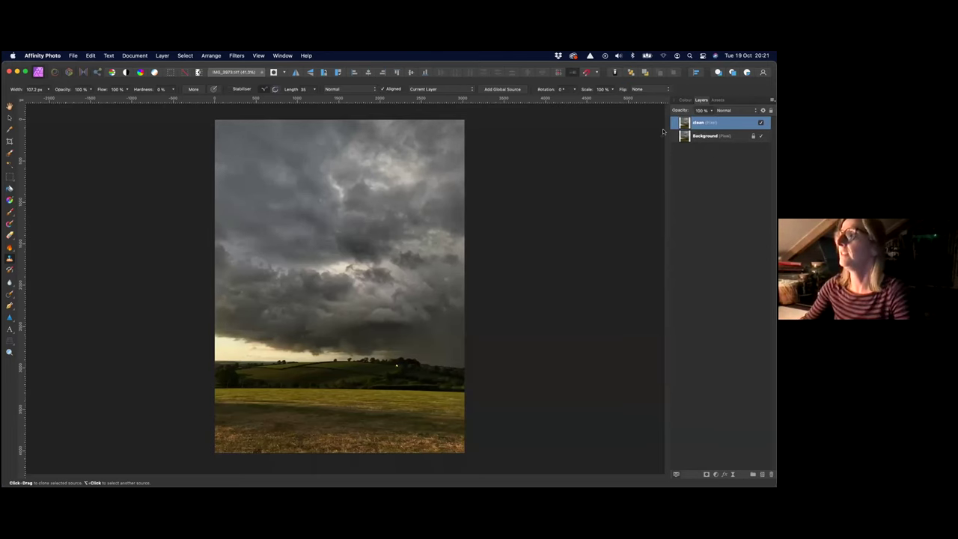
Step: Duplicate the clean layer and rename the copy 'clarity'
{"action": "key", "text": "super+j"}
{"action": "double_click", "coordinate": [700, 122]}
{"action": "type", "text": "clar"}
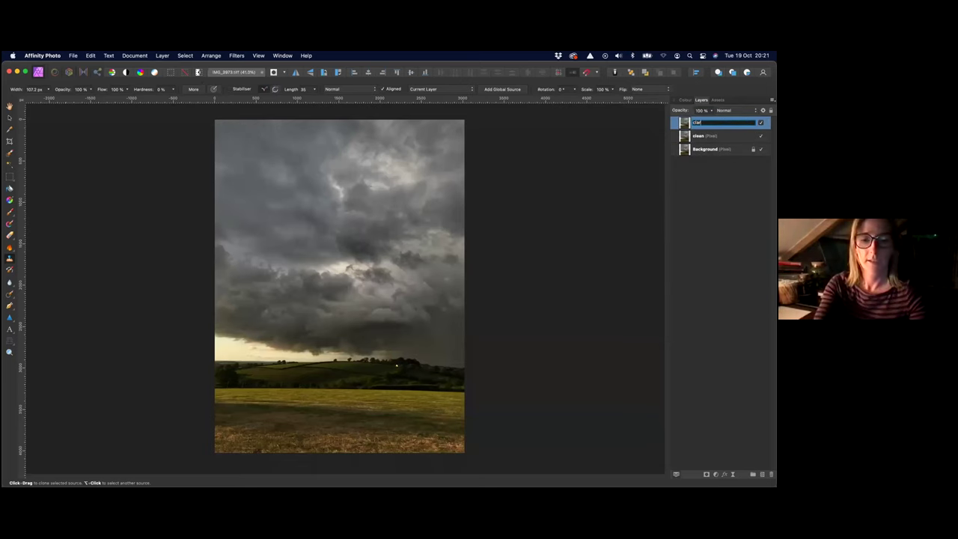
{"action": "type", "text": "ity"}
{"action": "key", "text": "Return"}
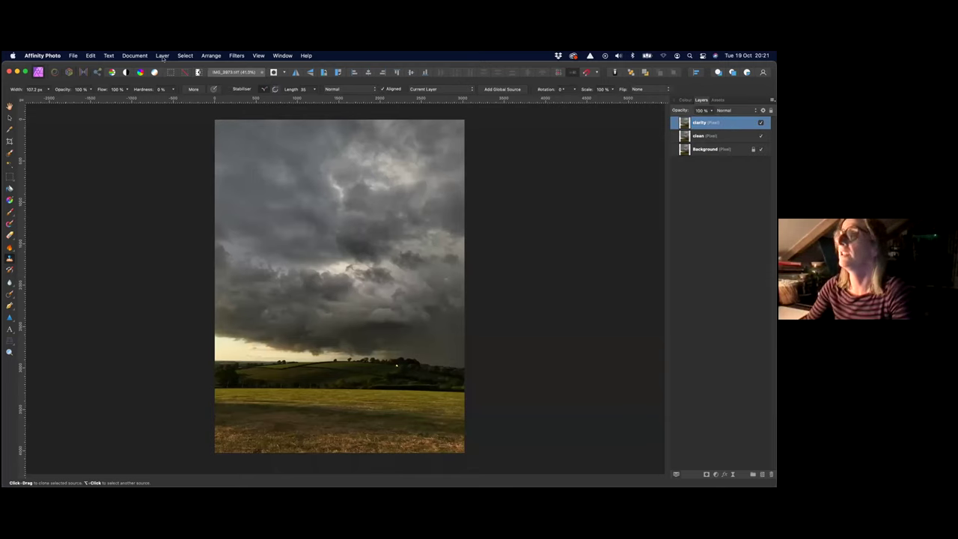
Step: Add a live Clarity filter to the clarity layer, raising then lowering its Strength on the clouds
{"action": "left_click", "coordinate": [235, 56]}
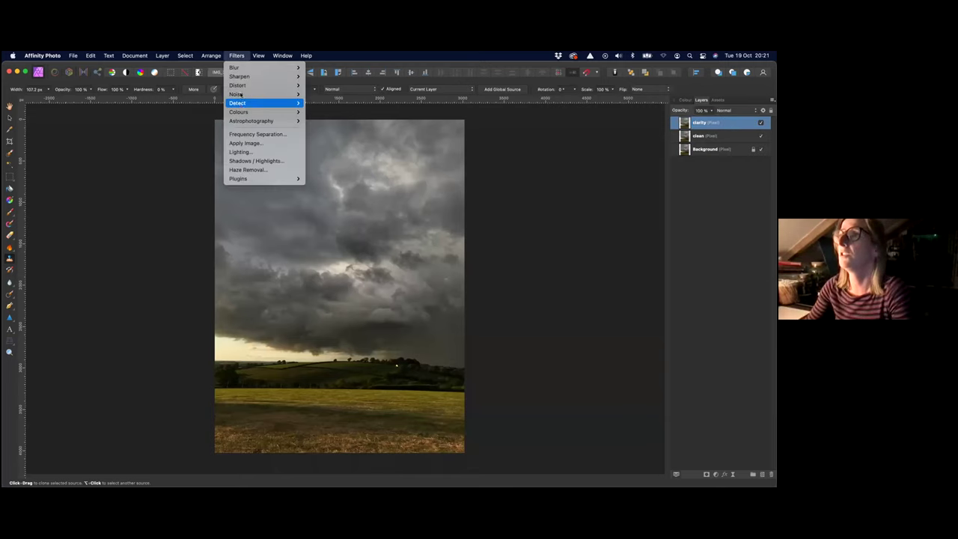
{"action": "mouse_move", "coordinate": [161, 55]}
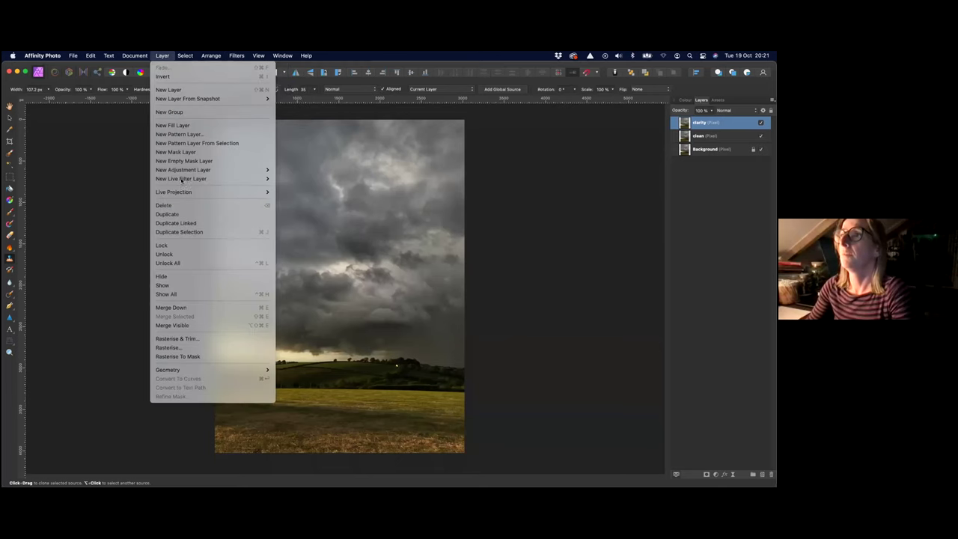
{"action": "mouse_move", "coordinate": [203, 180]}
{"action": "mouse_move", "coordinate": [315, 187]}
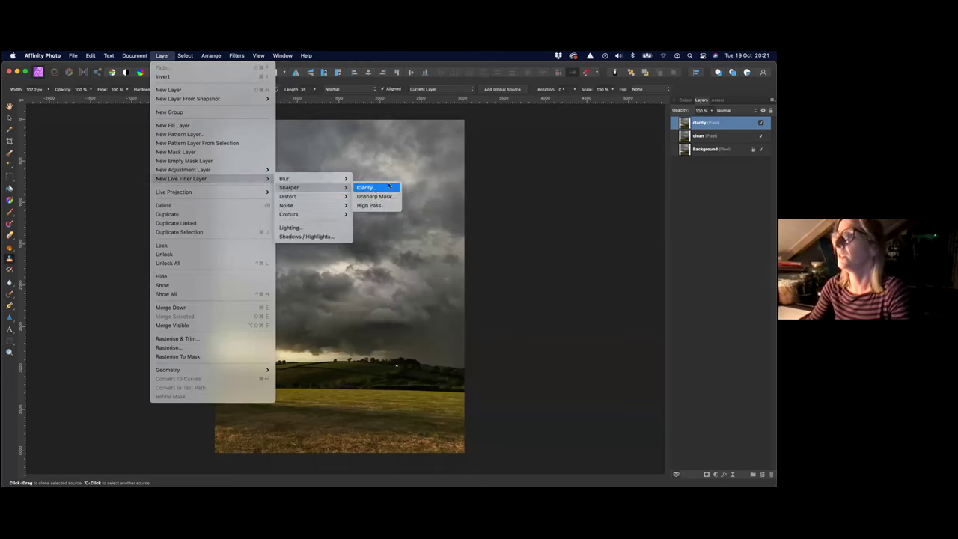
{"action": "left_click", "coordinate": [389, 185]}
{"action": "scroll", "coordinate": [620, 377], "scroll_direction": "up", "scroll_amount": 3}
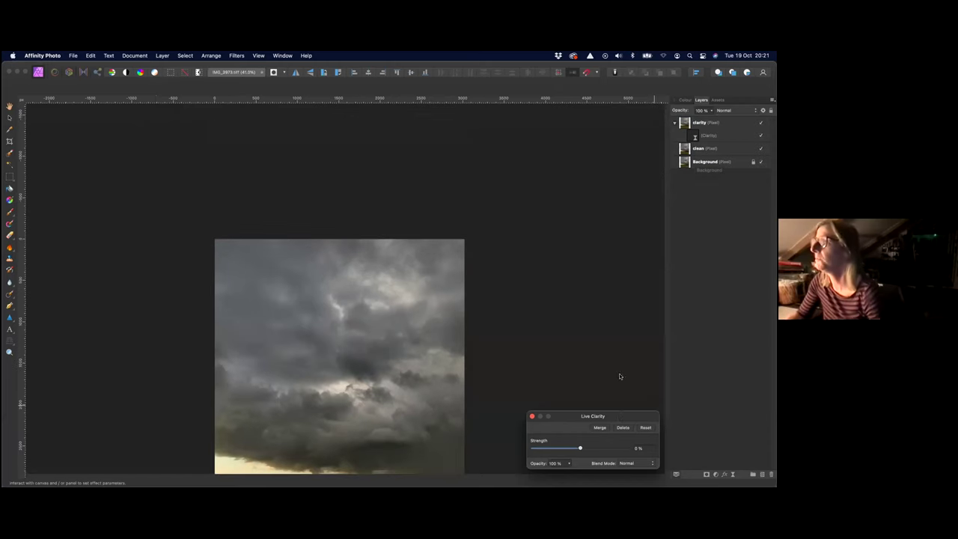
{"action": "left_click_drag", "start_coordinate": [592, 416], "coordinate": [565, 224]}
{"action": "scroll", "coordinate": [454, 397], "scroll_direction": "down", "scroll_amount": 5}
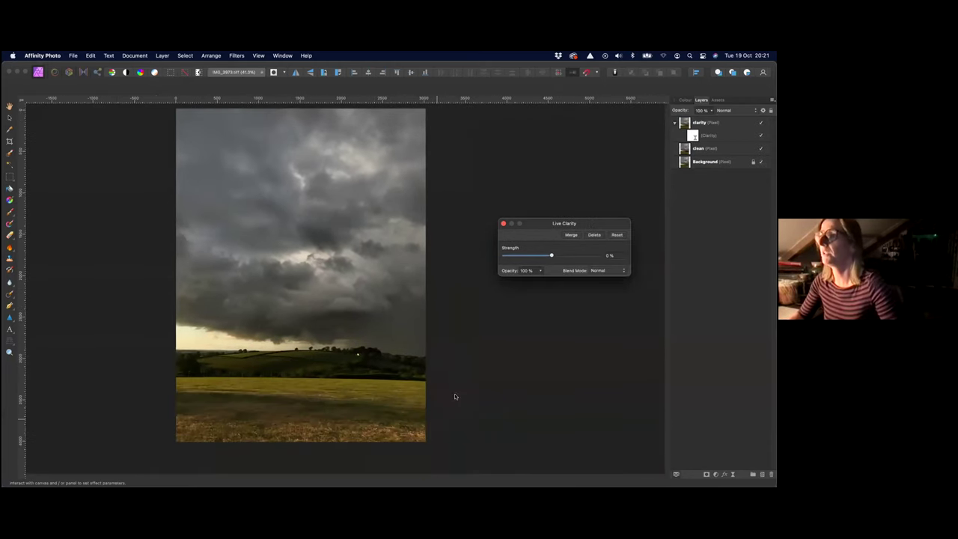
{"action": "scroll", "coordinate": [454, 396], "scroll_direction": "up", "scroll_amount": 1}
{"action": "left_click_drag", "start_coordinate": [551, 256], "coordinate": [608, 250]}
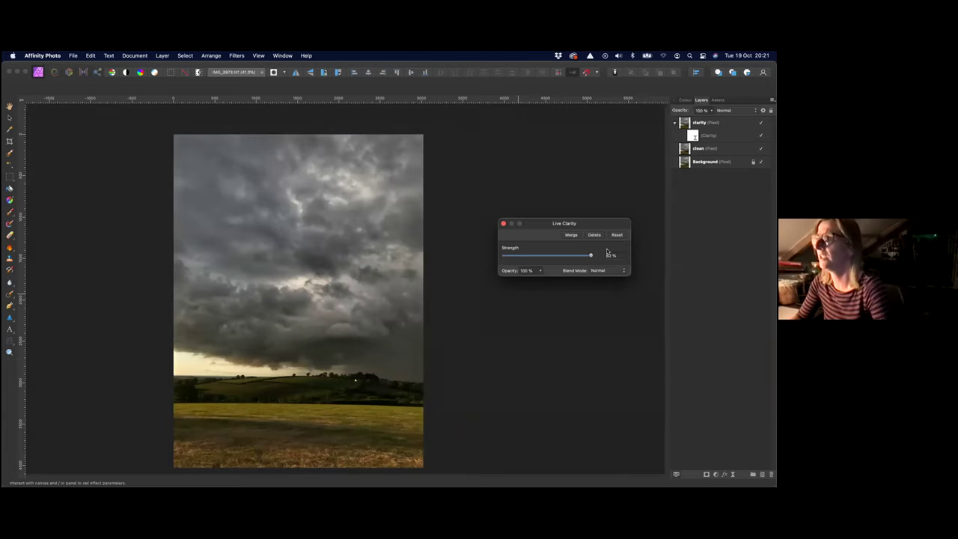
{"action": "left_click_drag", "start_coordinate": [597, 255], "coordinate": [568, 260]}
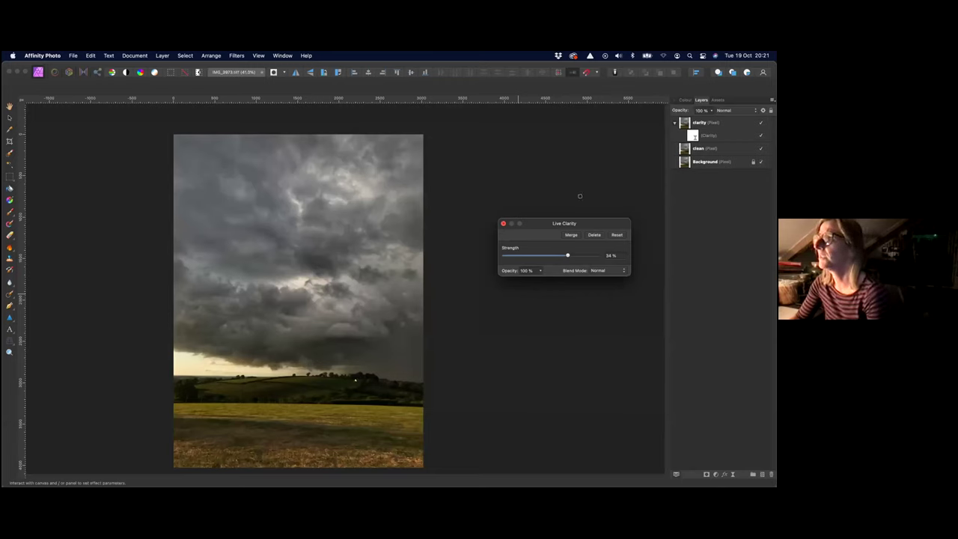
Step: Close the Live Clarity settings at 34% strength and expand, then collapse, the clarity layer
{"action": "key", "text": "s"}
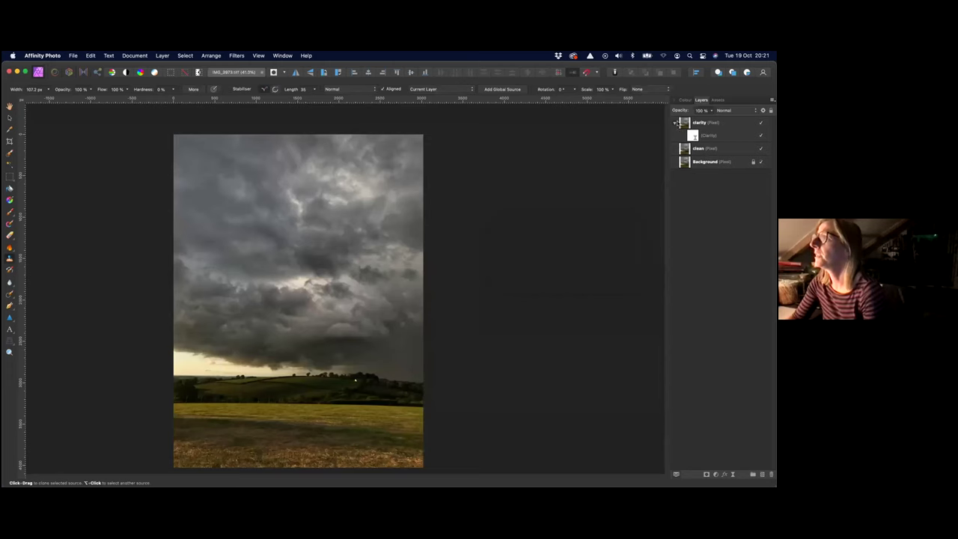
{"action": "left_click", "coordinate": [674, 122]}
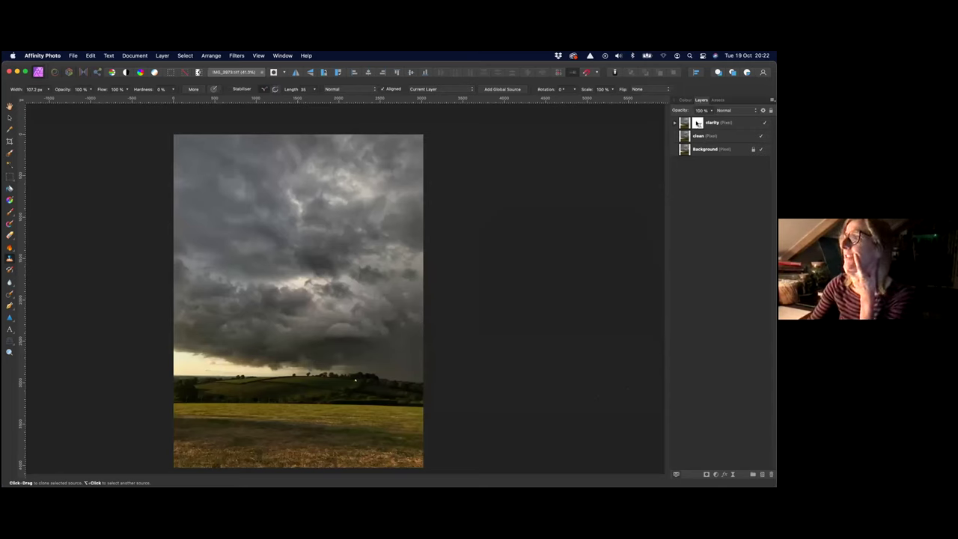
{"action": "left_click", "coordinate": [698, 123]}
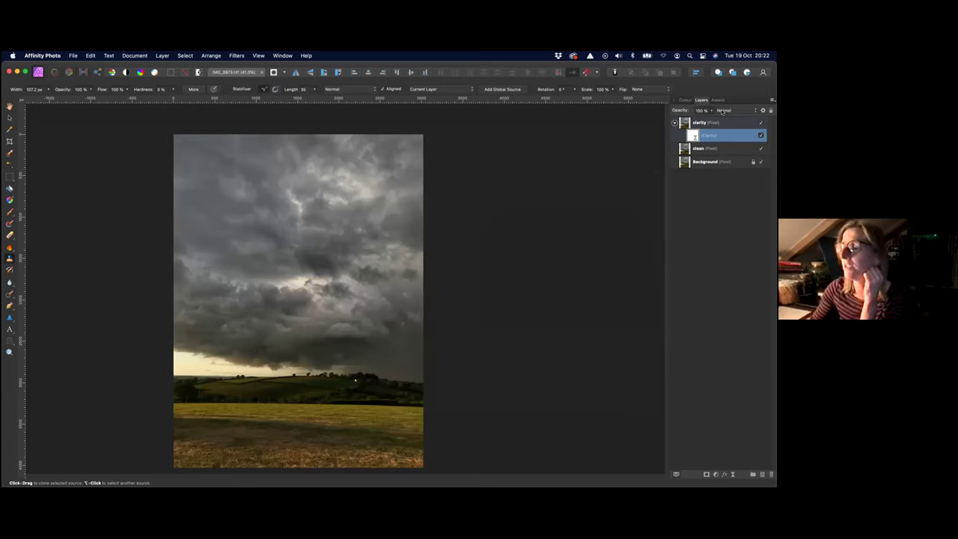
{"action": "left_click", "coordinate": [675, 123]}
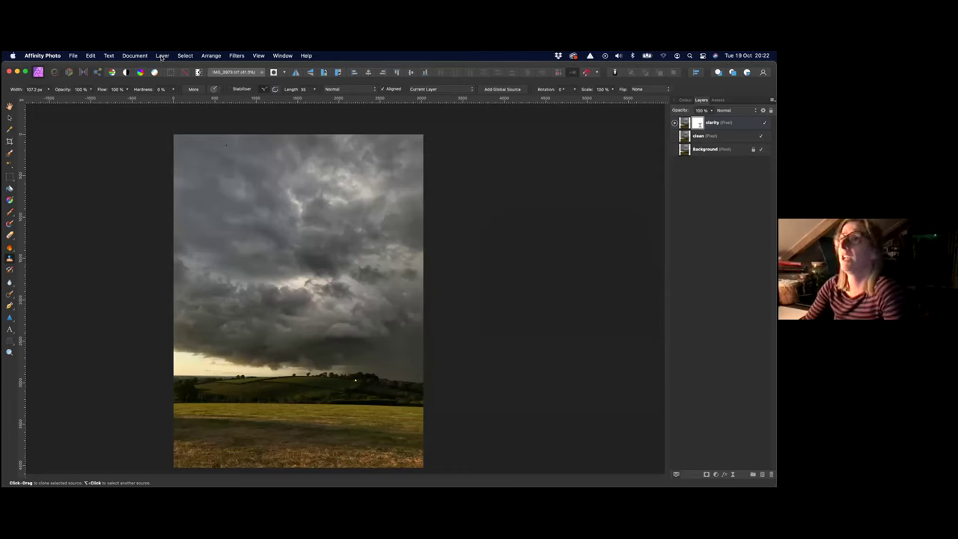
Step: Add a White Balance adjustment layer set to -24% white balance and -52% tint
{"action": "left_click", "coordinate": [163, 55]}
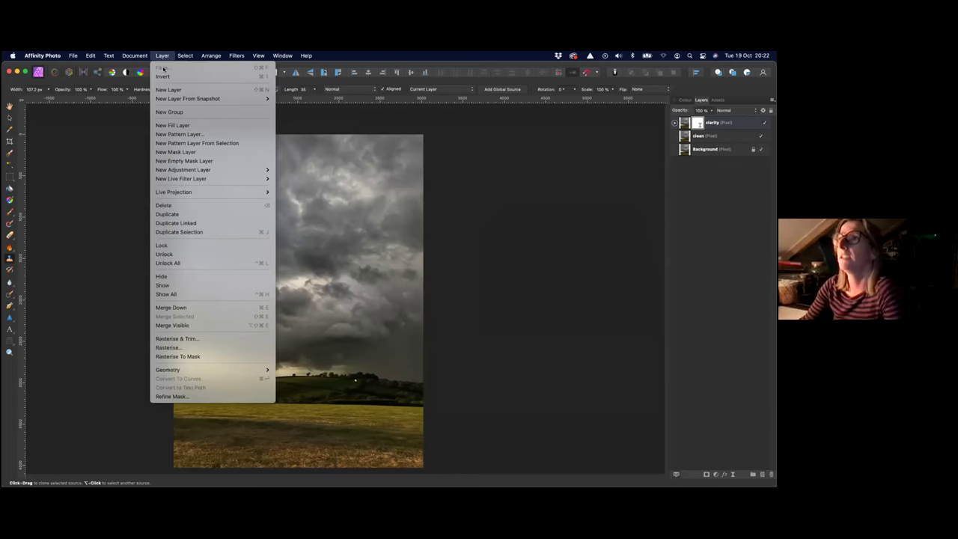
{"action": "mouse_move", "coordinate": [212, 171]}
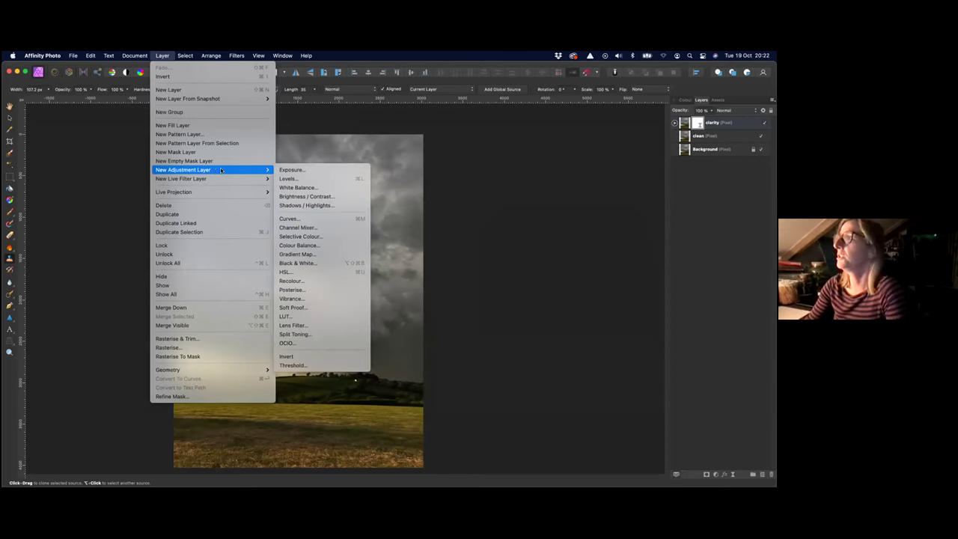
{"action": "left_click", "coordinate": [306, 187]}
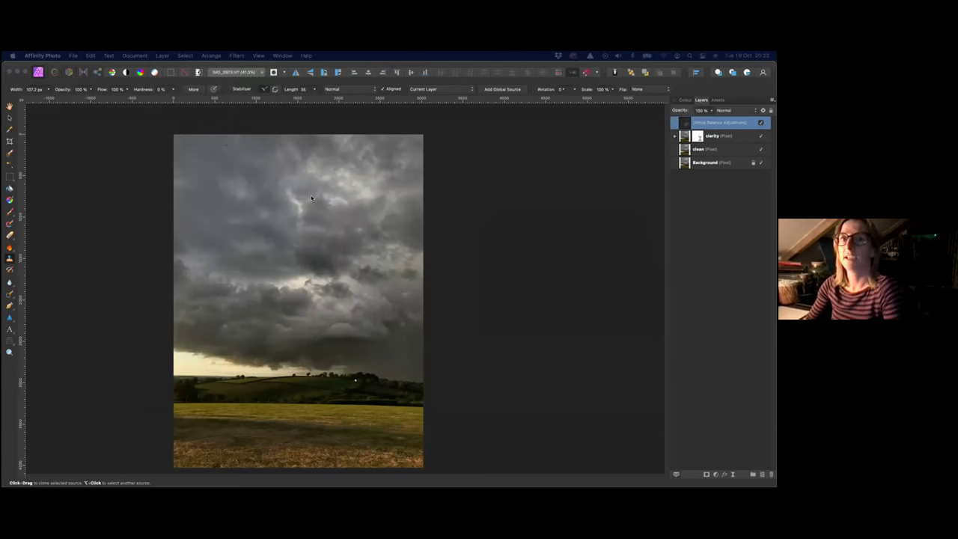
{"action": "left_click_drag", "start_coordinate": [149, 403], "coordinate": [569, 211]}
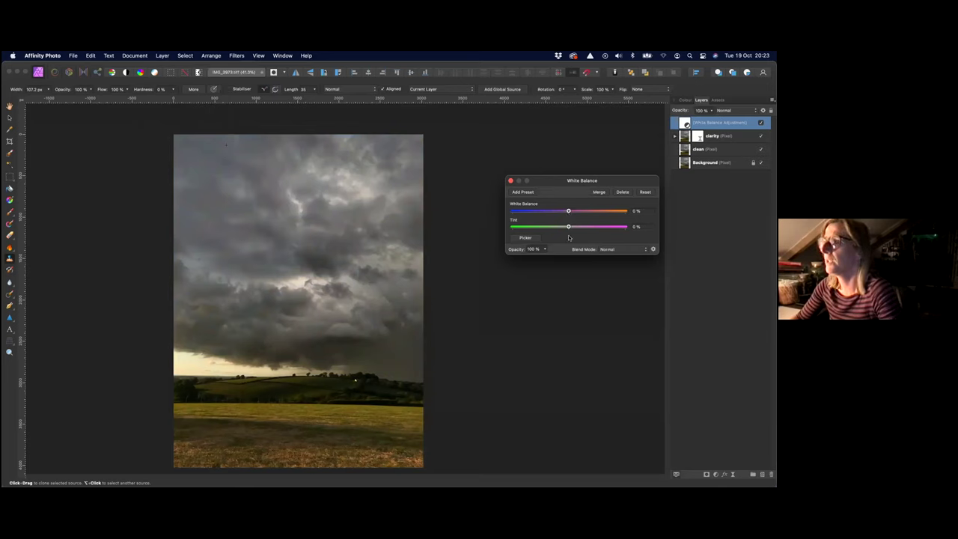
{"action": "left_click_drag", "start_coordinate": [568, 228], "coordinate": [555, 214]}
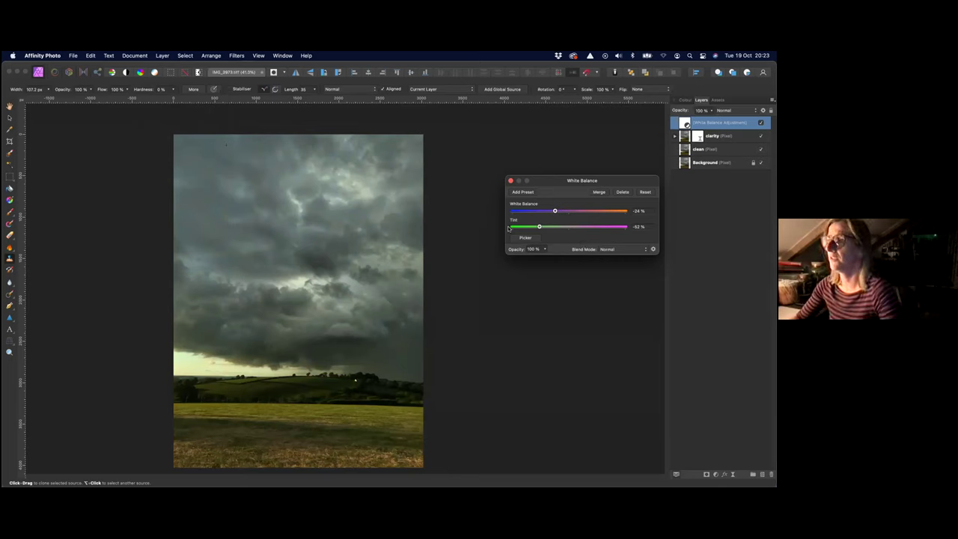
{"action": "left_click", "coordinate": [510, 181]}
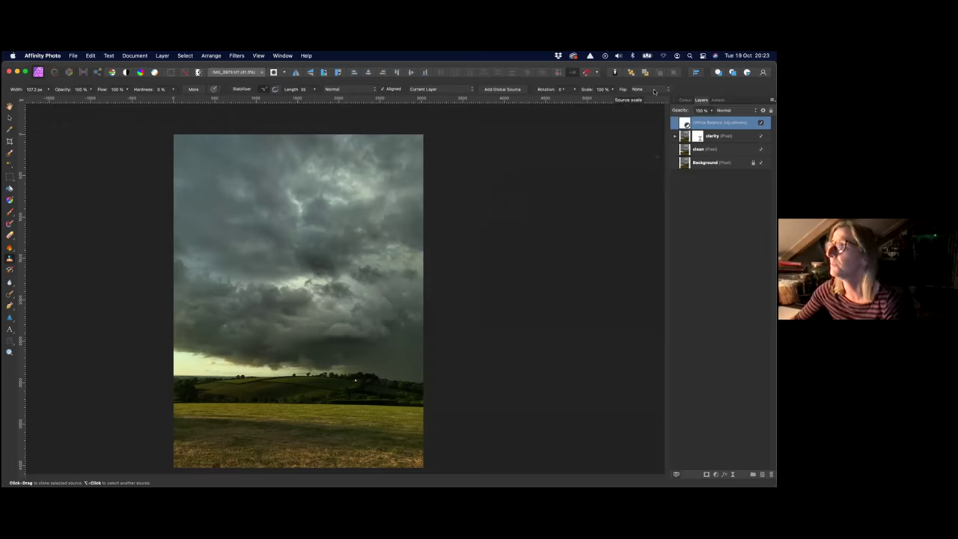
{"action": "left_click", "coordinate": [683, 101]}
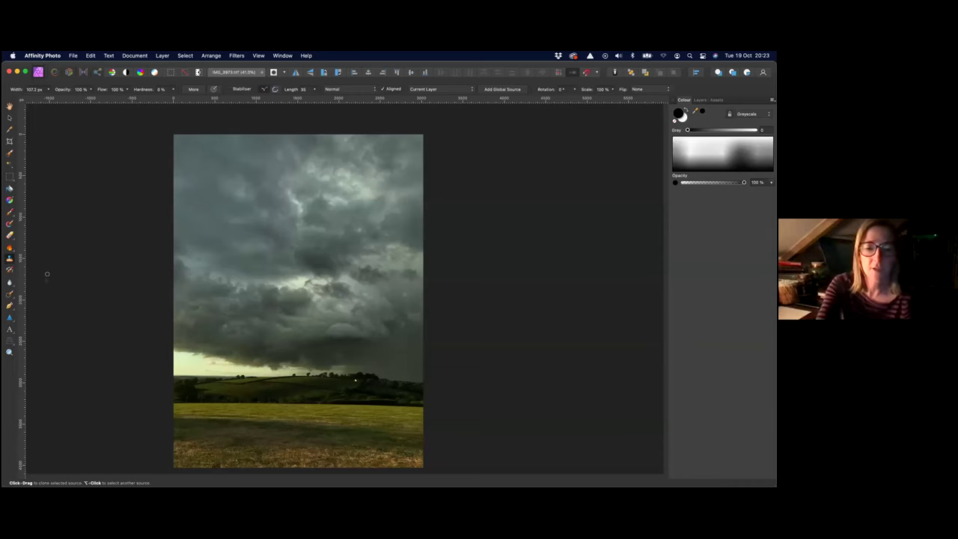
Step: Switch to the Paint Brush enlarged to 713.4 px and return to the Layers panel
{"action": "key", "text": "b"}
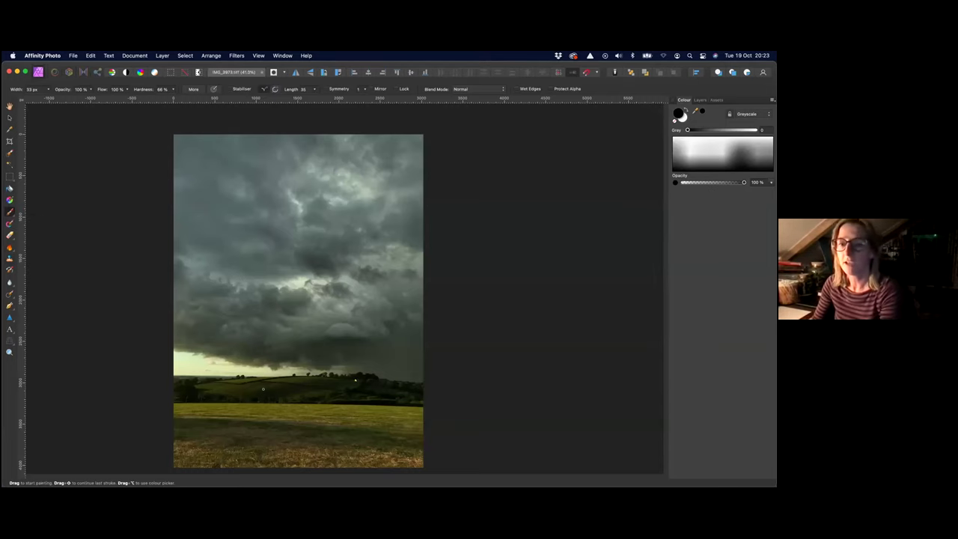
{"action": "key", "text": "bracketright"}
{"action": "key", "text": "bracketright"}
{"action": "key", "text": "bracketright"}
{"action": "key", "text": "bracketright"}
{"action": "key", "text": "bracketright"}
{"action": "key", "text": "bracketright"}
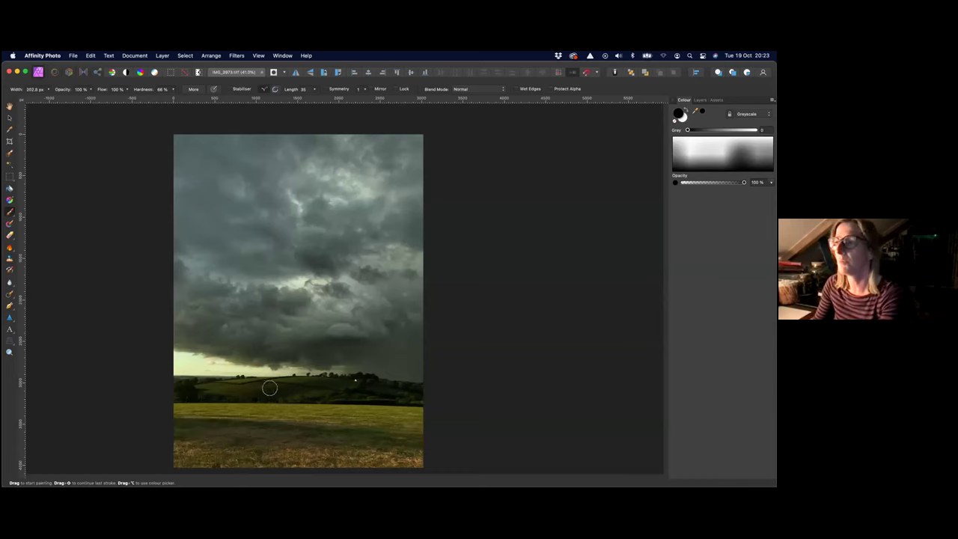
{"action": "key", "text": "bracketright"}
{"action": "key", "text": "bracketright"}
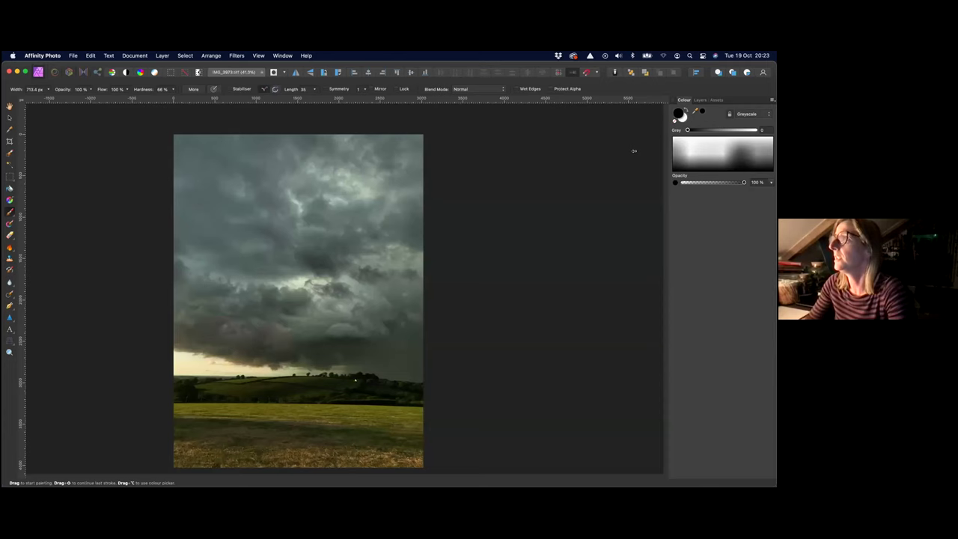
{"action": "left_click", "coordinate": [701, 100]}
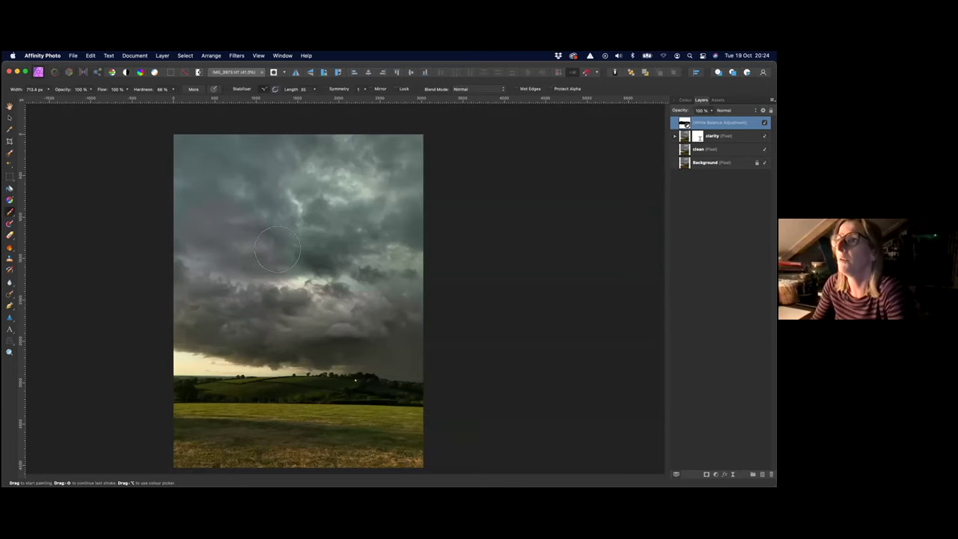
Step: Paint black over the clouds and along the cloud base on the White Balance mask
{"action": "mouse_move", "coordinate": [318, 283]}
{"action": "left_mouse_down"}
{"action": "mouse_move", "coordinate": [367, 322]}
{"action": "mouse_move", "coordinate": [427, 332]}
{"action": "left_mouse_up"}
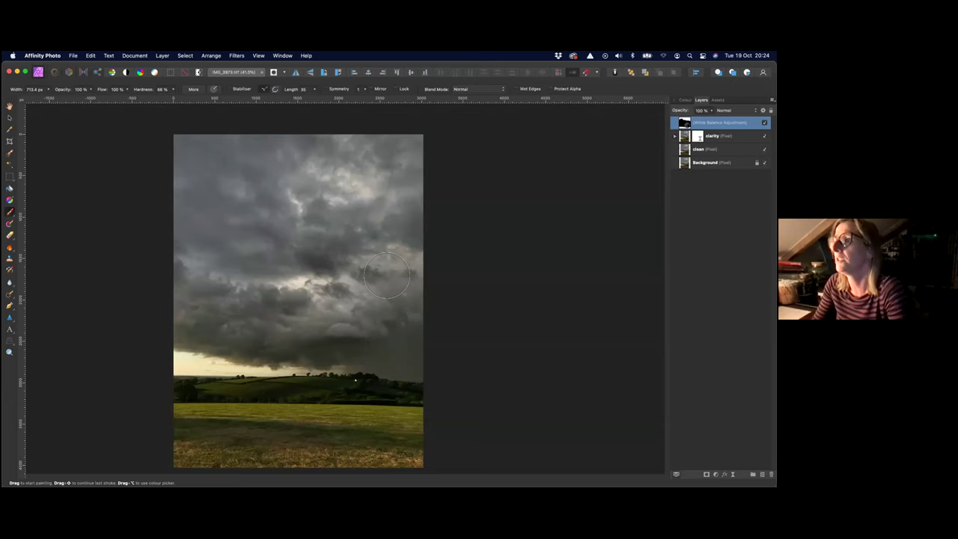
{"action": "left_click_drag", "start_coordinate": [410, 353], "coordinate": [189, 354]}
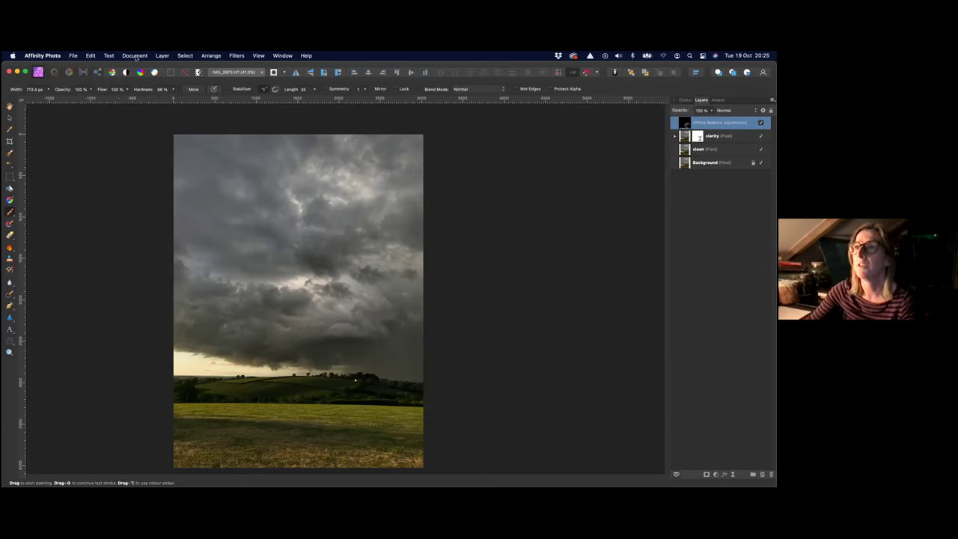
Step: Browse the Document, Layer and View menus without changes, then switch to Adobe Bridge
{"action": "left_click", "coordinate": [137, 57]}
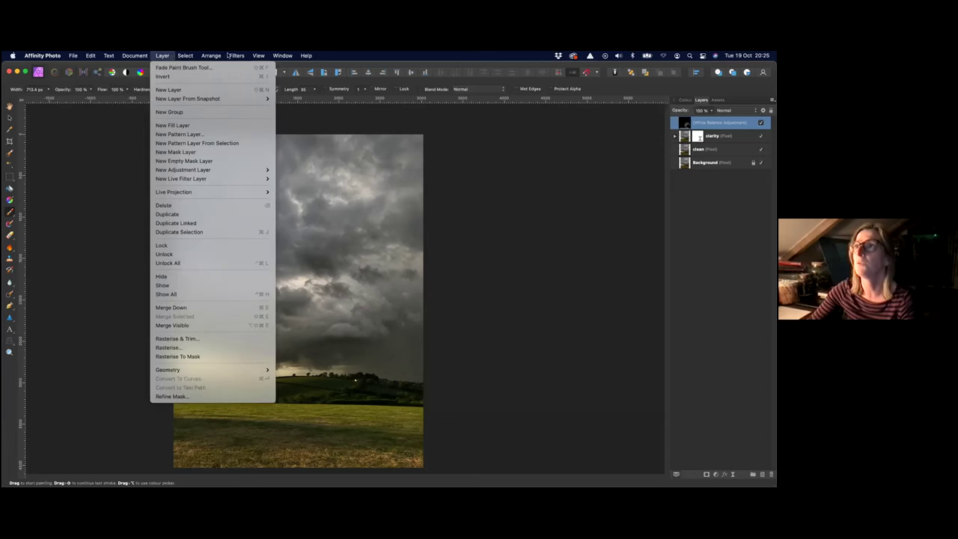
{"action": "mouse_move", "coordinate": [270, 55]}
{"action": "mouse_move", "coordinate": [45, 57]}
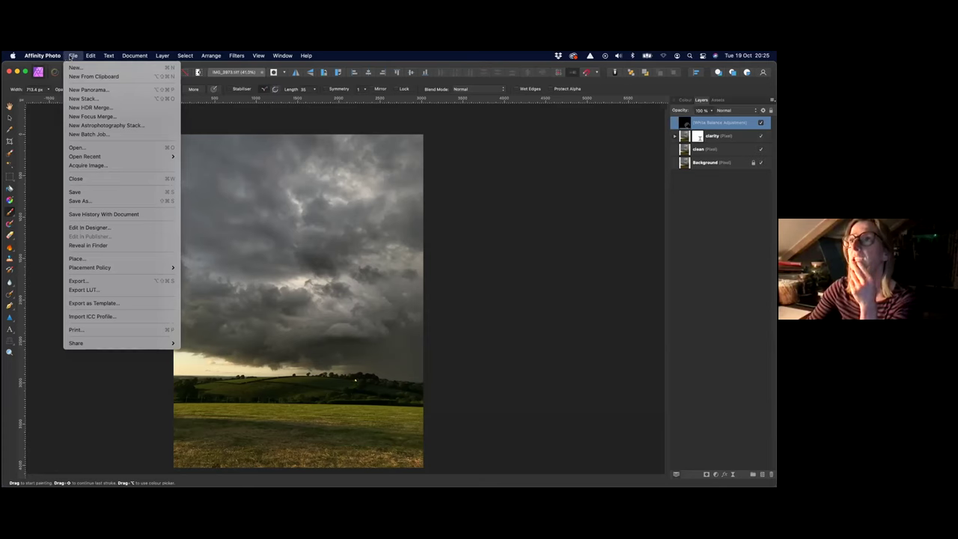
{"action": "mouse_move", "coordinate": [122, 57]}
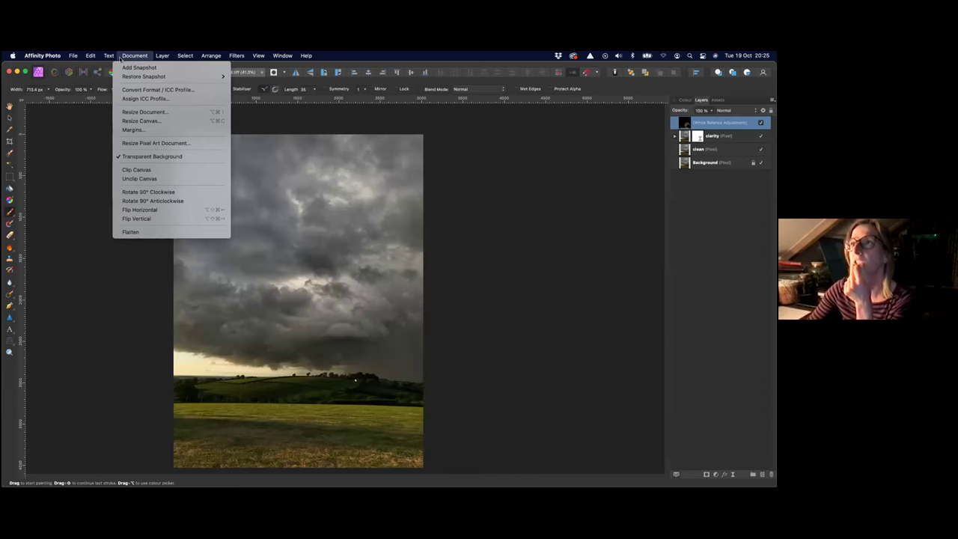
{"action": "mouse_move", "coordinate": [161, 57]}
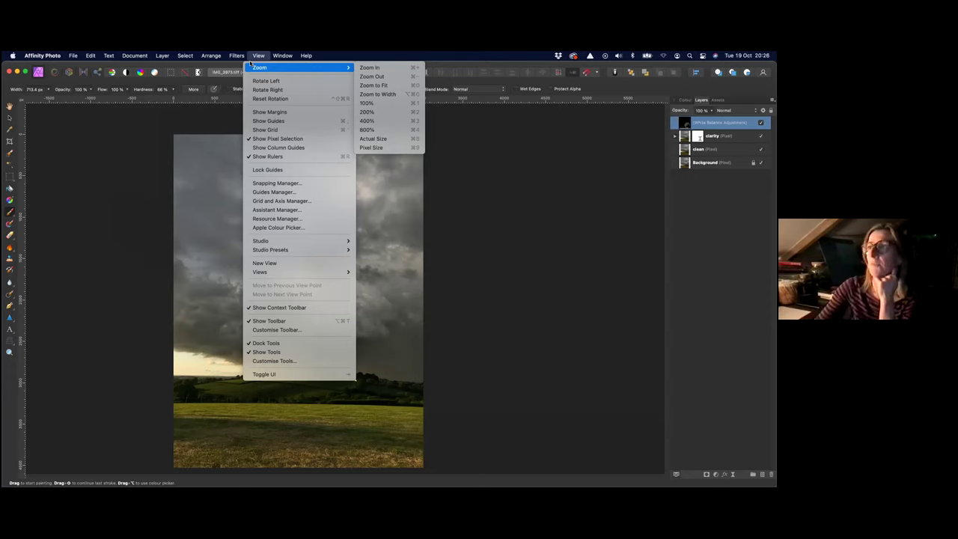
{"action": "left_click", "coordinate": [458, 65]}
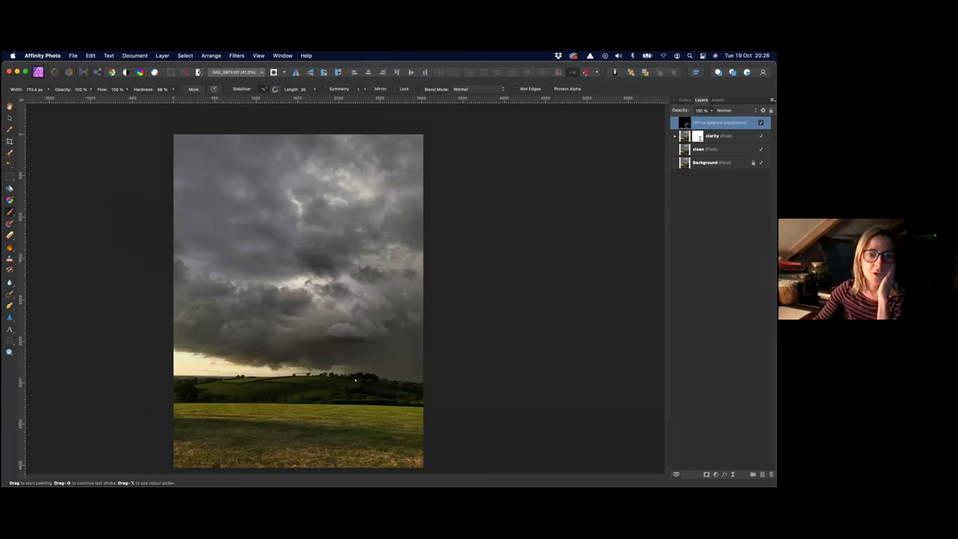
{"action": "key", "text": "super+Tab"}
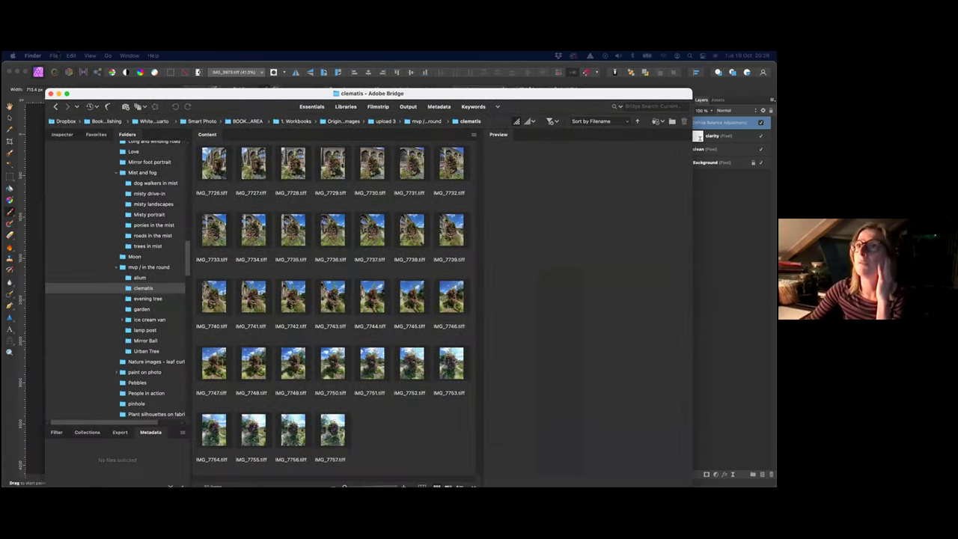
Step: Browse Bridge's File Type Association, Interface and General preferences, confirm with OK, and minimize Bridge
{"action": "left_click", "coordinate": [49, 55]}
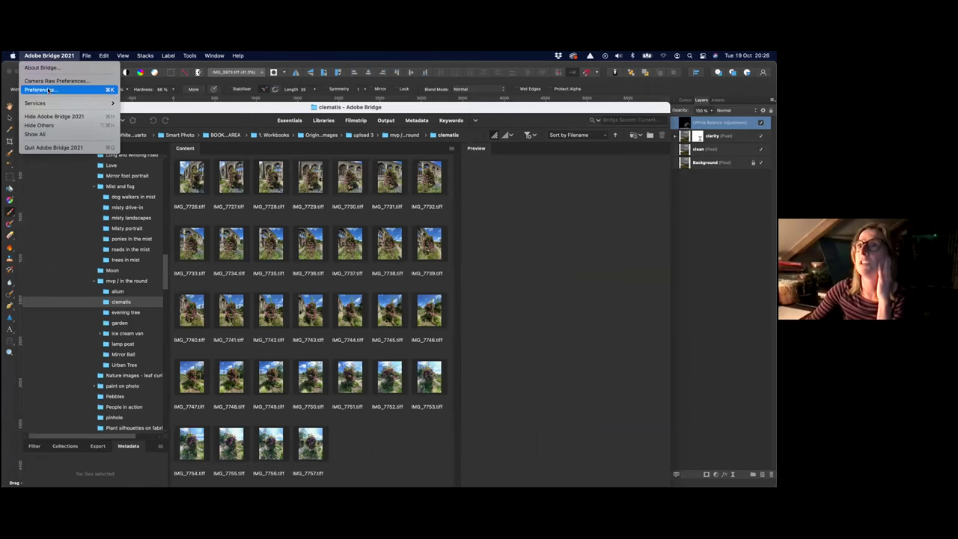
{"action": "left_click", "coordinate": [41, 89]}
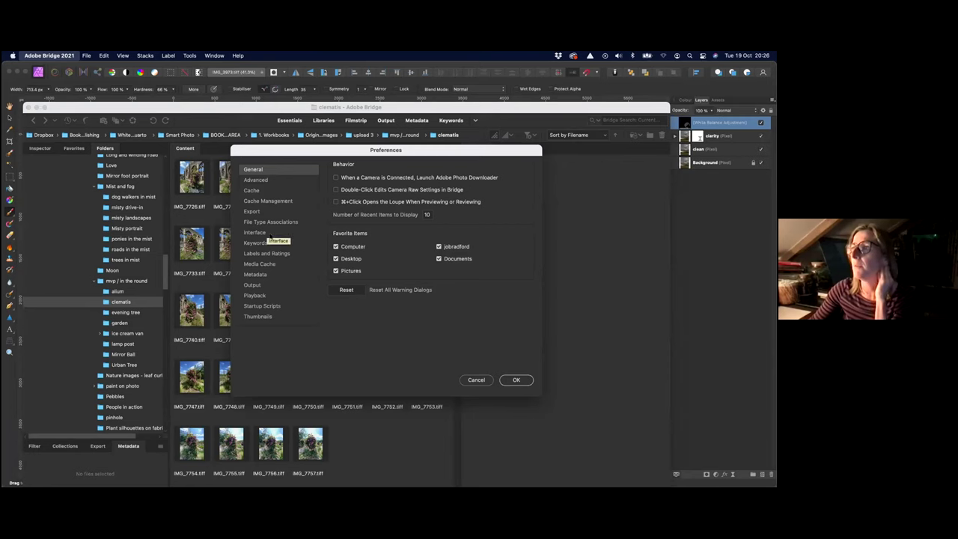
{"action": "left_click", "coordinate": [279, 224]}
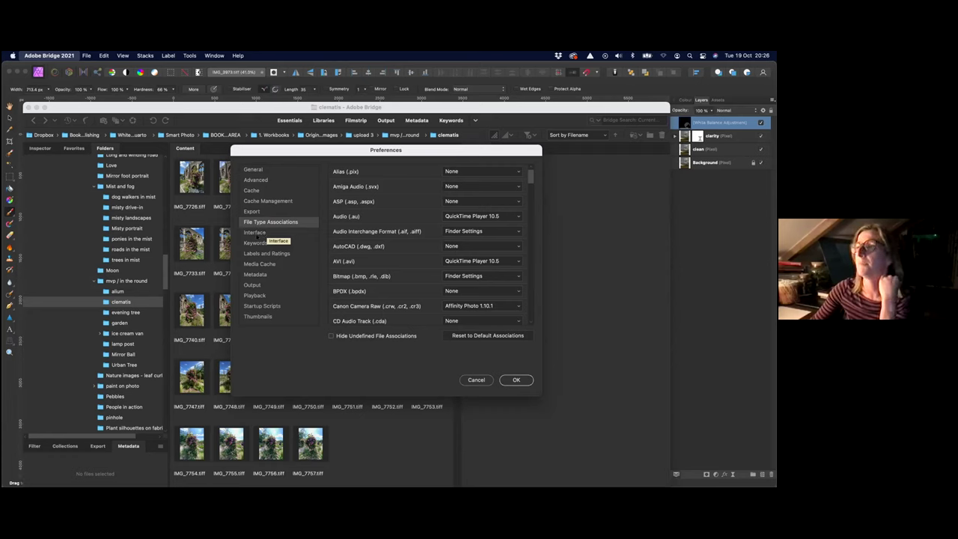
{"action": "left_click", "coordinate": [256, 233]}
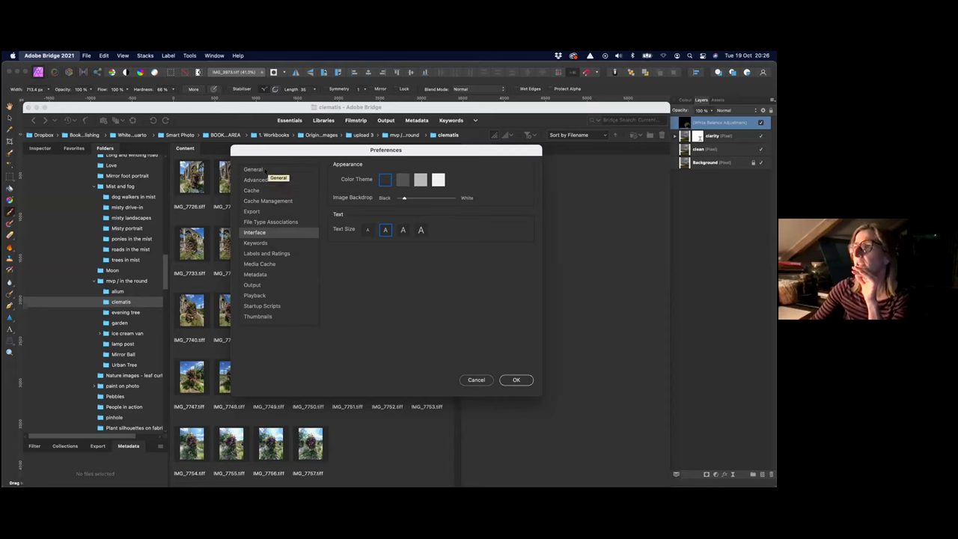
{"action": "left_click", "coordinate": [266, 171]}
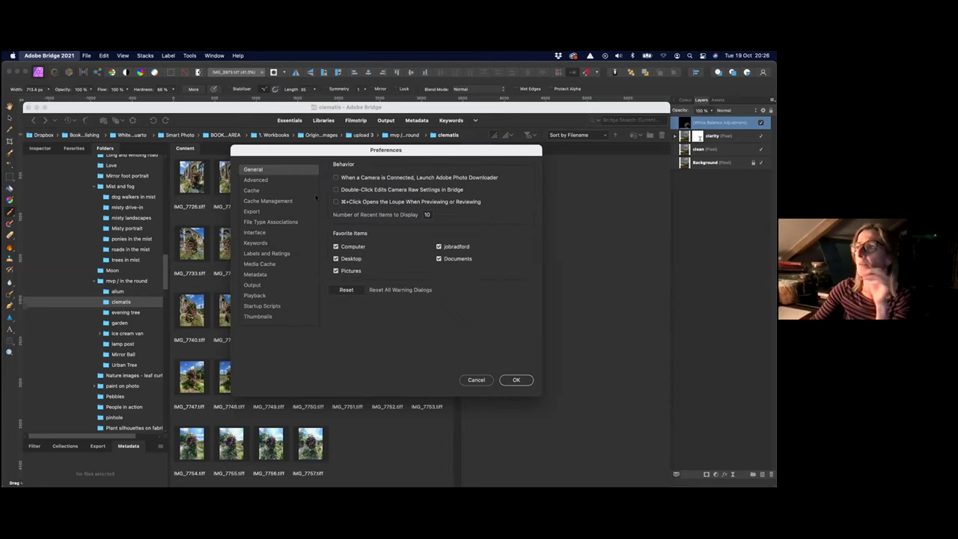
{"action": "left_click", "coordinate": [516, 379]}
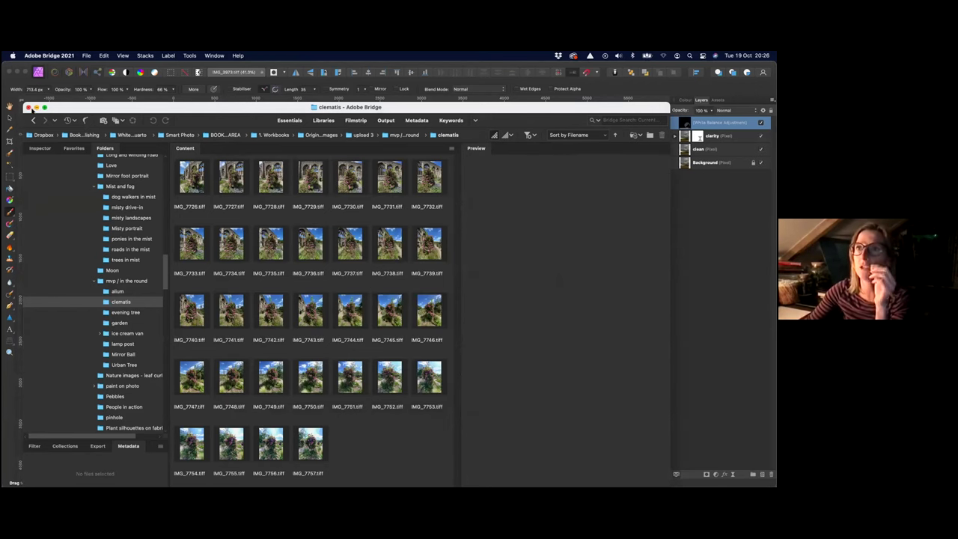
{"action": "left_click", "coordinate": [36, 108]}
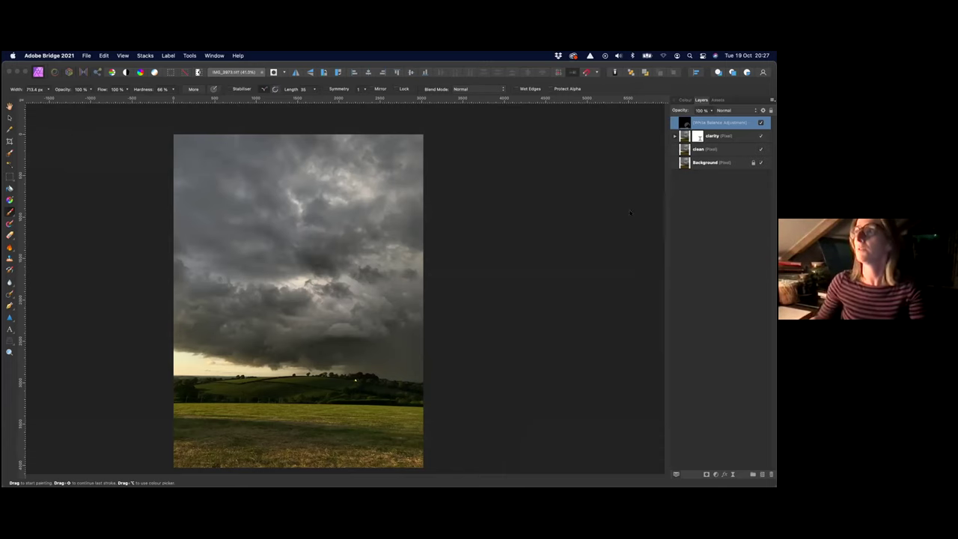
Step: Delete the stray pixel, White Balance and clarity layers, keeping clean and Background
{"action": "left_click", "coordinate": [533, 314]}
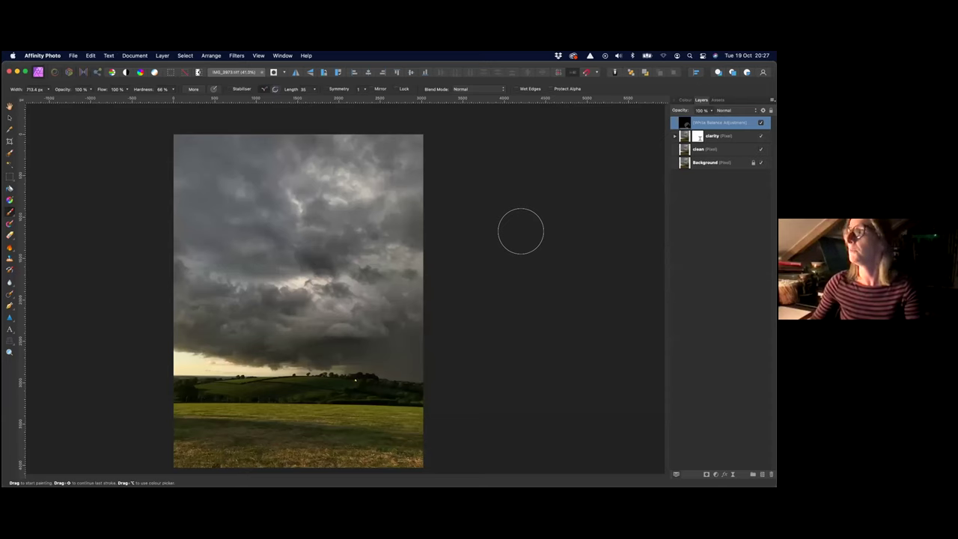
{"action": "key", "text": "super+shift+n"}
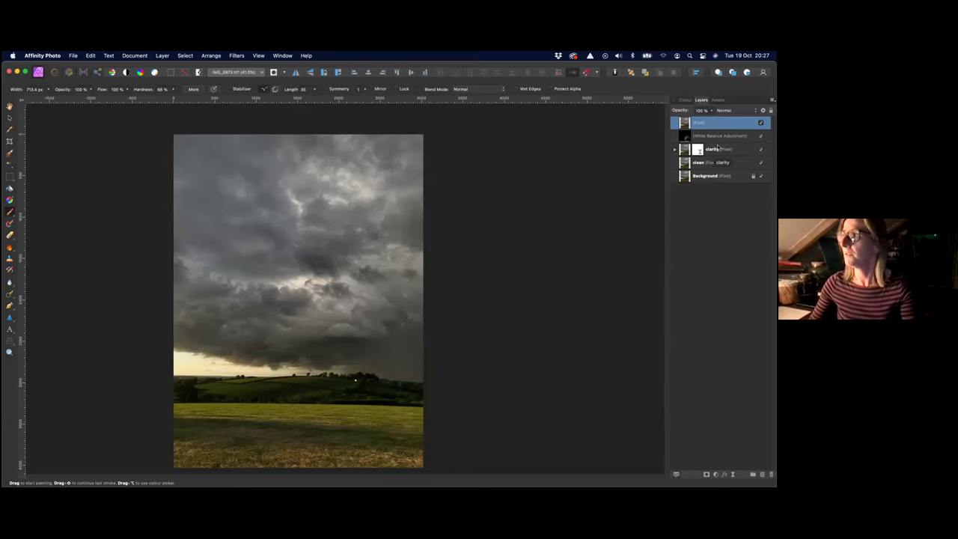
{"action": "left_click", "coordinate": [726, 150], "text": "shift"}
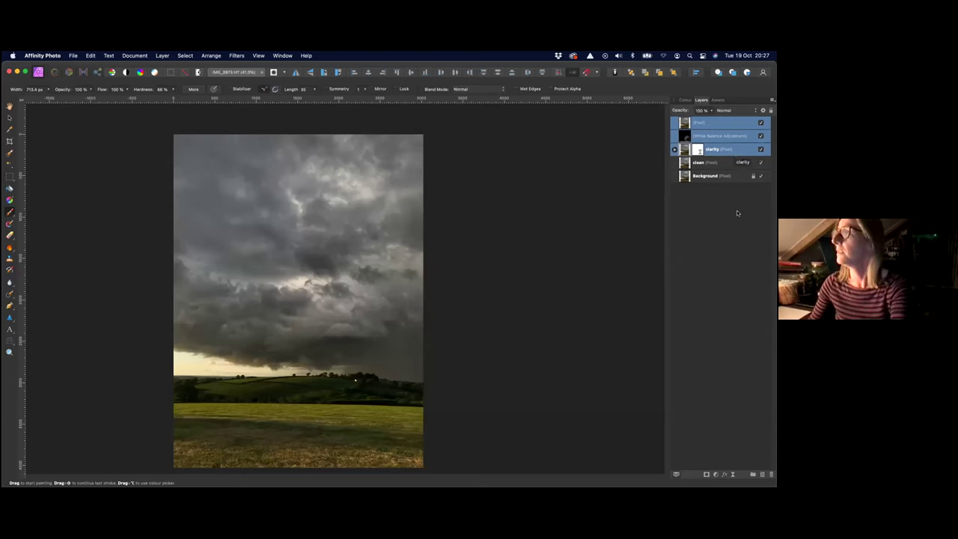
{"action": "left_click", "coordinate": [771, 474]}
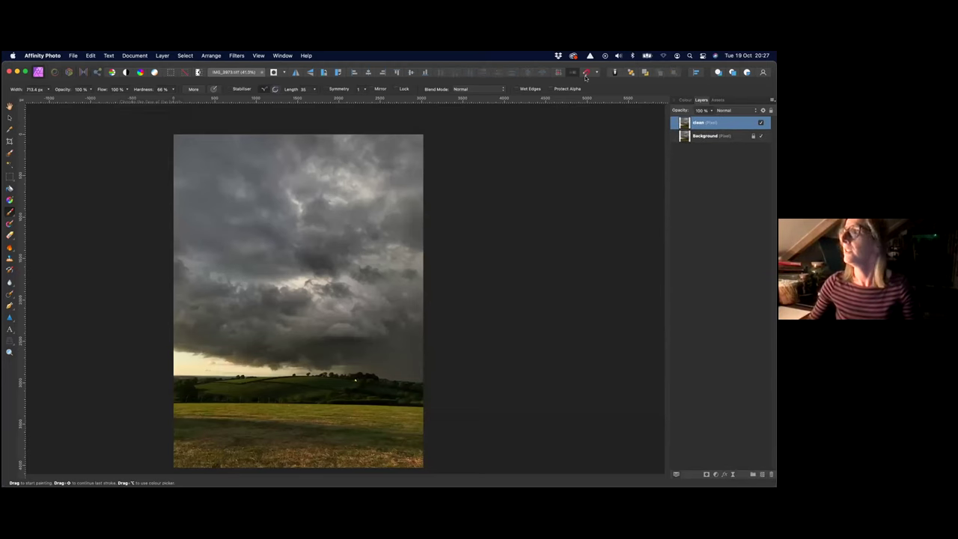
Step: Add a new pixel layer named 'develop' above clean and open it in the Develop Persona
{"action": "key", "text": "super+shift+n"}
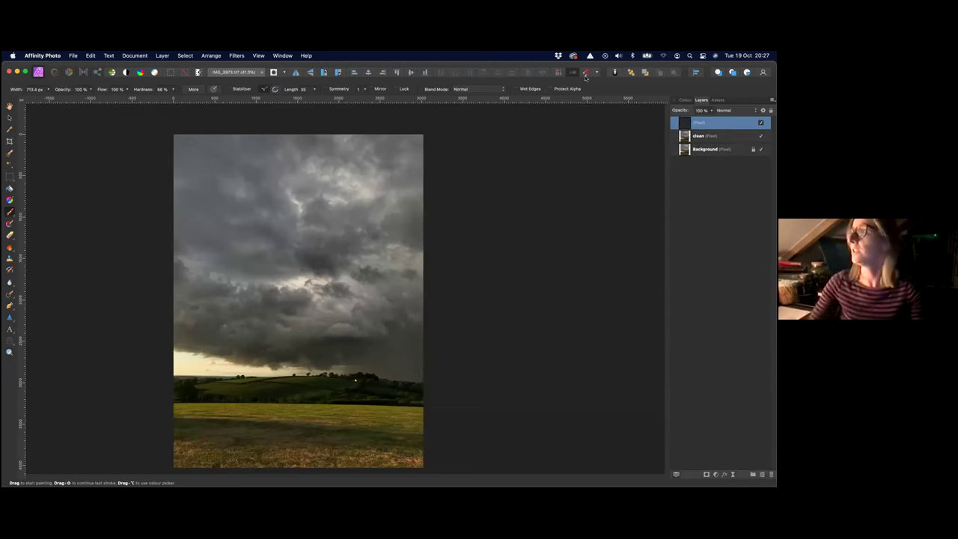
{"action": "double_click", "coordinate": [698, 123]}
{"action": "type", "text": "develop"}
{"action": "key", "text": "Return"}
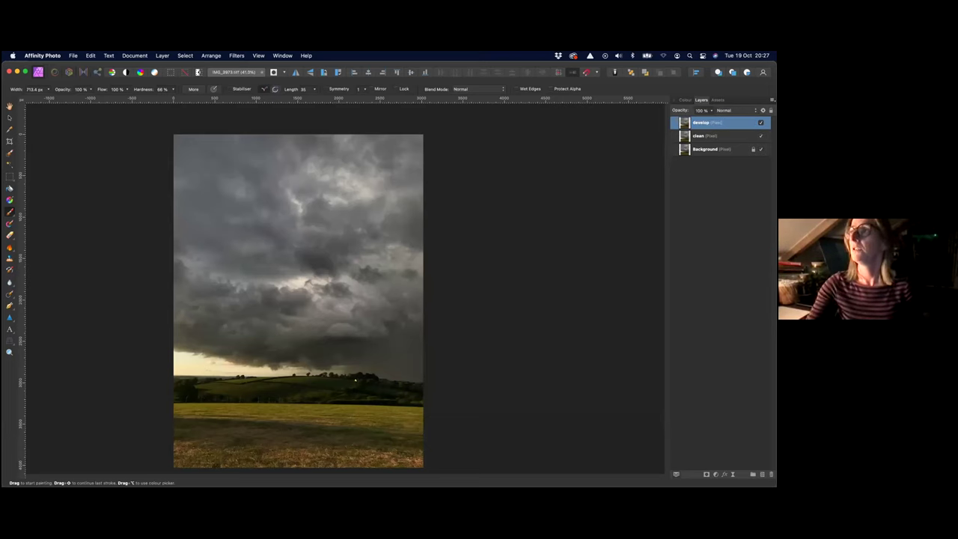
{"action": "left_click", "coordinate": [69, 72]}
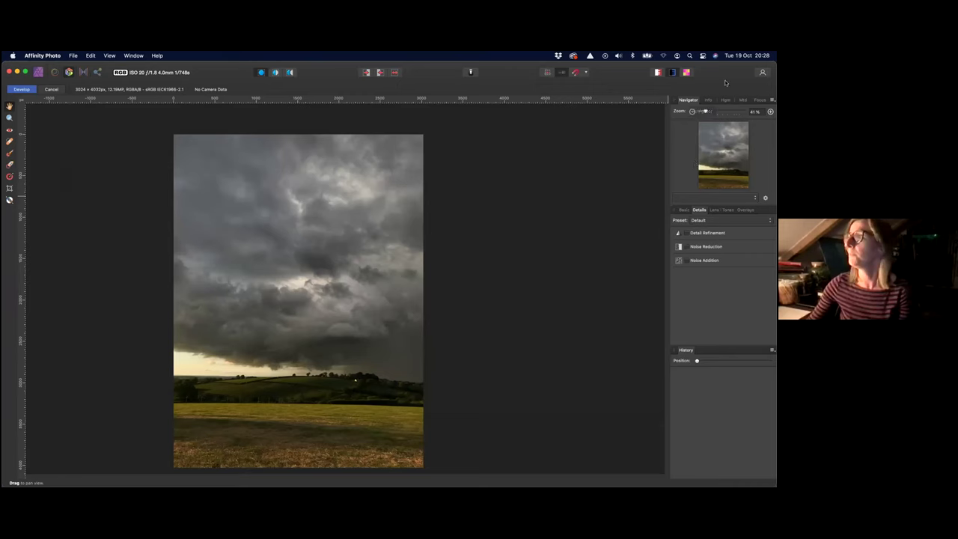
Step: On the Basic tab, brighten the exposure slightly and raise contrast to 32%
{"action": "left_click", "coordinate": [684, 210]}
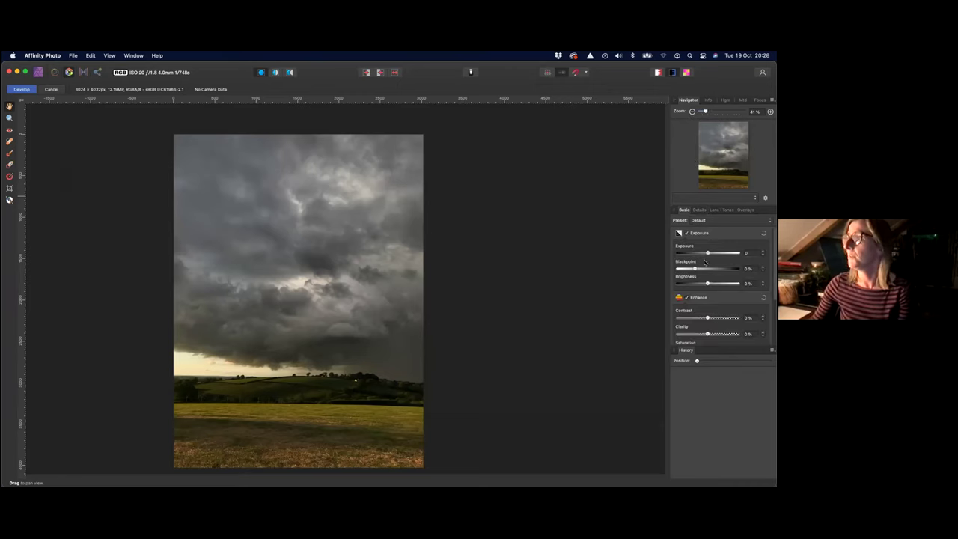
{"action": "left_click_drag", "start_coordinate": [709, 252], "coordinate": [712, 284]}
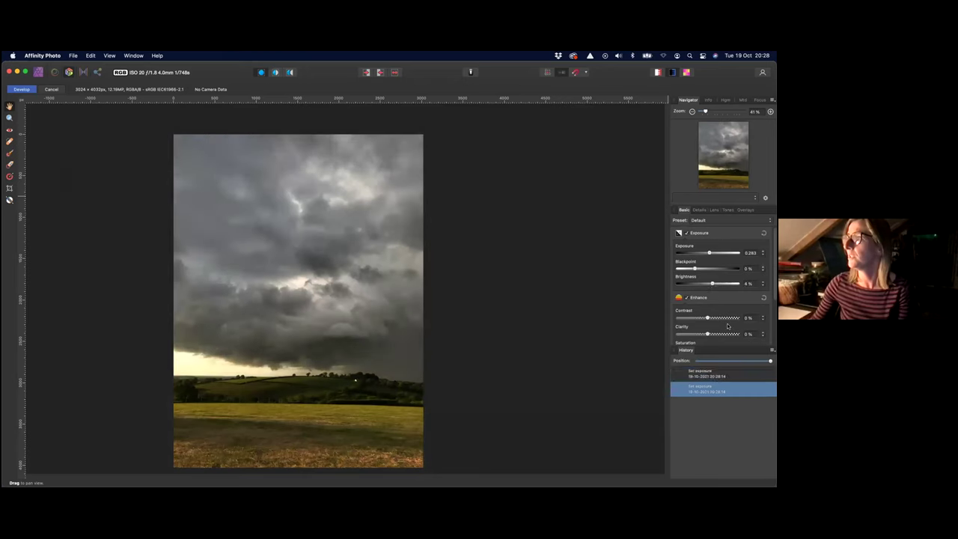
{"action": "mouse_move", "coordinate": [706, 318]}
{"action": "left_mouse_down"}
{"action": "mouse_move", "coordinate": [729, 318]}
{"action": "mouse_move", "coordinate": [699, 334]}
{"action": "left_mouse_up"}
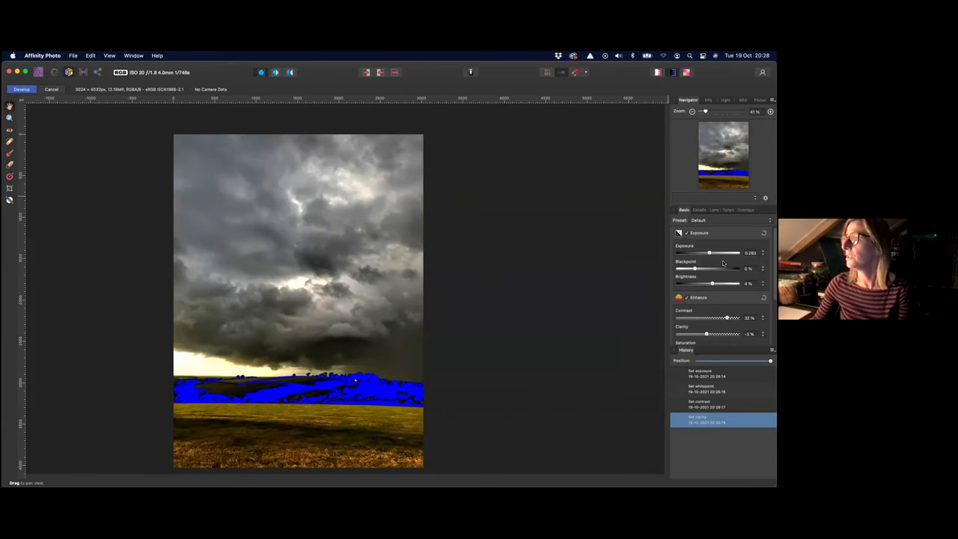
Step: Check the EXIF metadata, then leave and reopen the Develop Persona to reset the settings
{"action": "left_click", "coordinate": [709, 99]}
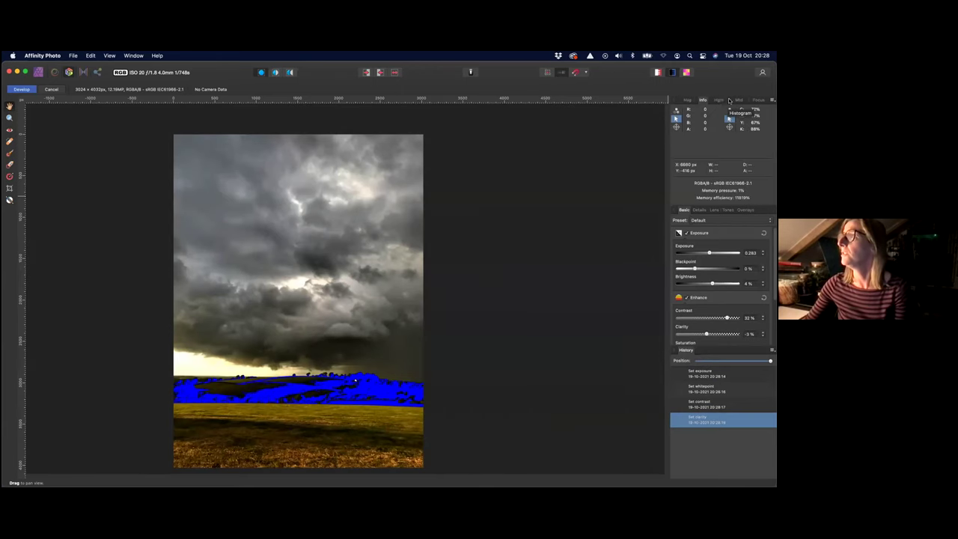
{"action": "left_click", "coordinate": [738, 100]}
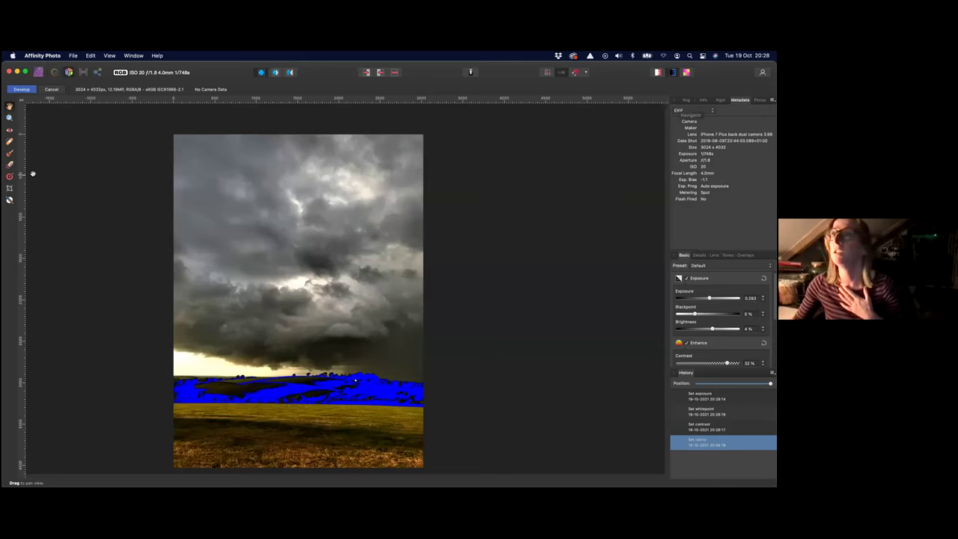
{"action": "left_click", "coordinate": [21, 89]}
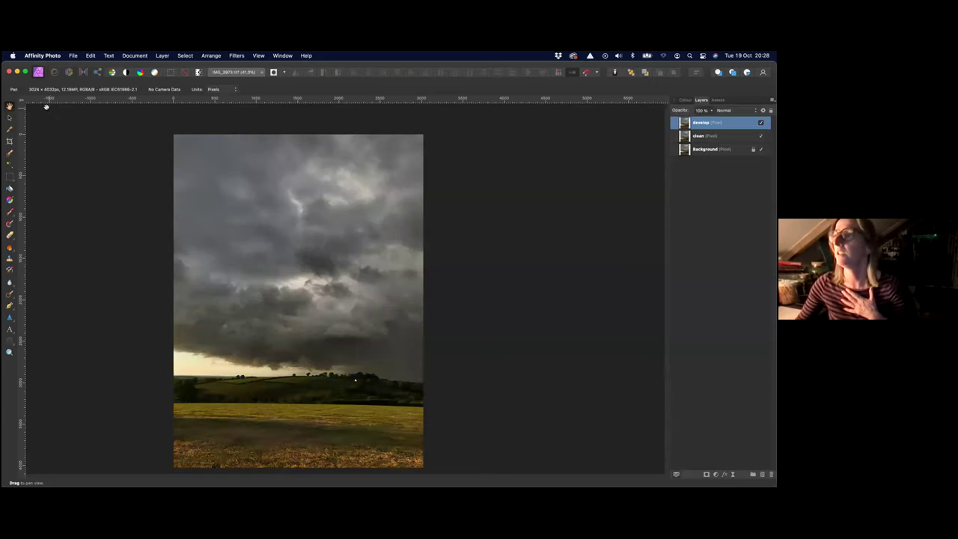
{"action": "left_click", "coordinate": [69, 72]}
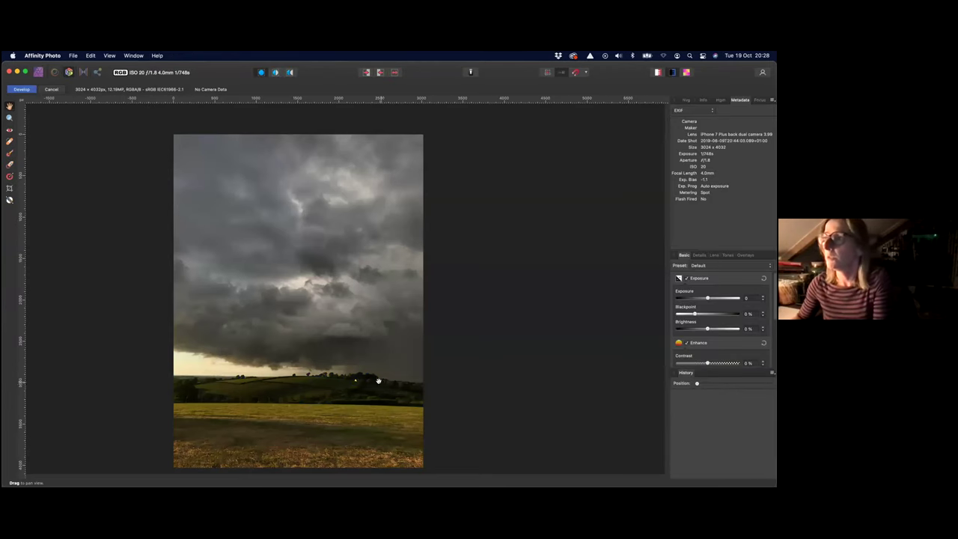
Step: Zoom into the treeline to inspect the noise and show the Details noise settings
{"action": "scroll", "coordinate": [381, 378], "scroll_direction": "up", "scroll_amount": 5}
{"action": "scroll", "coordinate": [386, 376], "scroll_direction": "up", "scroll_amount": 3}
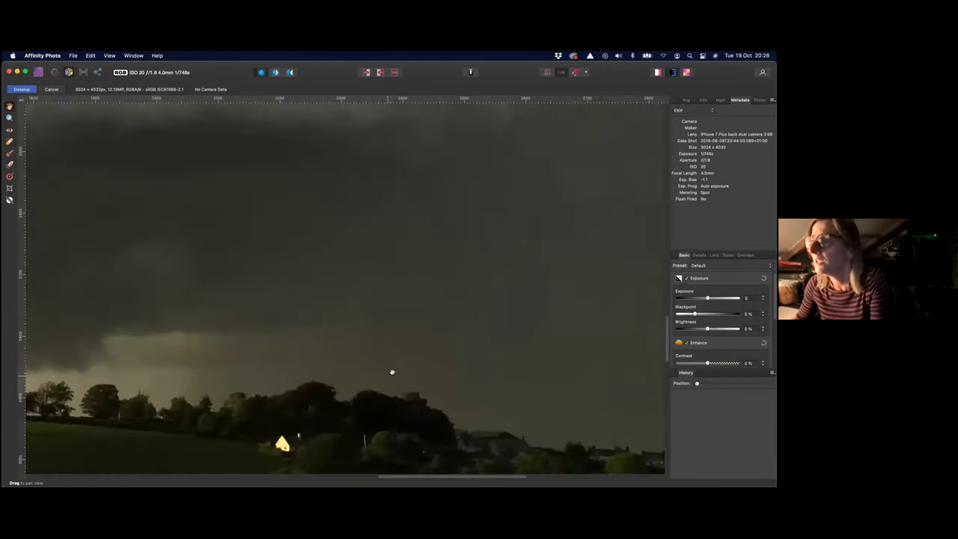
{"action": "scroll", "coordinate": [404, 371], "scroll_direction": "up", "scroll_amount": 8}
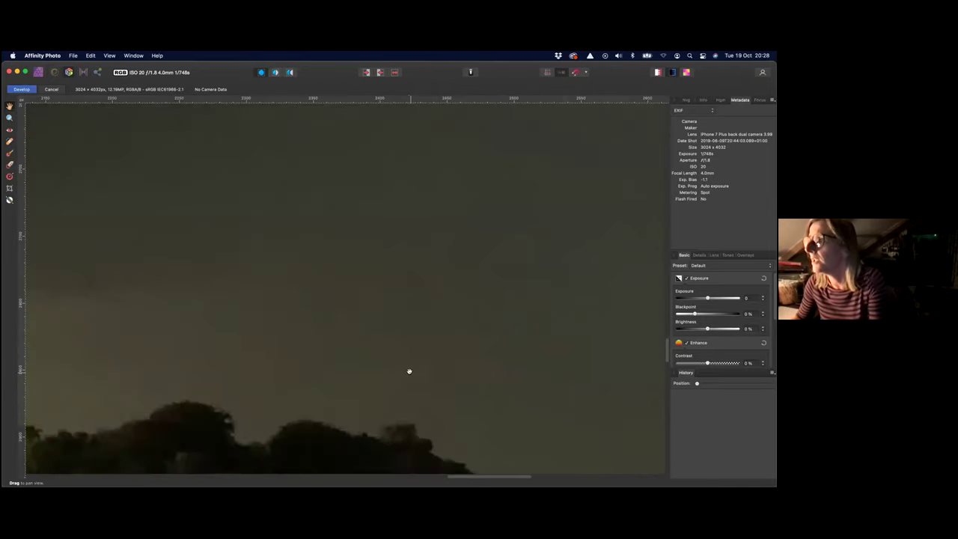
{"action": "scroll", "coordinate": [404, 370], "scroll_direction": "up", "scroll_amount": 6}
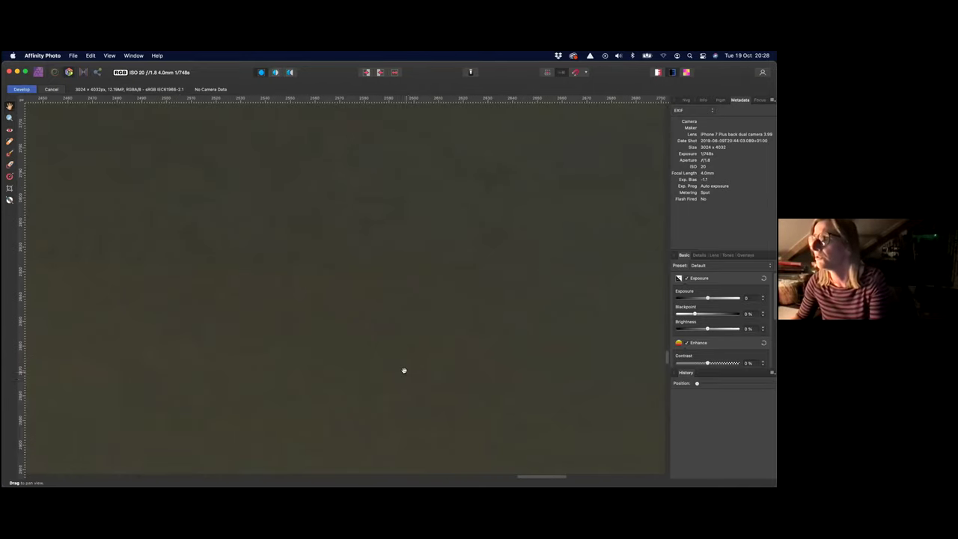
{"action": "scroll", "coordinate": [464, 310], "scroll_direction": "down", "scroll_amount": 3}
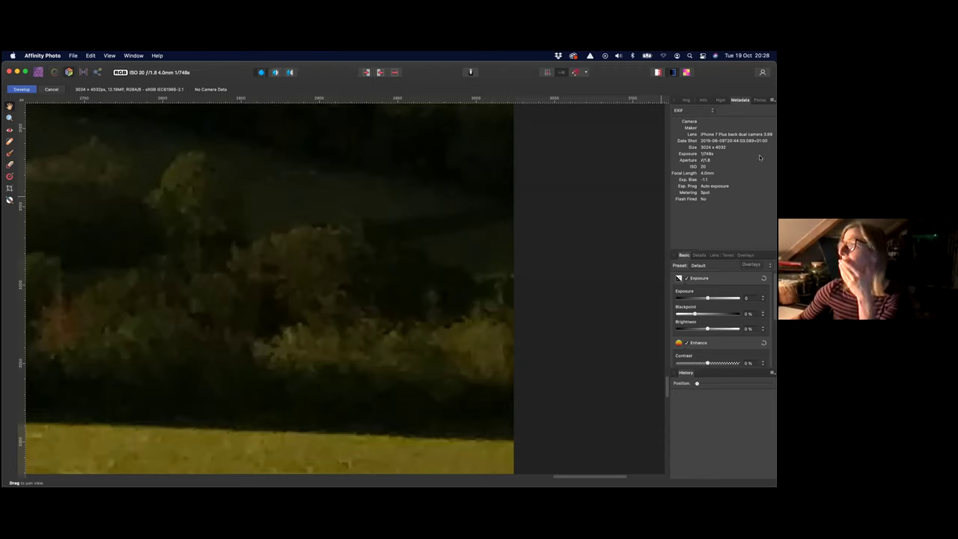
{"action": "left_click", "coordinate": [700, 255]}
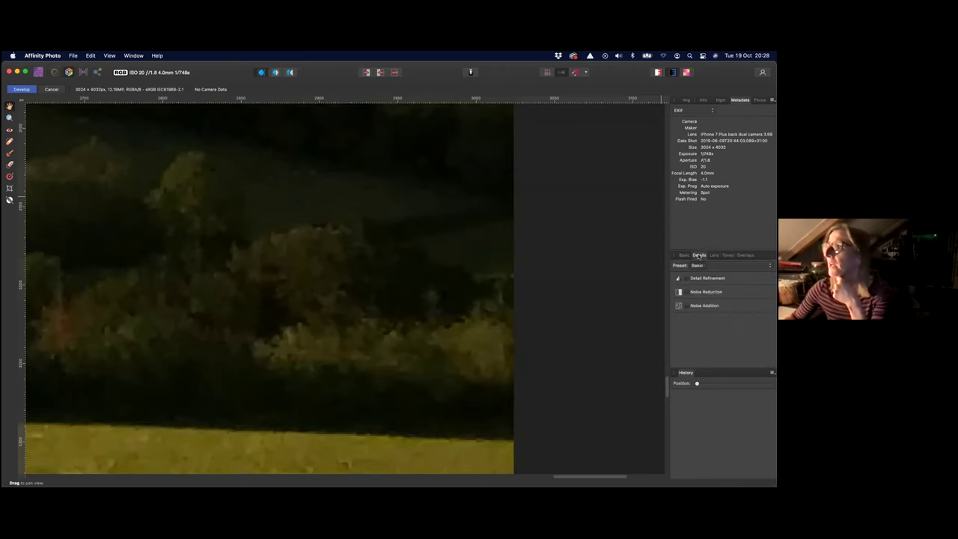
Step: Enable noise reduction on the Details tab and close the accidentally floated History list
{"action": "left_click", "coordinate": [683, 256]}
{"action": "left_click", "coordinate": [701, 255]}
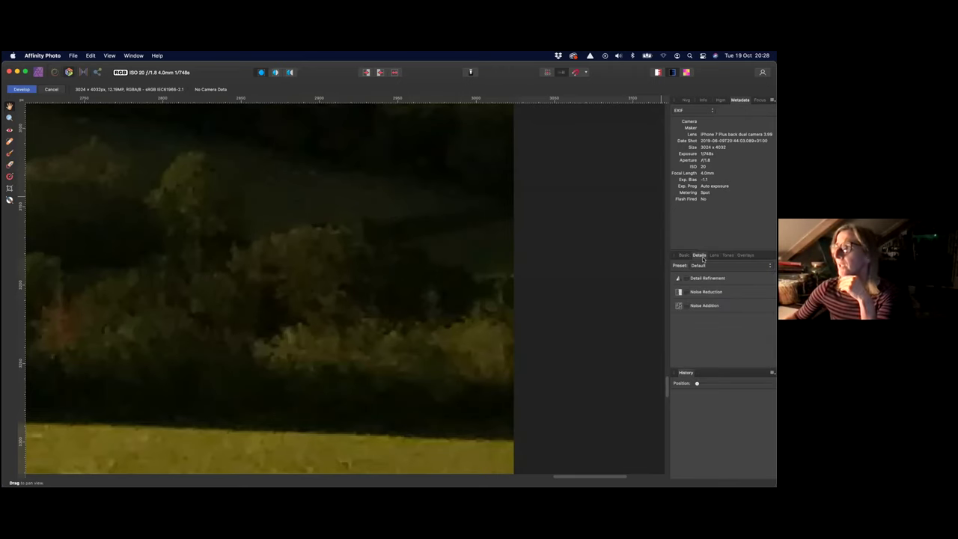
{"action": "left_click", "coordinate": [686, 292]}
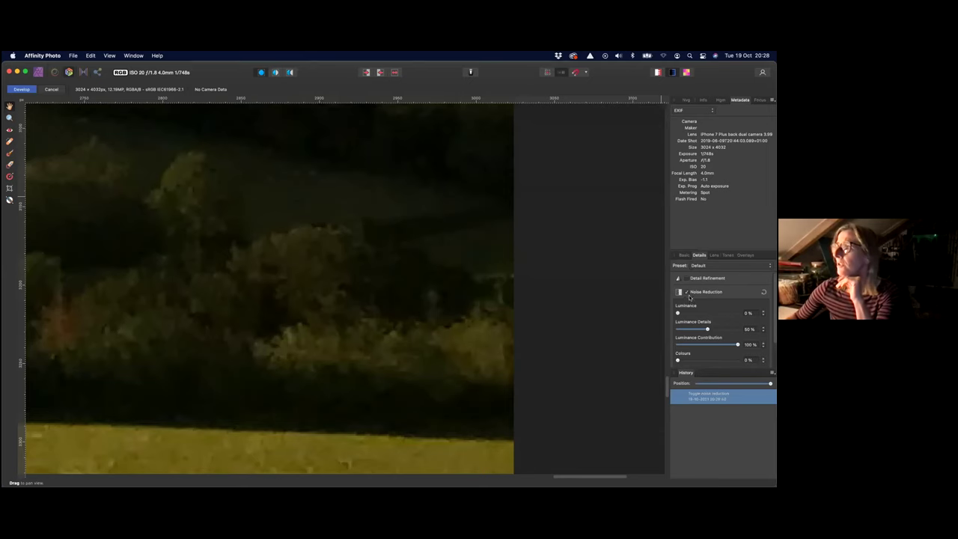
{"action": "left_click", "coordinate": [698, 291]}
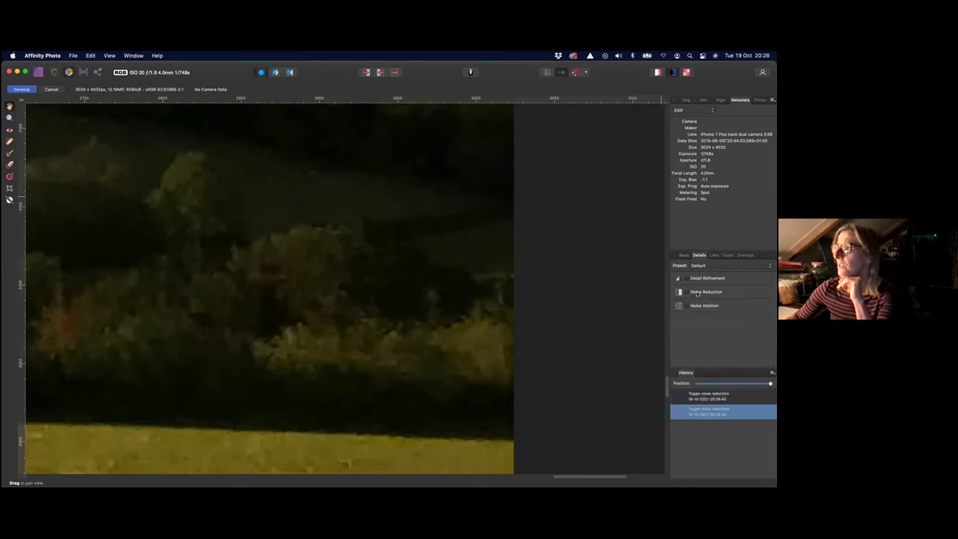
{"action": "left_click", "coordinate": [697, 294]}
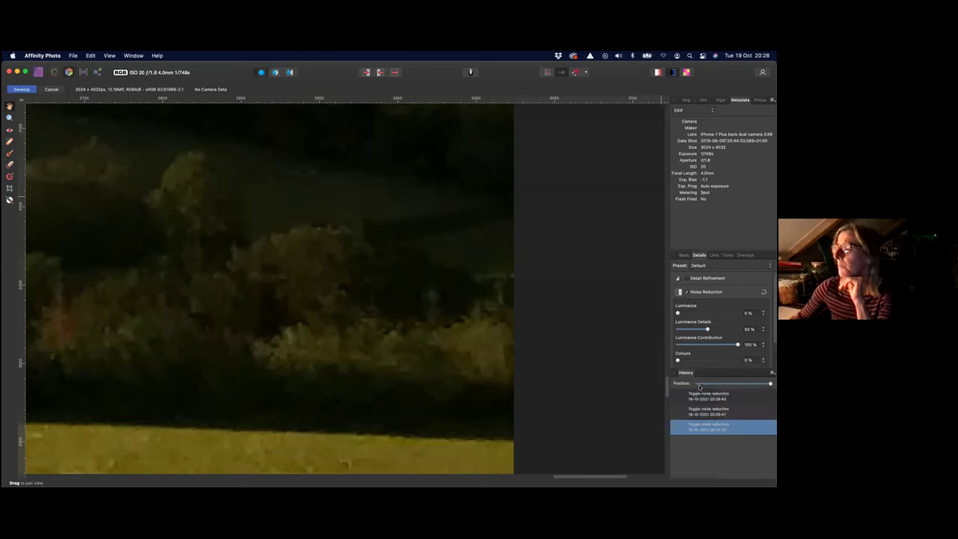
{"action": "left_click_drag", "start_coordinate": [680, 373], "coordinate": [559, 380]}
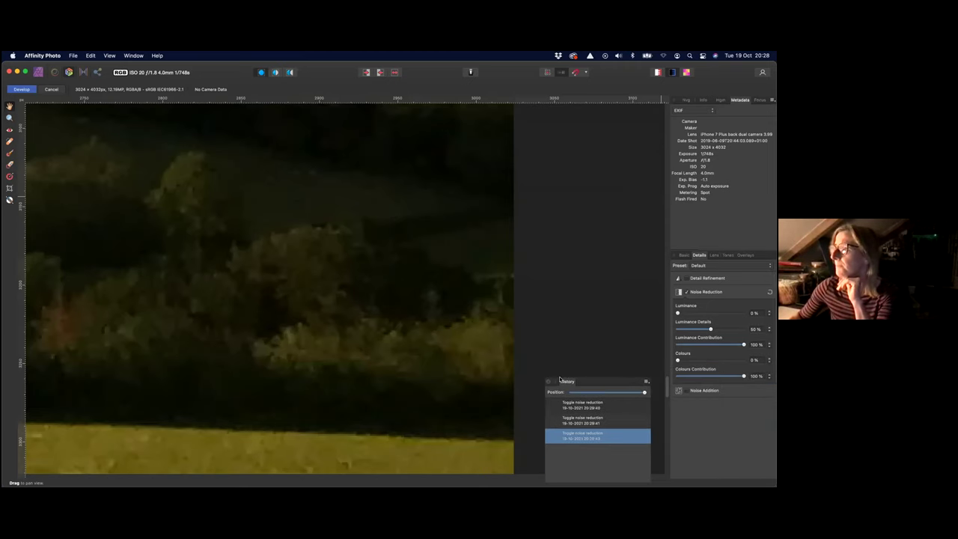
{"action": "left_click", "coordinate": [547, 382]}
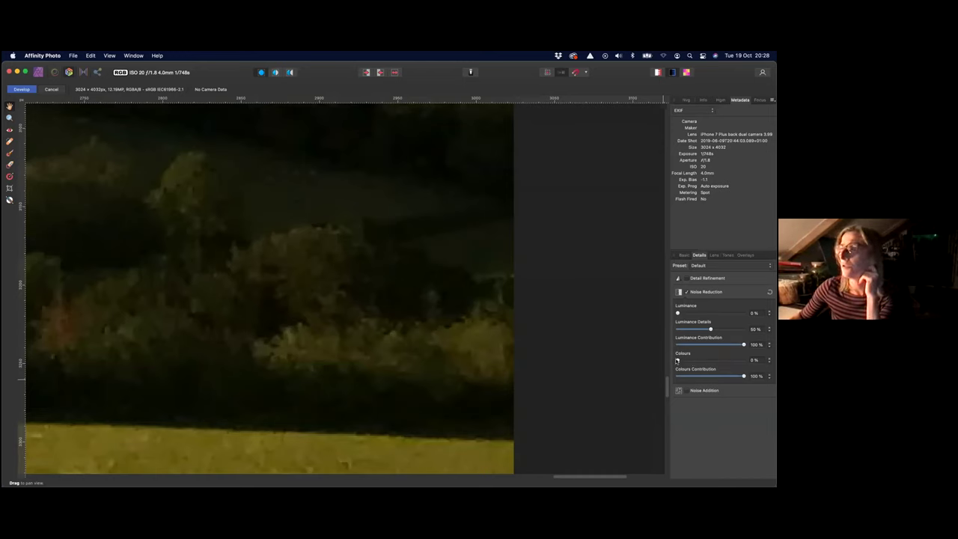
Step: Set luminance noise reduction to 16%, details 29%, contribution 68%, and apply the Develop changes
{"action": "left_click_drag", "start_coordinate": [677, 313], "coordinate": [702, 313]}
{"action": "scroll", "coordinate": [344, 295], "scroll_direction": "up", "scroll_amount": 5}
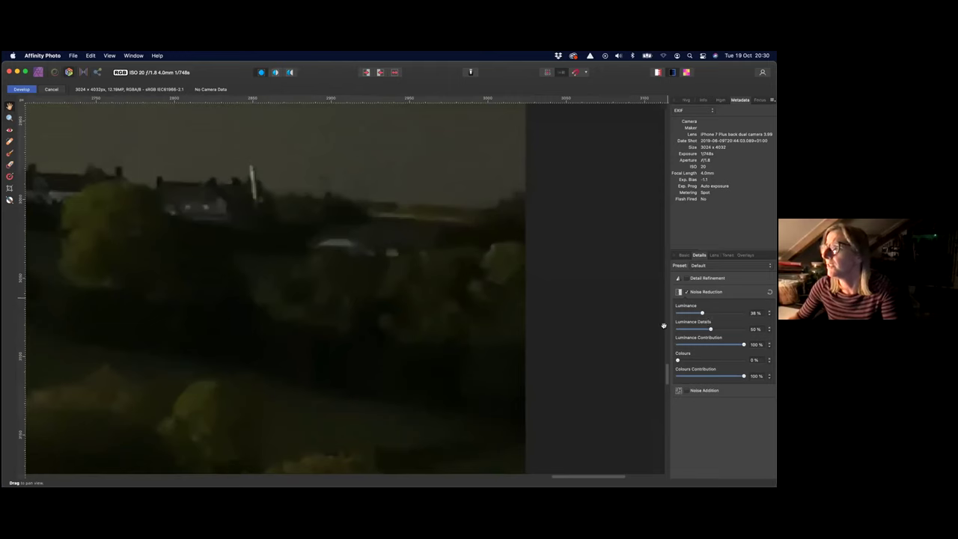
{"action": "scroll", "coordinate": [394, 322], "scroll_direction": "down", "scroll_amount": 5}
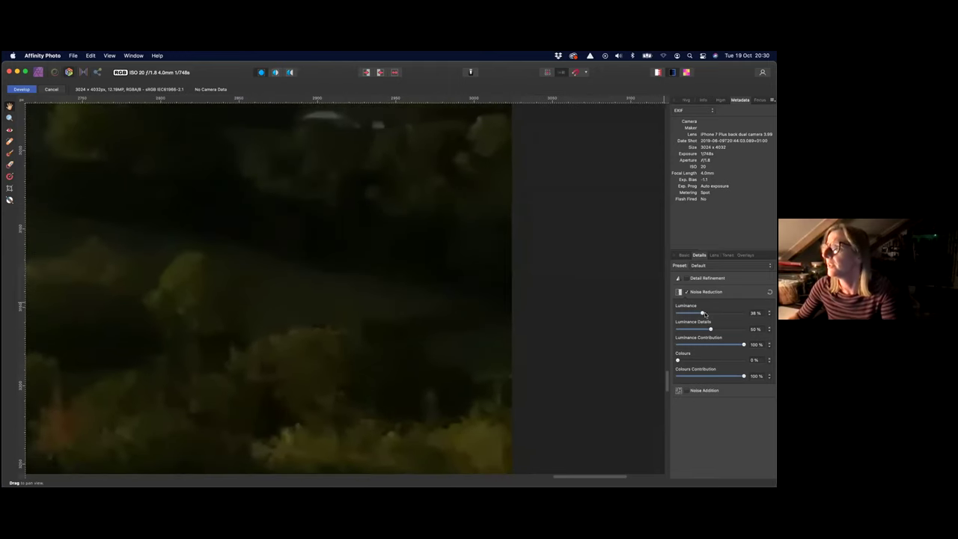
{"action": "left_click_drag", "start_coordinate": [702, 313], "coordinate": [722, 345]}
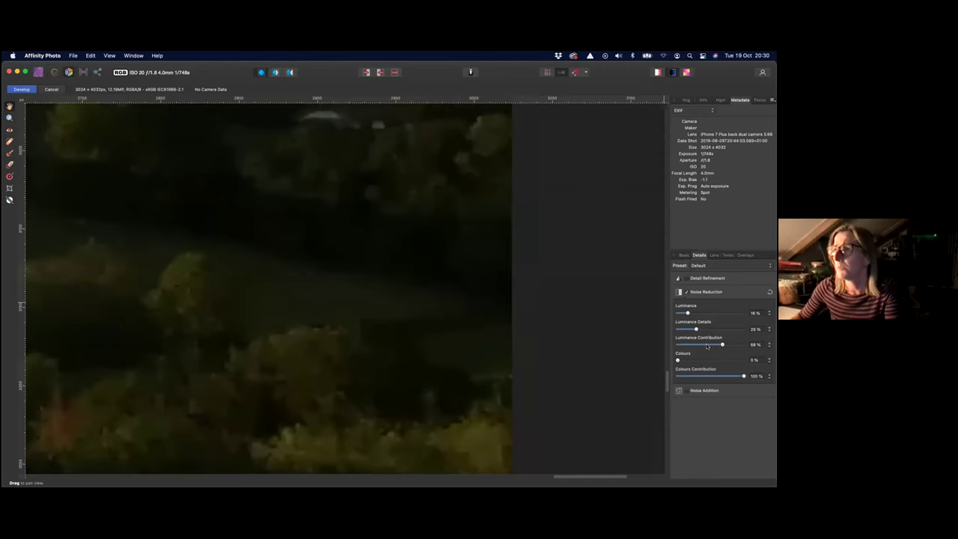
{"action": "left_click", "coordinate": [21, 89]}
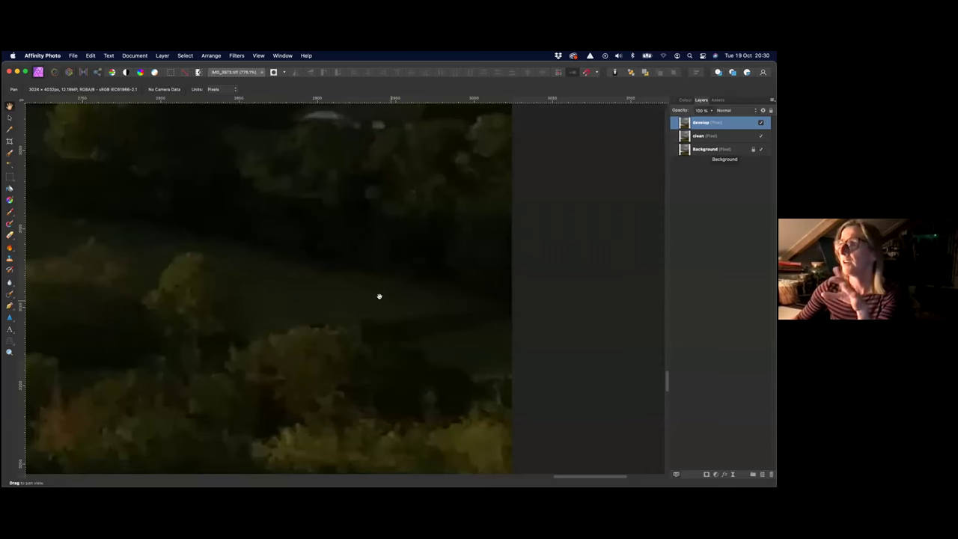
Step: Inspect the noise-reduced result up close, then add a mask to the develop layer
{"action": "scroll", "coordinate": [382, 284], "scroll_direction": "down", "scroll_amount": 5}
{"action": "scroll", "coordinate": [393, 278], "scroll_direction": "left", "scroll_amount": 2}
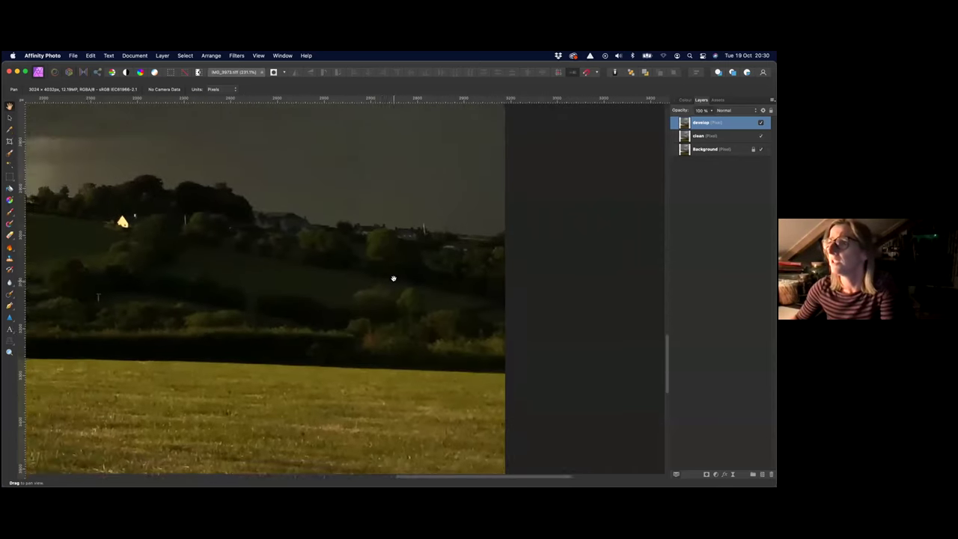
{"action": "scroll", "coordinate": [393, 279], "scroll_direction": "left", "scroll_amount": 2}
{"action": "scroll", "coordinate": [389, 274], "scroll_direction": "up", "scroll_amount": 5}
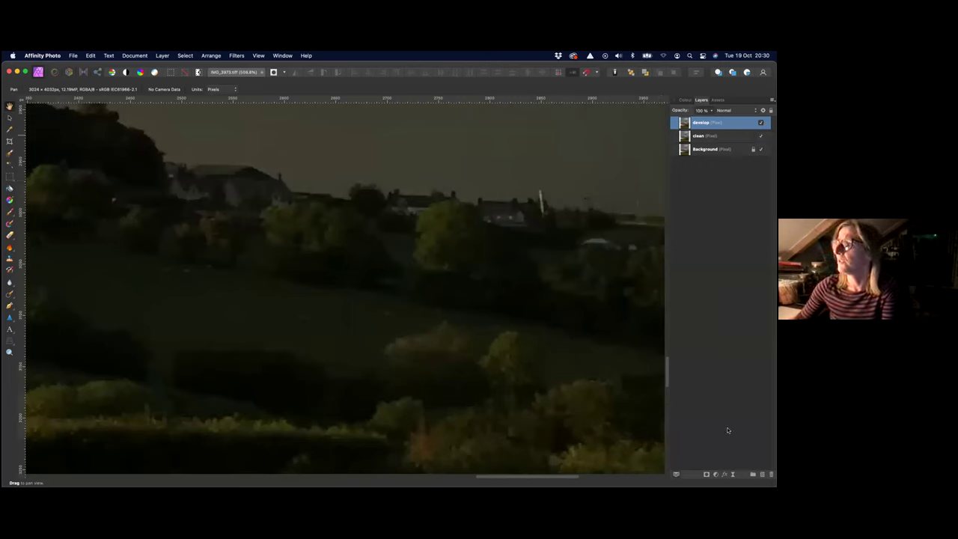
{"action": "left_click", "coordinate": [706, 474]}
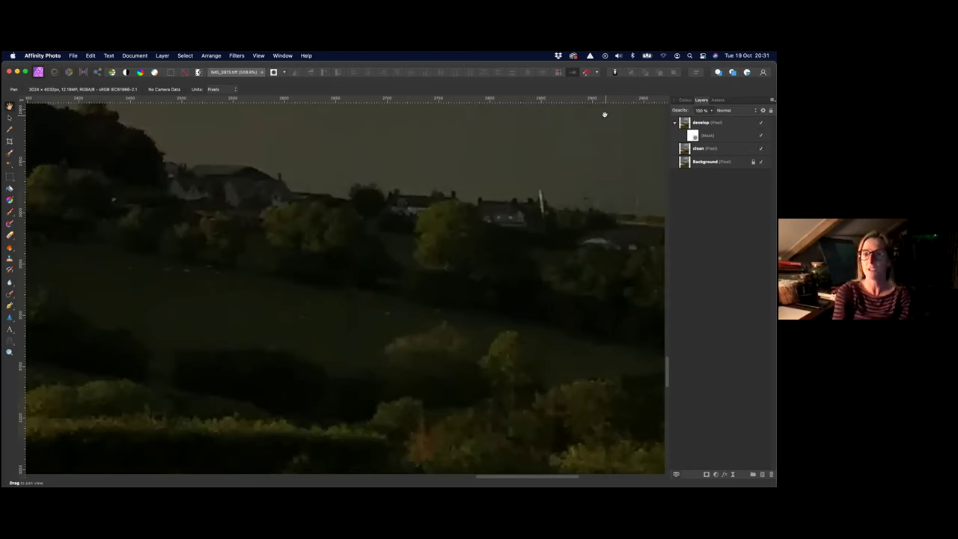
Step: Delete the develop layer with its mask and fit the whole photo in the window
{"action": "left_click", "coordinate": [675, 123]}
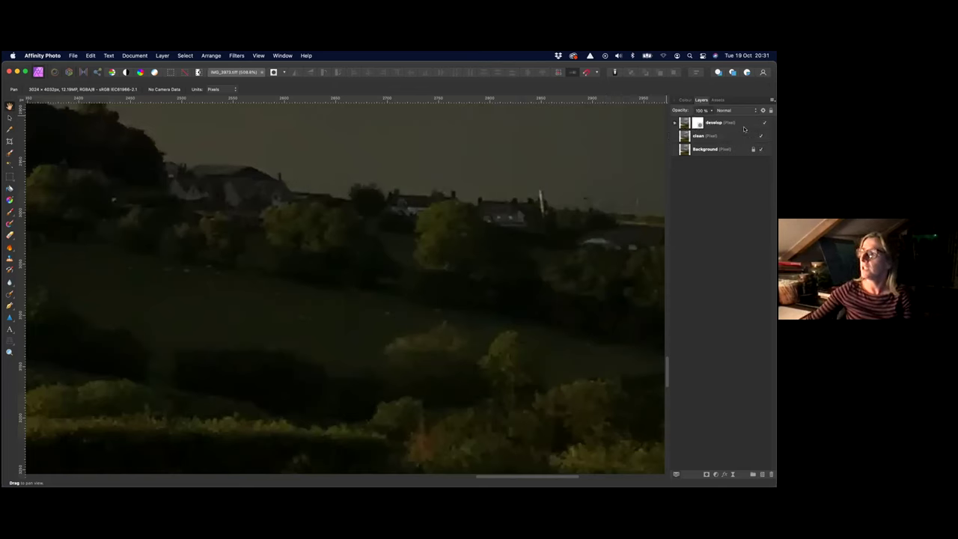
{"action": "left_click", "coordinate": [771, 476]}
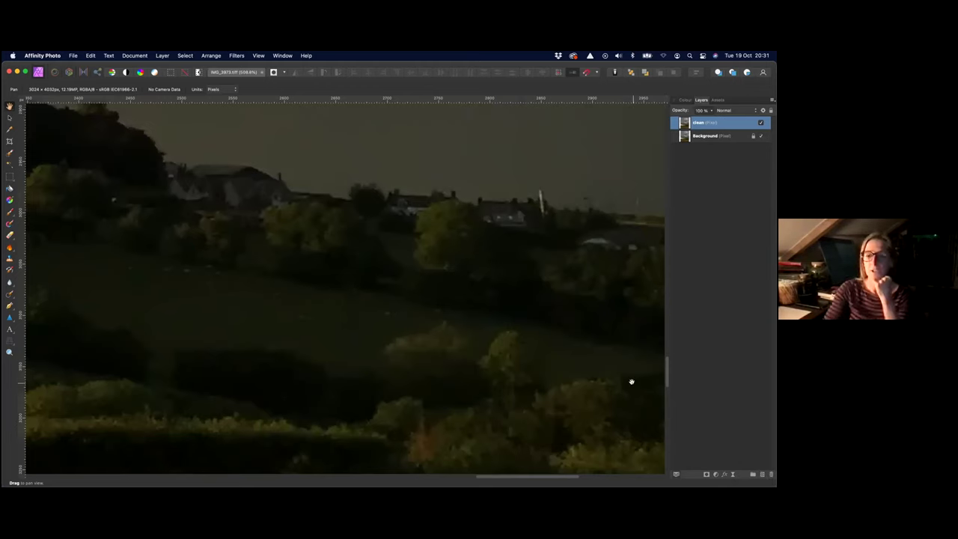
{"action": "key", "text": "super+0"}
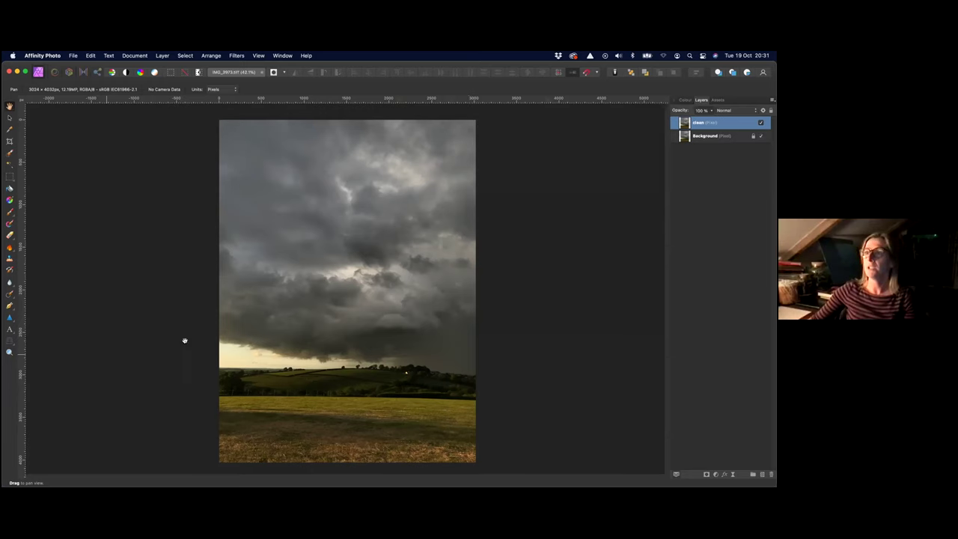
Step: Zoom in and out repeatedly to inspect the storm photo
{"action": "scroll", "coordinate": [277, 340], "scroll_direction": "up", "scroll_amount": 5}
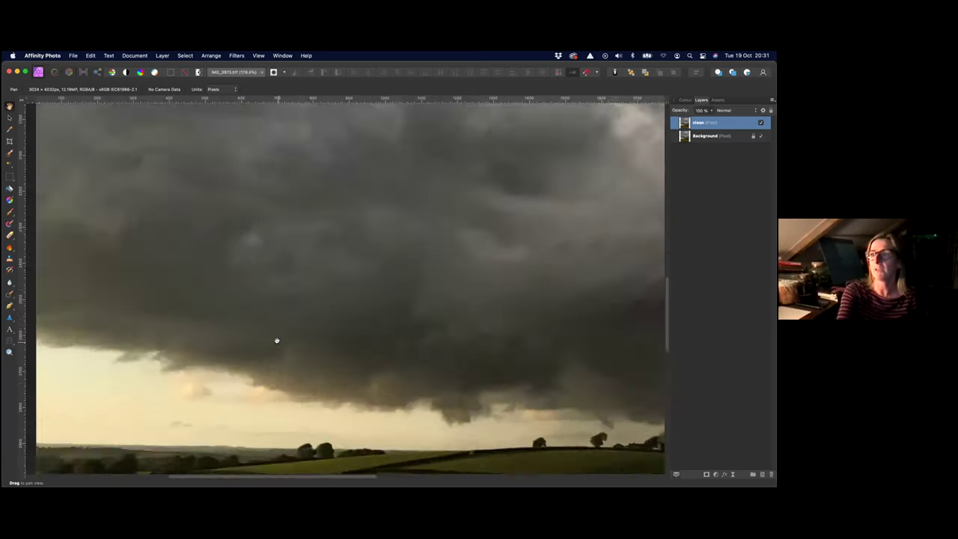
{"action": "scroll", "coordinate": [276, 341], "scroll_direction": "down", "scroll_amount": 3}
{"action": "scroll", "coordinate": [276, 341], "scroll_direction": "up", "scroll_amount": 3}
{"action": "scroll", "coordinate": [276, 340], "scroll_direction": "down", "scroll_amount": 5}
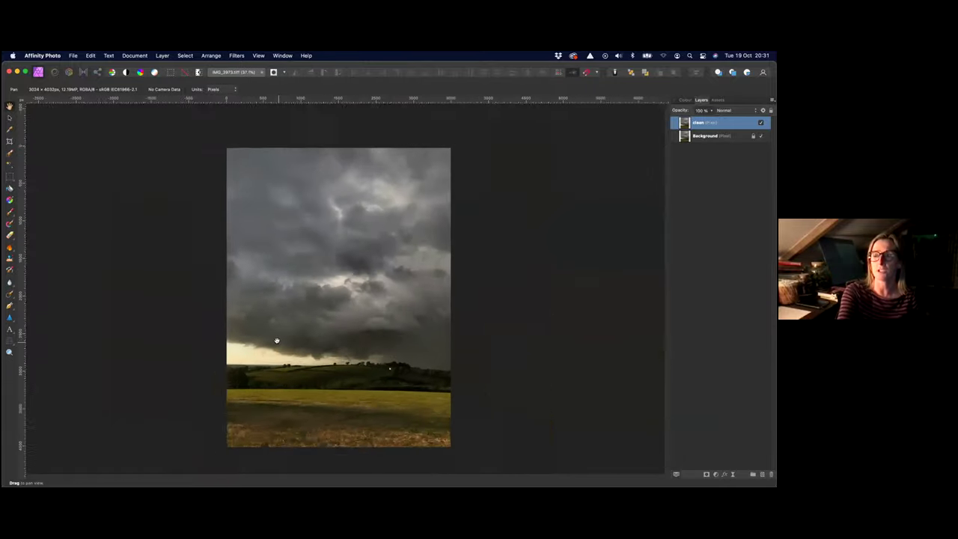
{"action": "scroll", "coordinate": [278, 340], "scroll_direction": "up", "scroll_amount": 3}
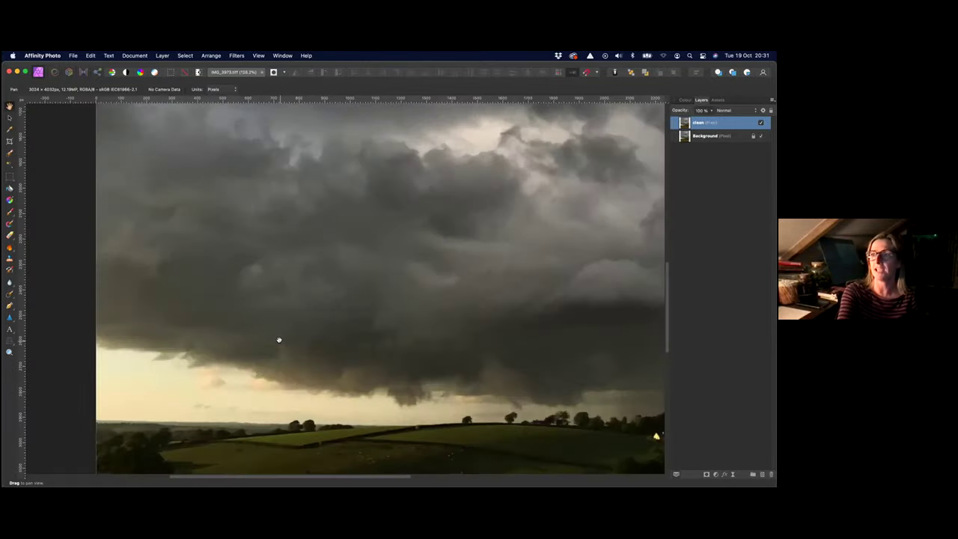
{"action": "scroll", "coordinate": [278, 340], "scroll_direction": "down", "scroll_amount": 6}
{"action": "scroll", "coordinate": [278, 340], "scroll_direction": "up", "scroll_amount": 3}
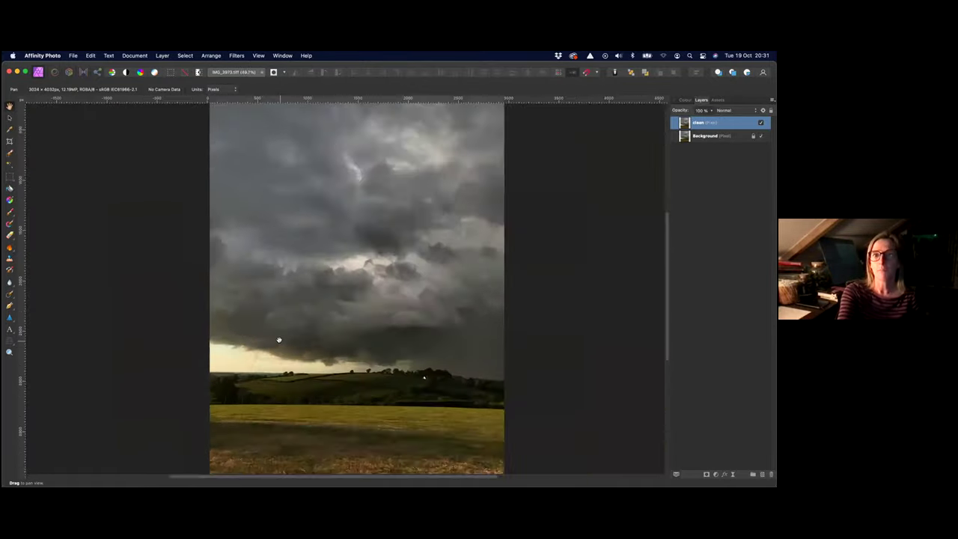
{"action": "scroll", "coordinate": [278, 340], "scroll_direction": "down", "scroll_amount": 2}
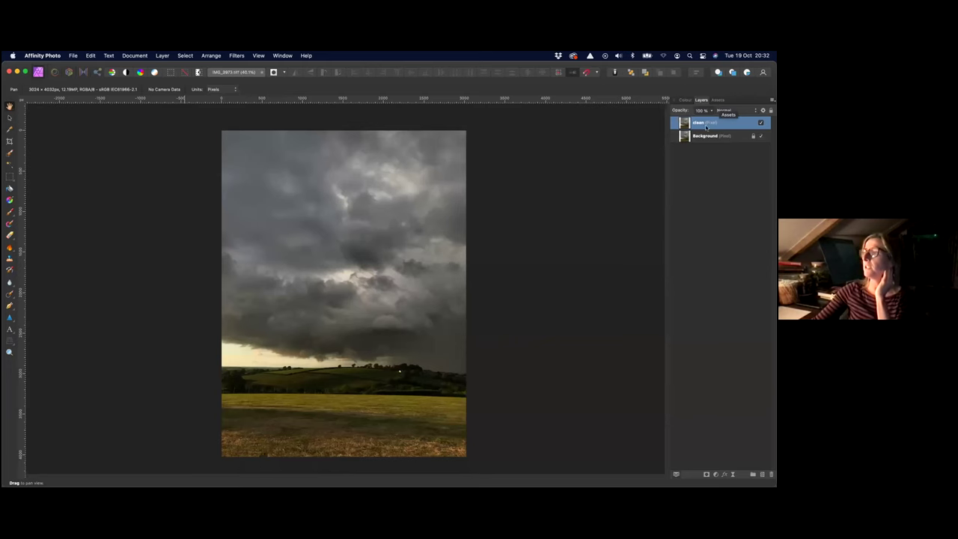
{"action": "middle_click", "coordinate": [309, 148]}
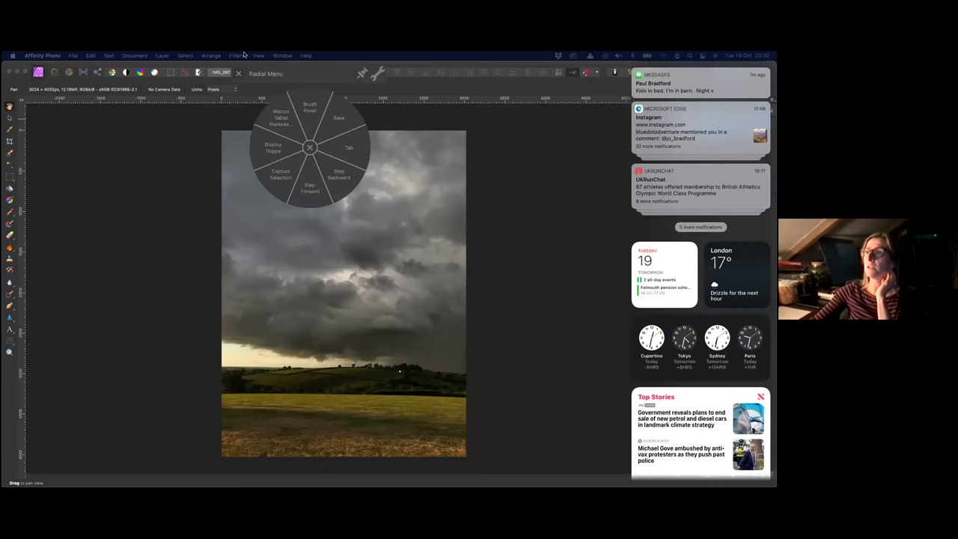
Step: Dismiss the notifications and radial menu, then show the Navigator panel from View > Studio
{"action": "left_click", "coordinate": [137, 226]}
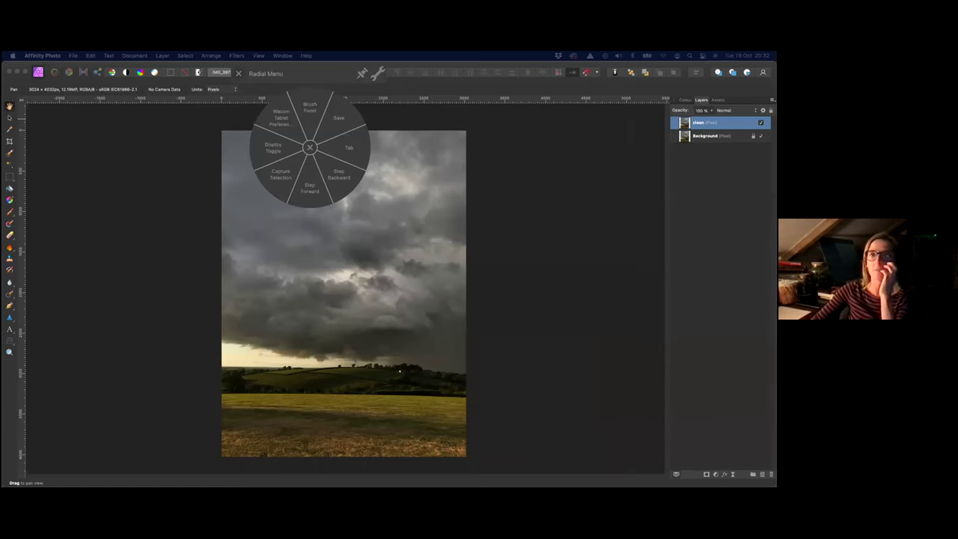
{"action": "left_click", "coordinate": [239, 74]}
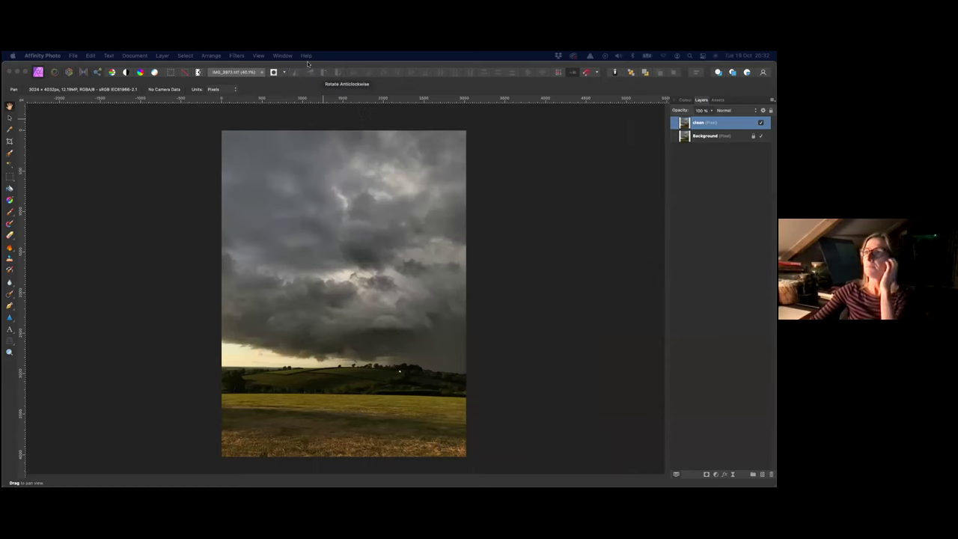
{"action": "left_click", "coordinate": [258, 57]}
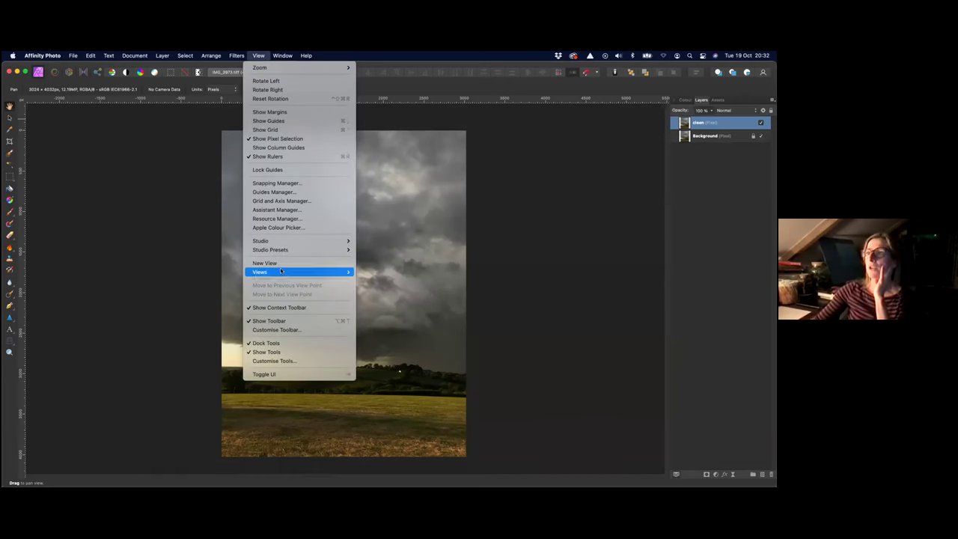
{"action": "mouse_move", "coordinate": [276, 241]}
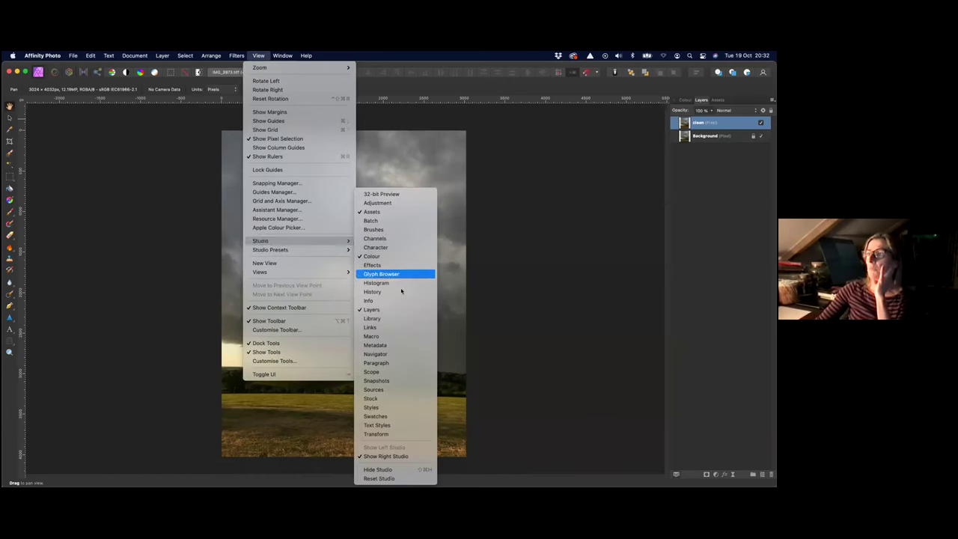
{"action": "left_click", "coordinate": [388, 353]}
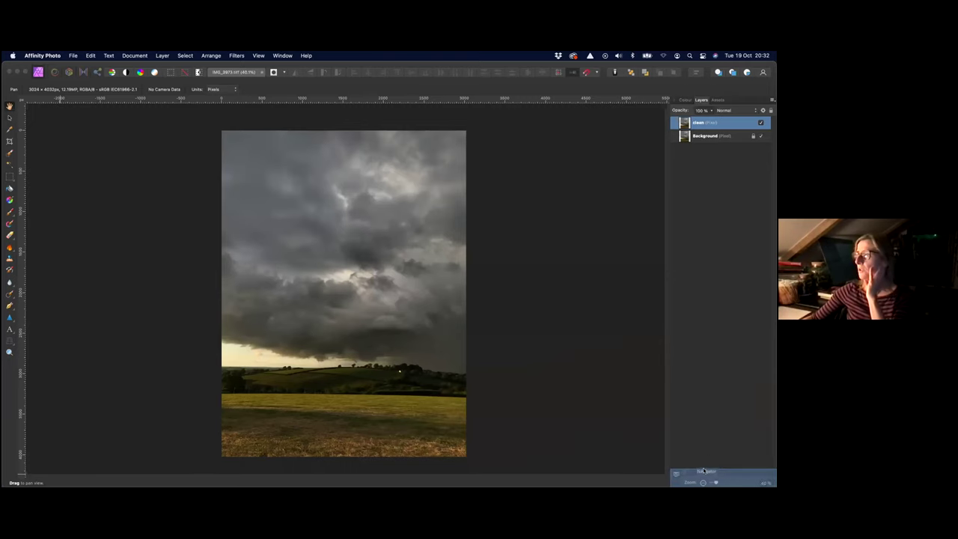
Step: Expand the Navigator panel and try its zoom controls, settling around 75%
{"action": "mouse_move", "coordinate": [697, 470]}
{"action": "left_mouse_down"}
{"action": "mouse_move", "coordinate": [695, 446]}
{"action": "mouse_move", "coordinate": [697, 469]}
{"action": "left_mouse_up"}
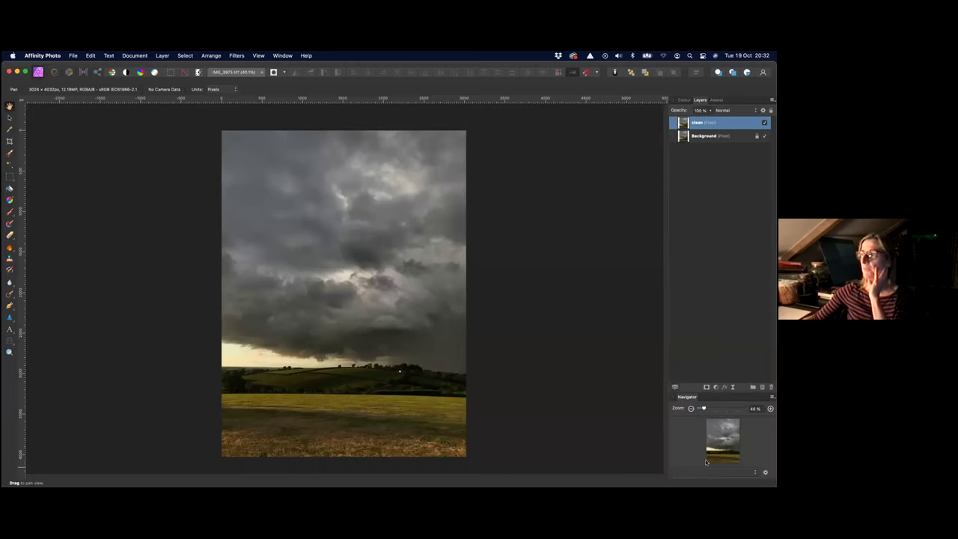
{"action": "mouse_move", "coordinate": [702, 407]}
{"action": "left_mouse_down"}
{"action": "mouse_move", "coordinate": [749, 409]}
{"action": "mouse_move", "coordinate": [717, 409]}
{"action": "left_mouse_up"}
{"action": "left_click", "coordinate": [690, 409]}
{"action": "left_click", "coordinate": [690, 409]}
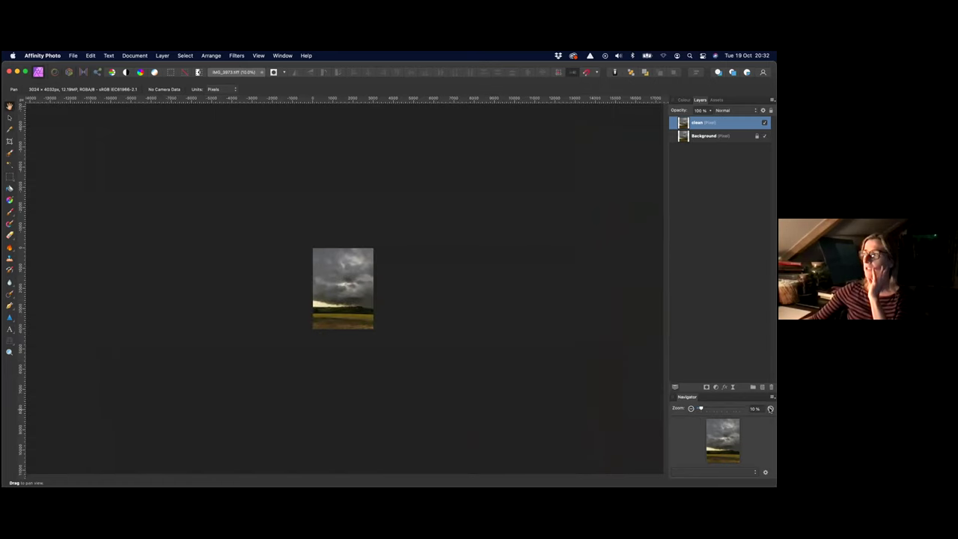
{"action": "left_click", "coordinate": [770, 407]}
{"action": "left_click", "coordinate": [770, 408]}
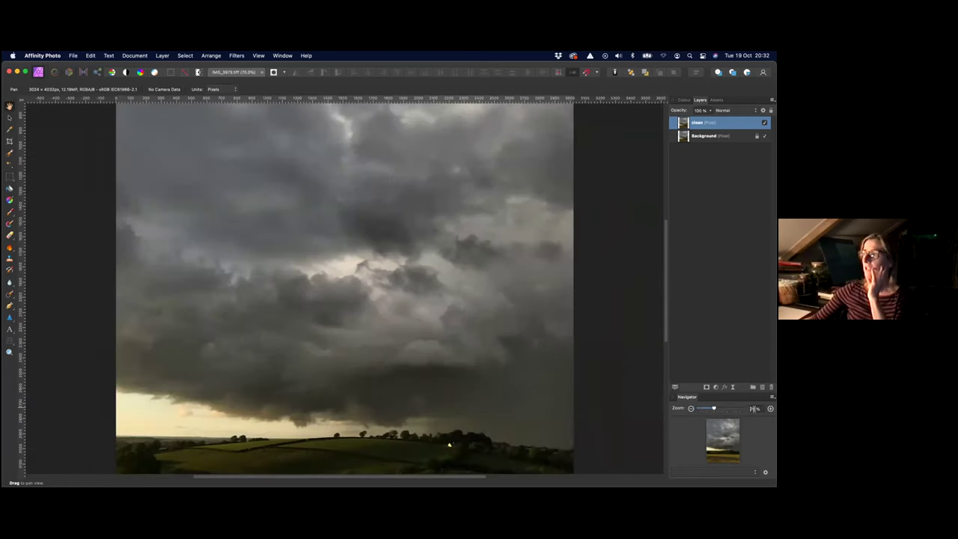
{"action": "left_click", "coordinate": [754, 409]}
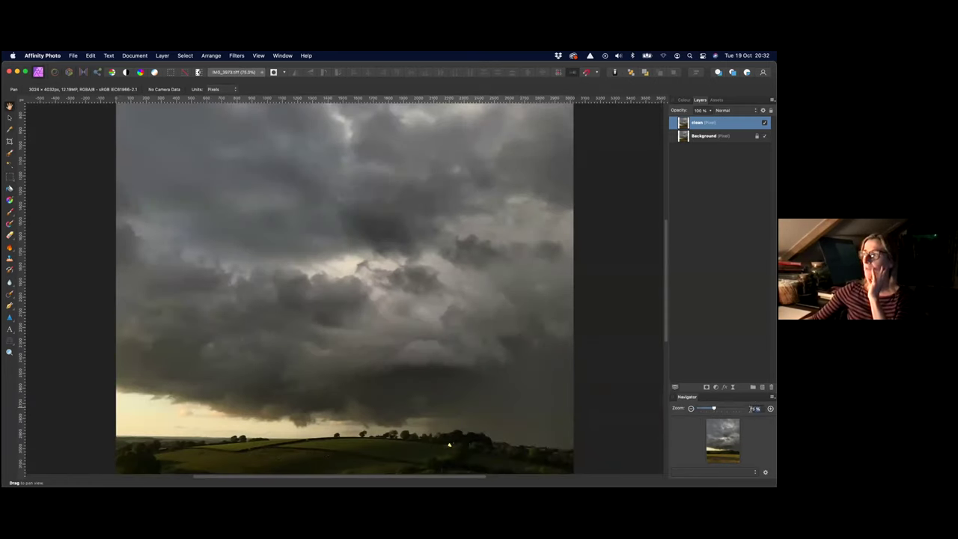
Step: Pan across the storm clouds in the Navigator and zoom in to 110%
{"action": "left_click", "coordinate": [723, 438]}
{"action": "mouse_move", "coordinate": [726, 437]}
{"action": "left_mouse_down"}
{"action": "mouse_move", "coordinate": [711, 448]}
{"action": "mouse_move", "coordinate": [721, 442]}
{"action": "mouse_move", "coordinate": [719, 451]}
{"action": "left_mouse_up"}
{"action": "left_click_drag", "start_coordinate": [714, 408], "coordinate": [731, 408]}
{"action": "left_click_drag", "start_coordinate": [715, 440], "coordinate": [734, 432]}
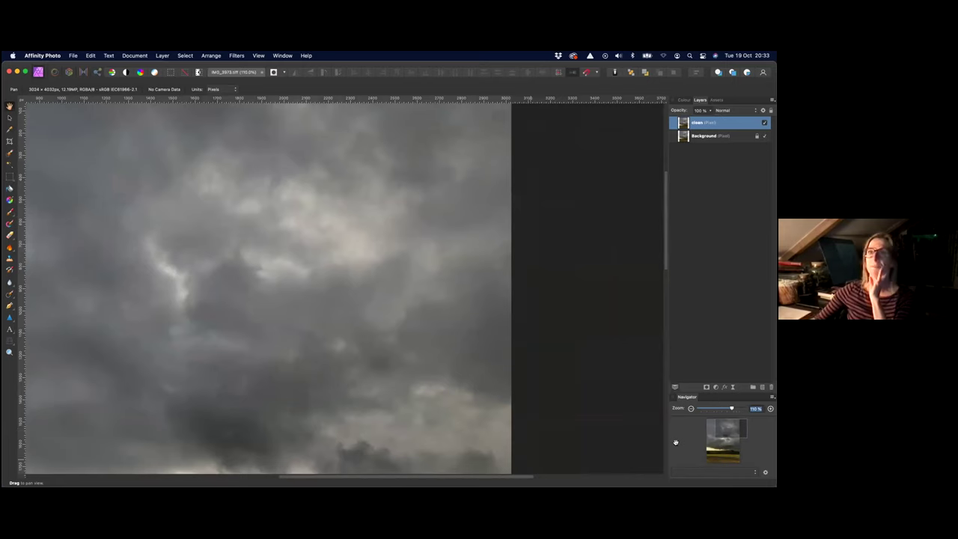
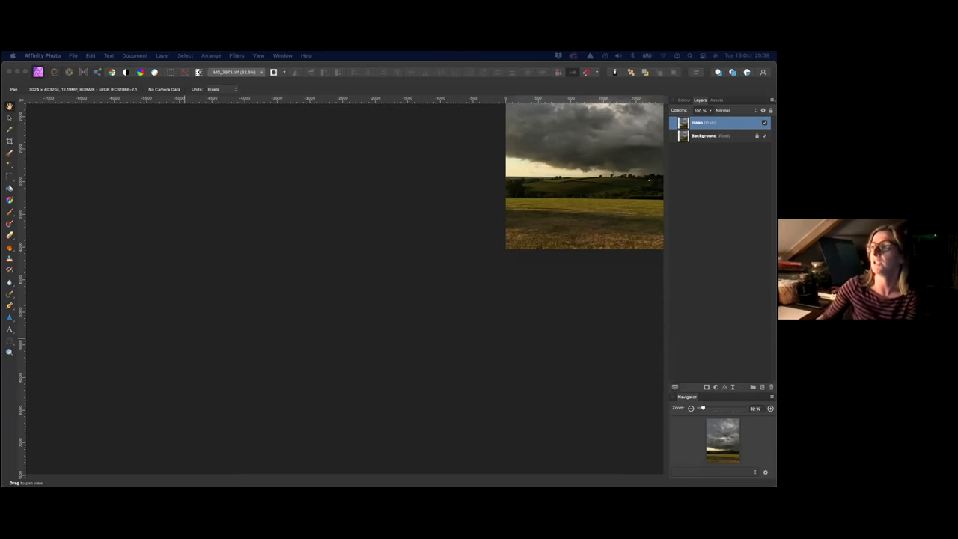
Step: Pan the storm photo fully into view on the canvas and open the File menu
{"action": "left_click", "coordinate": [537, 226]}
{"action": "left_click_drag", "start_coordinate": [551, 222], "coordinate": [126, 291]}
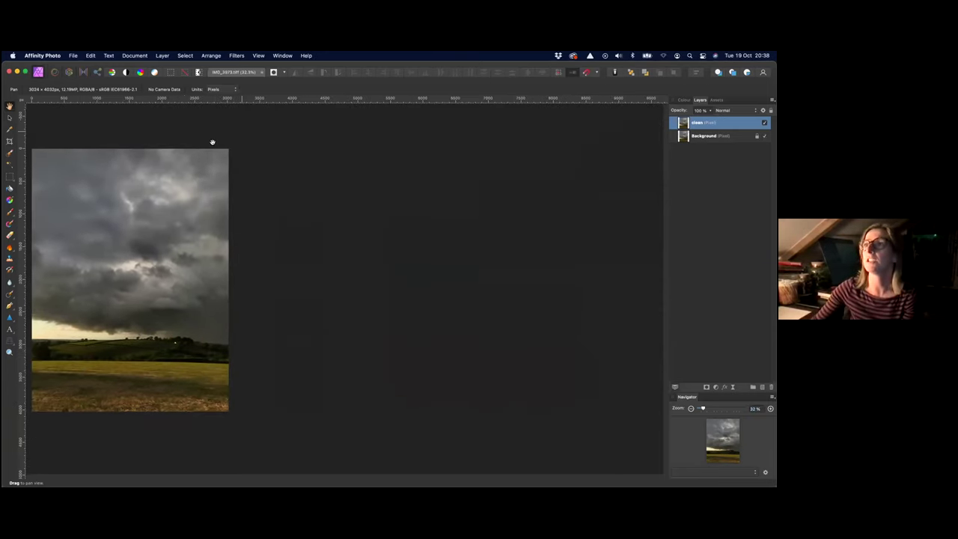
{"action": "left_click_drag", "start_coordinate": [171, 213], "coordinate": [228, 199]}
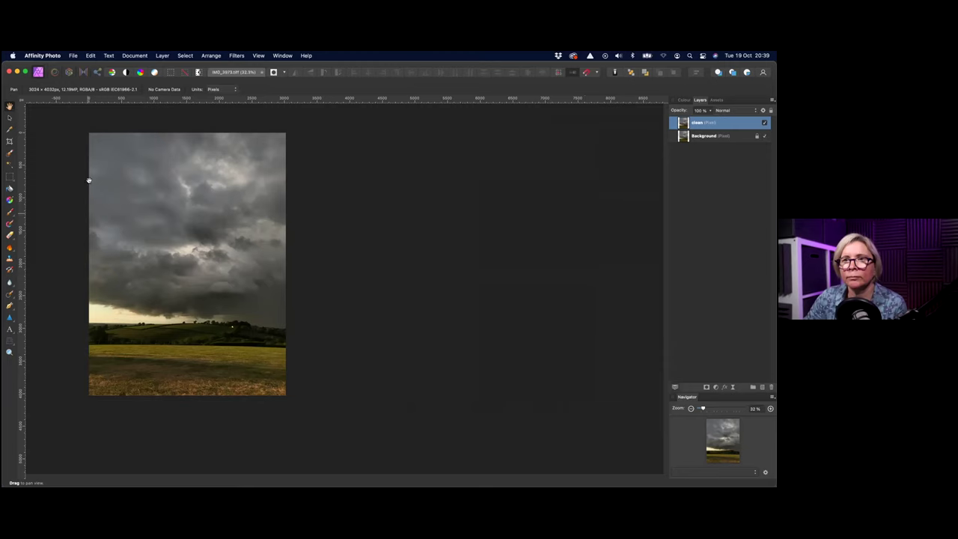
{"action": "left_click", "coordinate": [73, 55]}
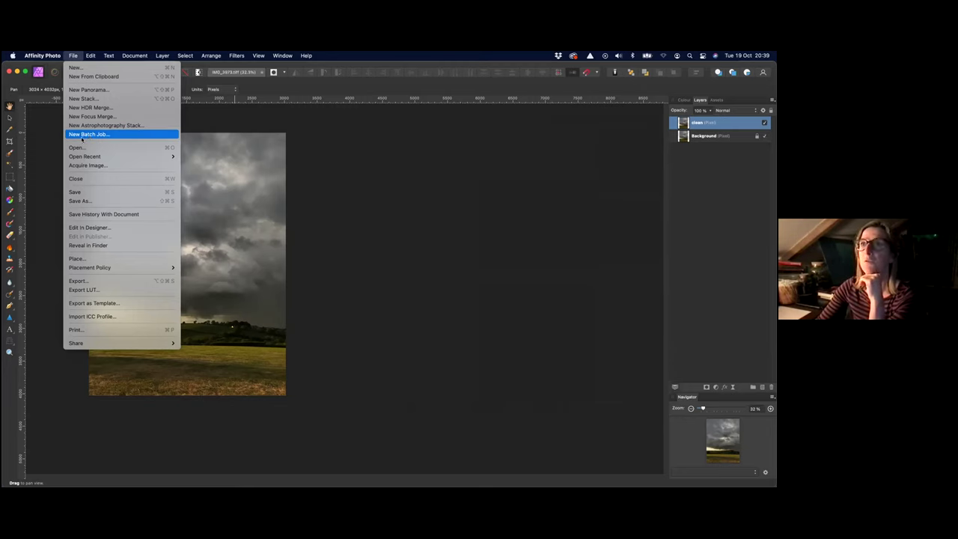
{"action": "left_click", "coordinate": [81, 136]}
{"action": "left_click_drag", "start_coordinate": [464, 131], "coordinate": [298, 167]}
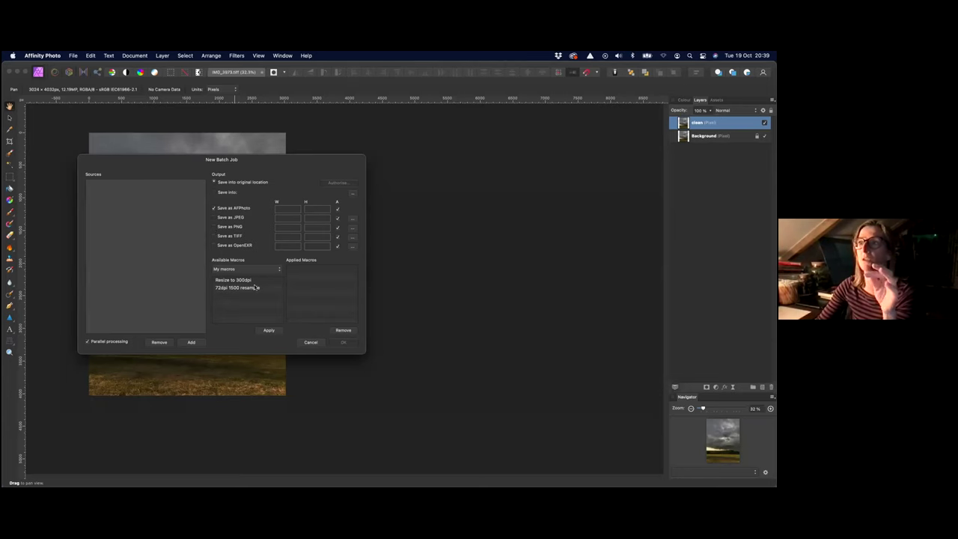
{"action": "left_click_drag", "start_coordinate": [225, 238], "coordinate": [195, 258]}
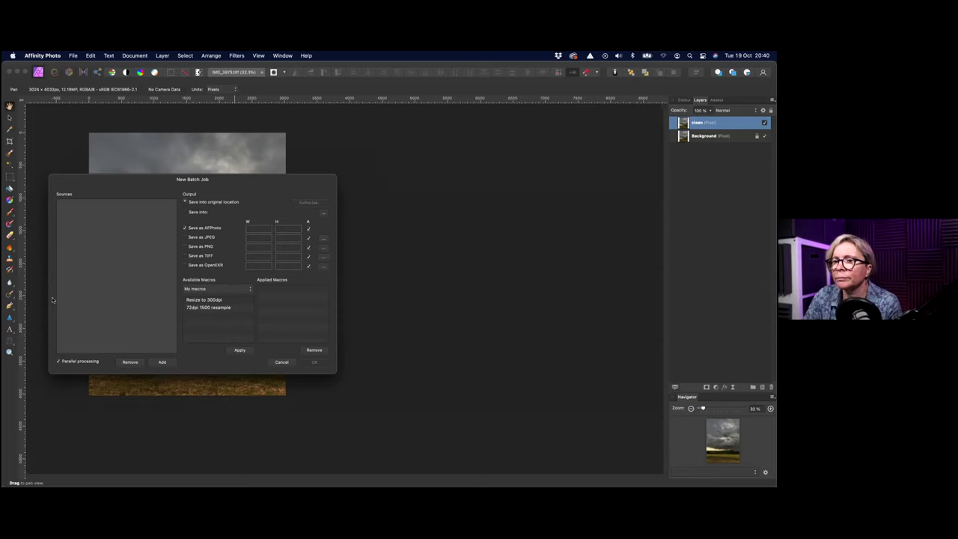
{"action": "left_click_drag", "start_coordinate": [256, 182], "coordinate": [391, 203]}
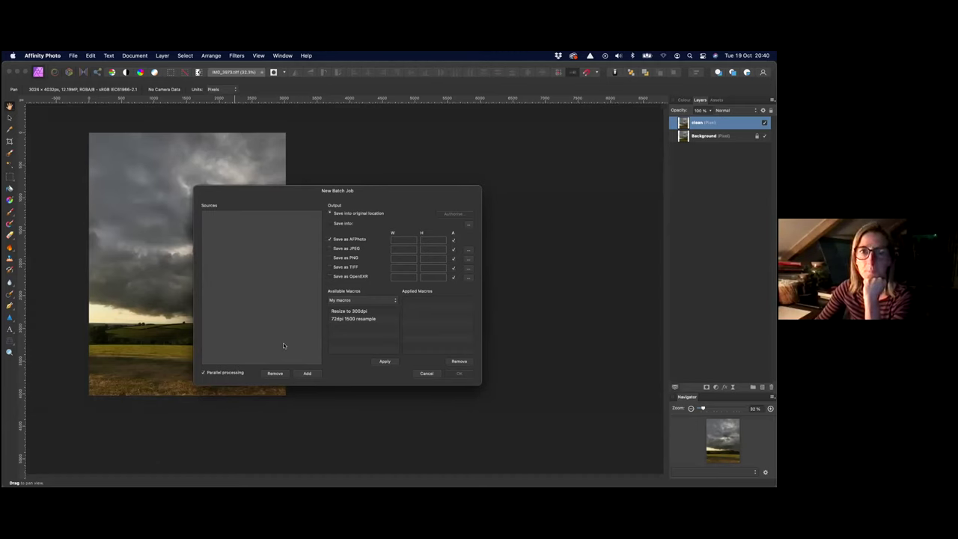
{"action": "left_click", "coordinate": [425, 372]}
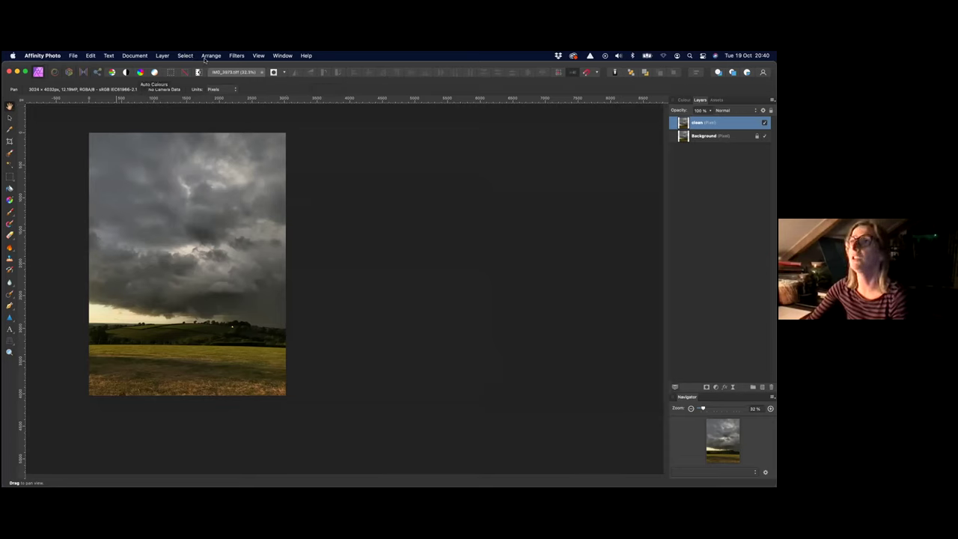
Step: Show the Adjustment presets panel via View > Studio > Adjustment
{"action": "left_click", "coordinate": [163, 57]}
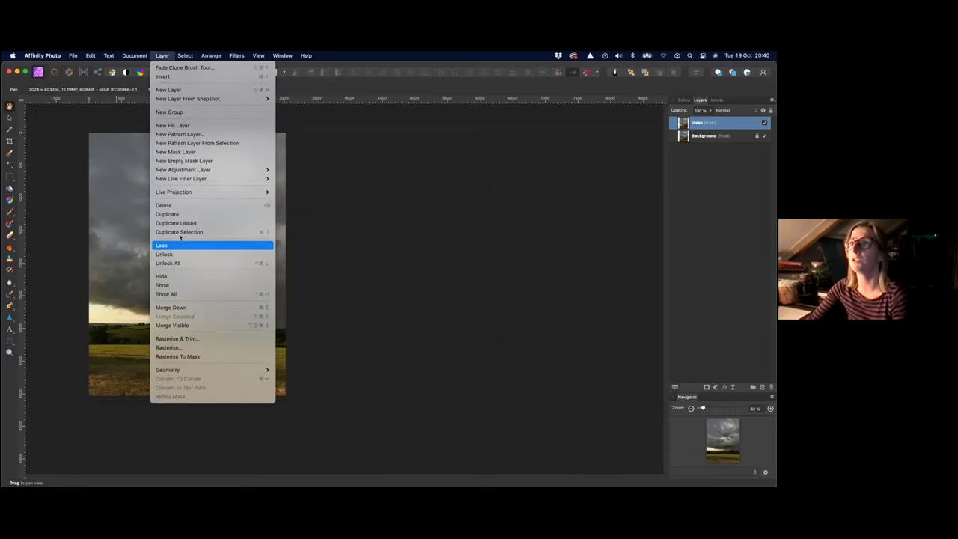
{"action": "mouse_move", "coordinate": [258, 57]}
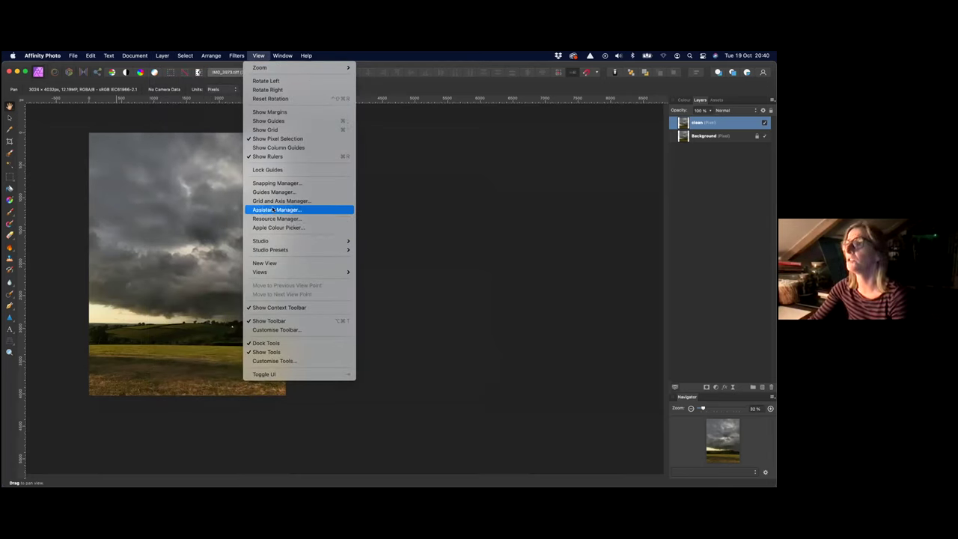
{"action": "mouse_move", "coordinate": [269, 274]}
{"action": "mouse_move", "coordinate": [276, 241]}
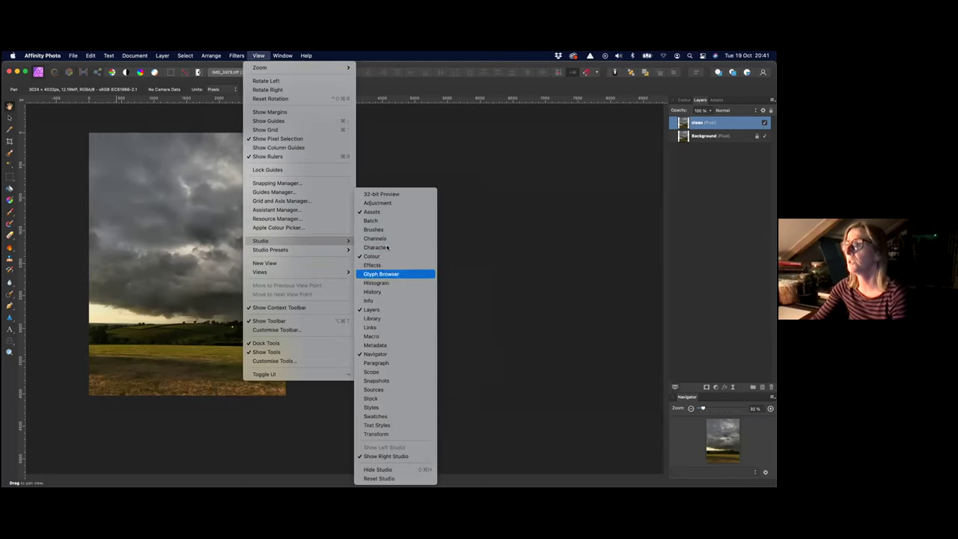
{"action": "left_click", "coordinate": [399, 203]}
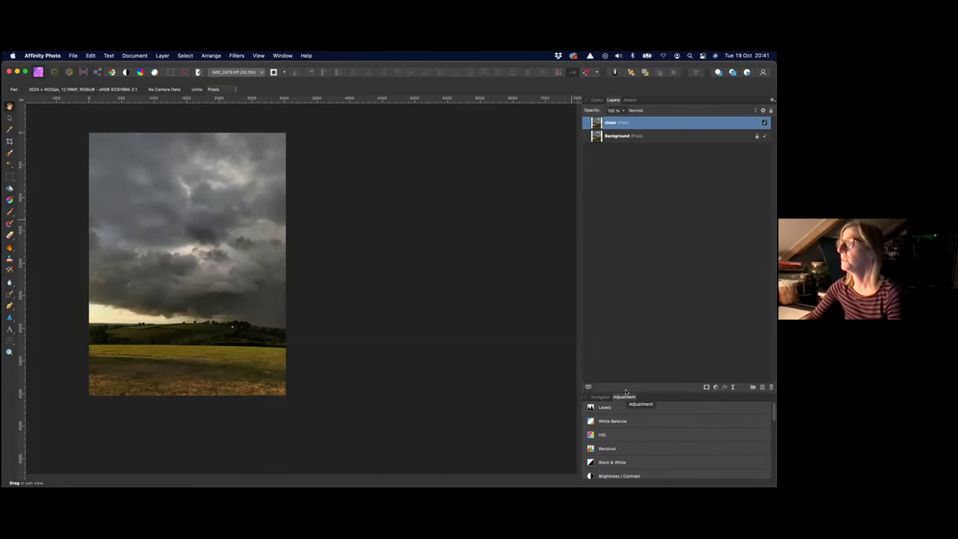
Step: Dock the Adjustment panel above Navigator and add a Default Black & White adjustment layer
{"action": "left_click_drag", "start_coordinate": [626, 392], "coordinate": [697, 390]}
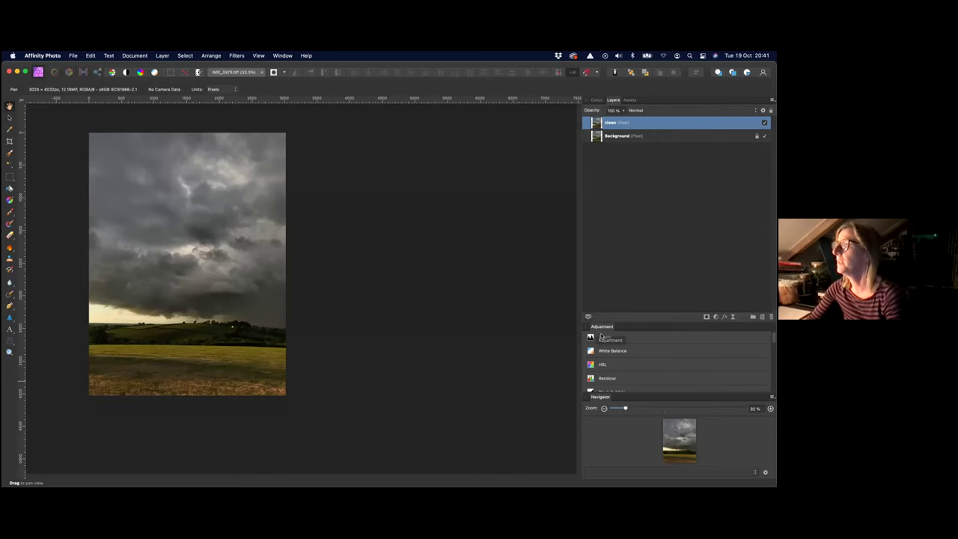
{"action": "scroll", "coordinate": [613, 359], "scroll_direction": "down", "scroll_amount": 3}
{"action": "scroll", "coordinate": [614, 363], "scroll_direction": "up", "scroll_amount": 2}
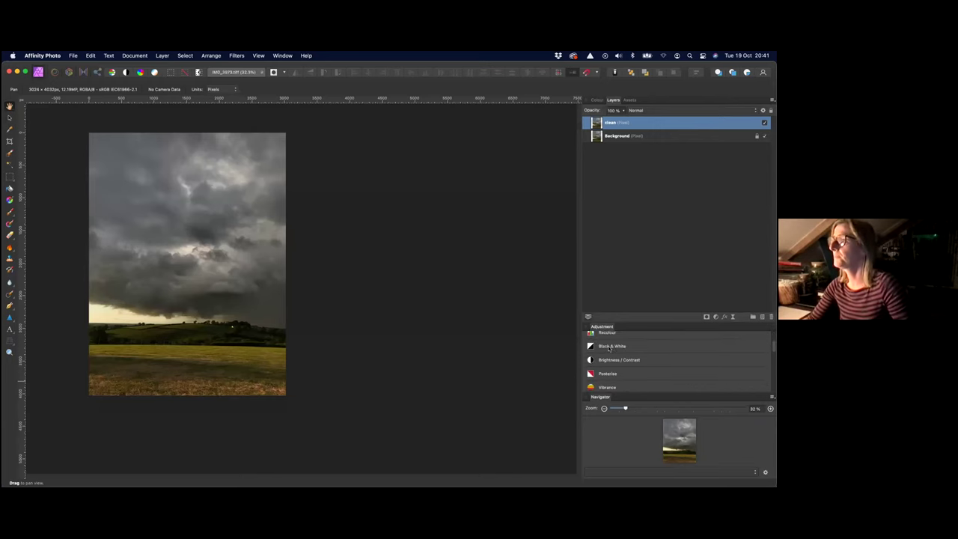
{"action": "left_click", "coordinate": [607, 348]}
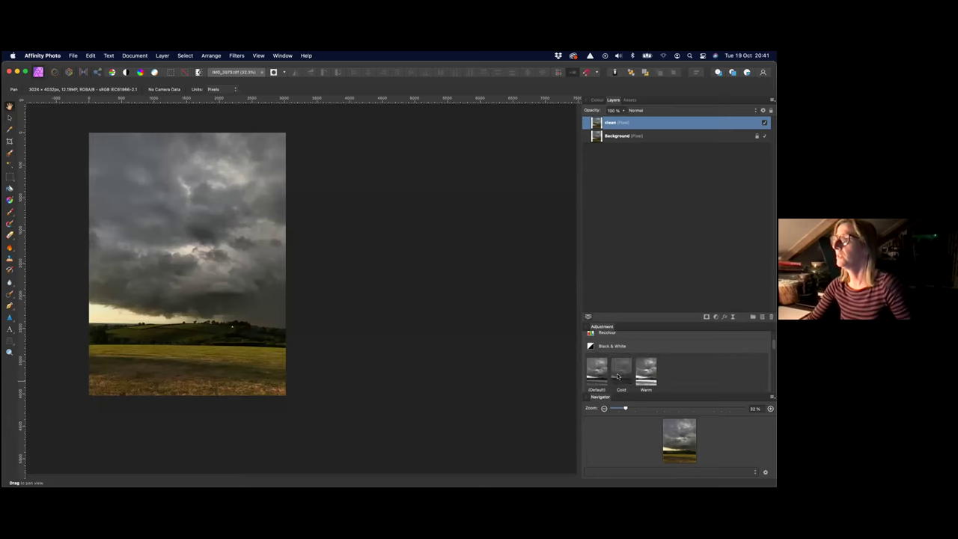
{"action": "left_click", "coordinate": [598, 368]}
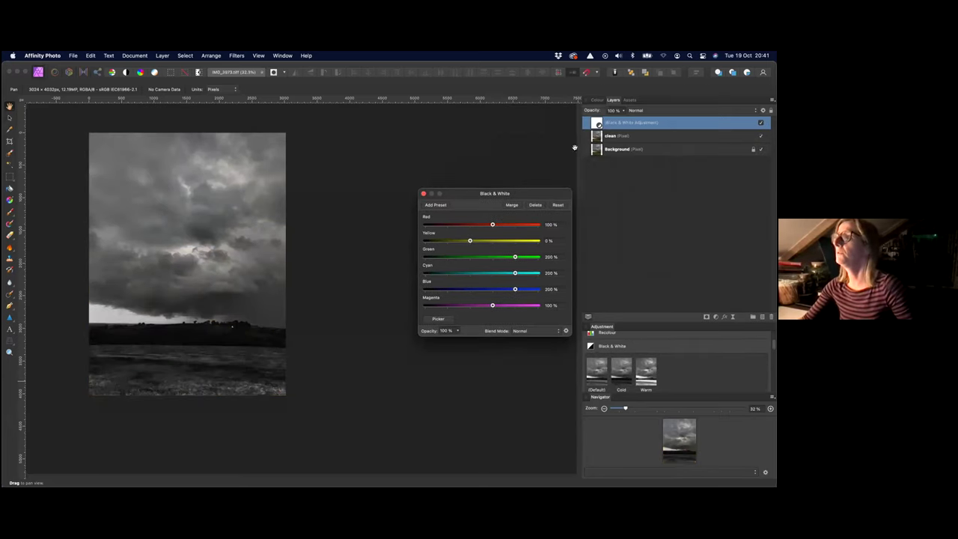
{"action": "left_click", "coordinate": [452, 163]}
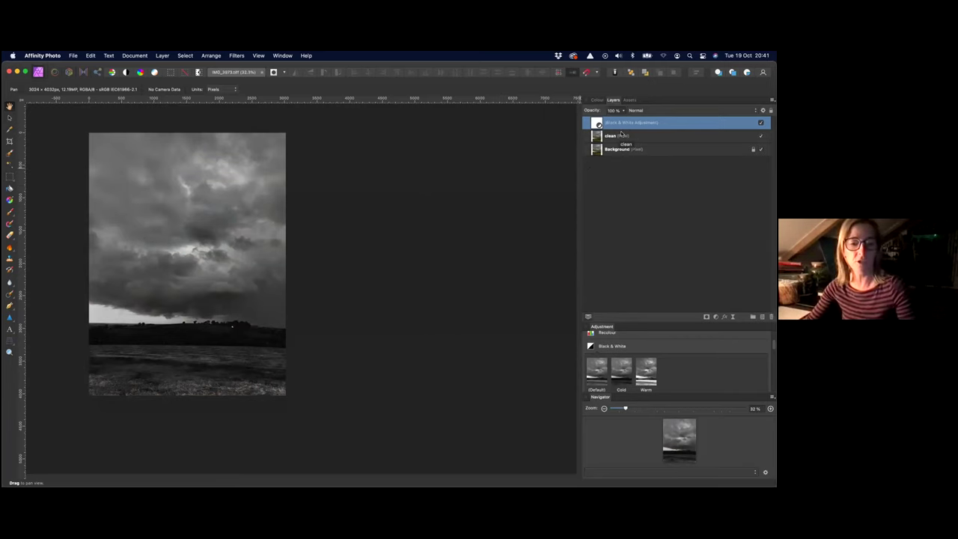
Step: Delete the Black & White layer, then restore it with Edit > Redo
{"action": "key", "text": "Delete"}
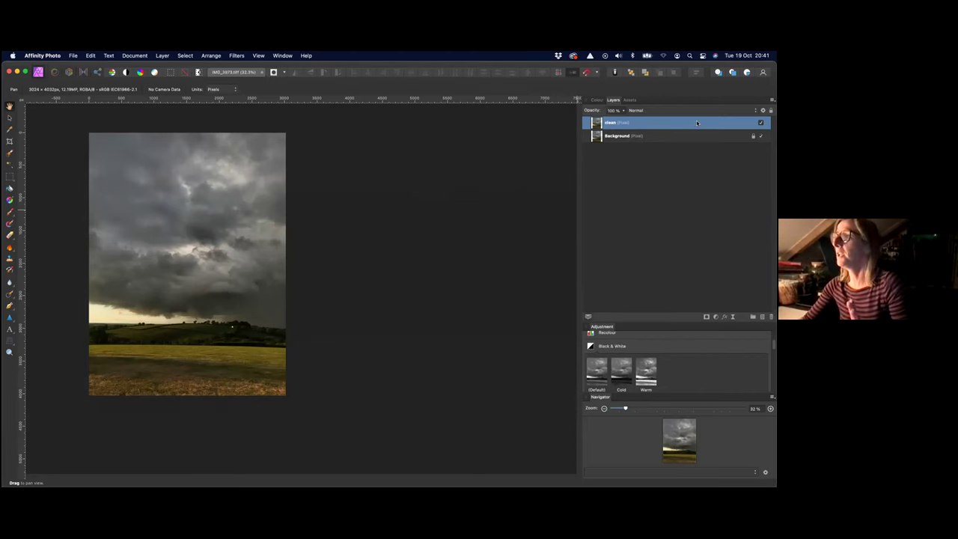
{"action": "left_click", "coordinate": [91, 55]}
{"action": "left_click", "coordinate": [116, 76]}
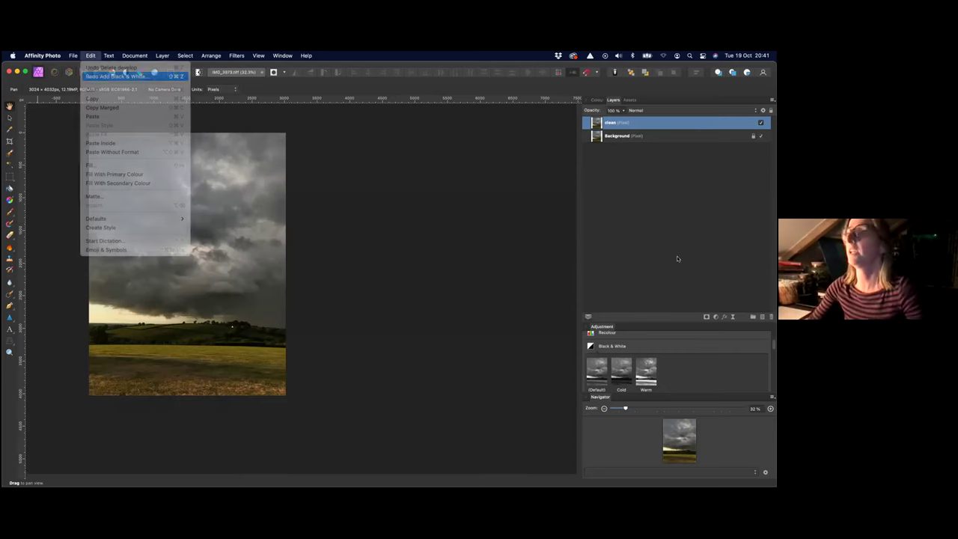
Step: Toggle the Black & White layer's visibility to compare the photo with and without it
{"action": "left_click", "coordinate": [691, 211]}
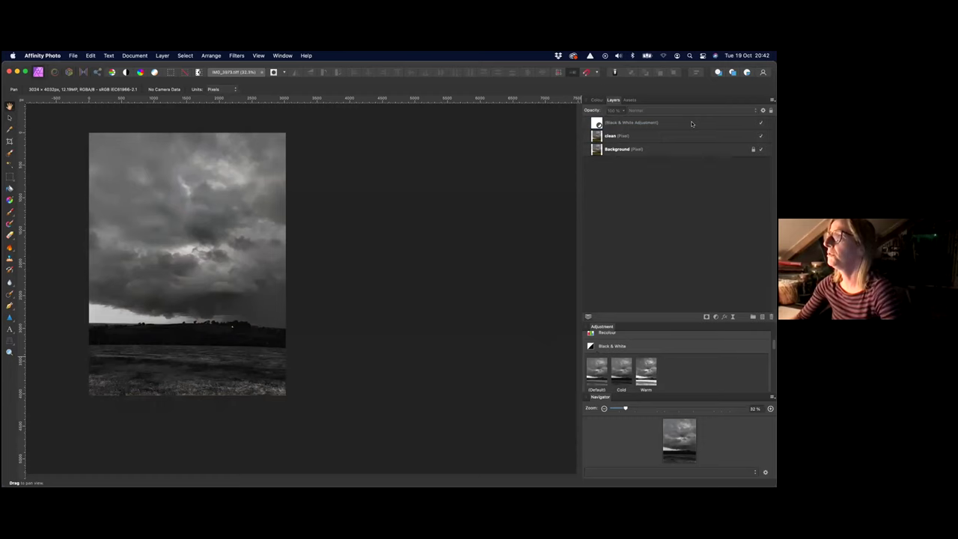
{"action": "left_click", "coordinate": [761, 123]}
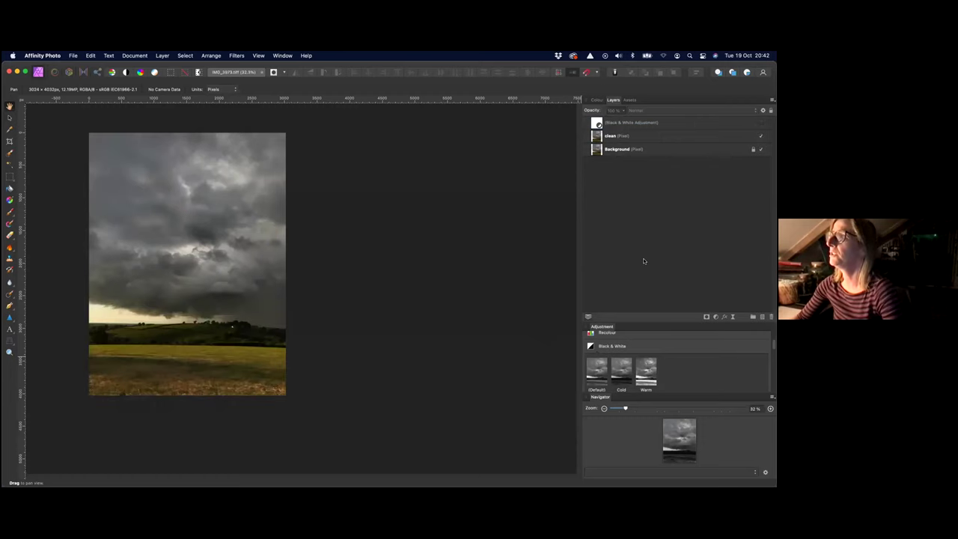
{"action": "left_click", "coordinate": [761, 123]}
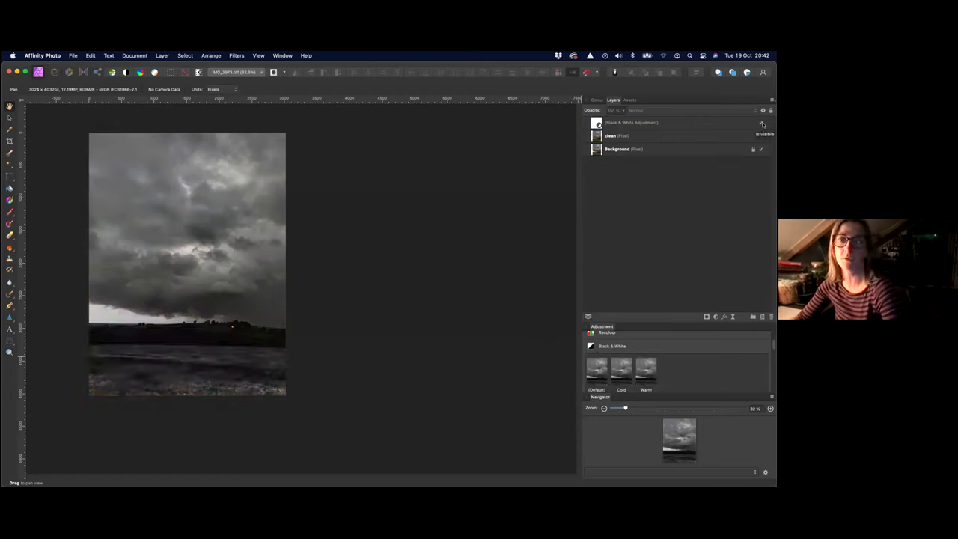
{"action": "left_click", "coordinate": [761, 124]}
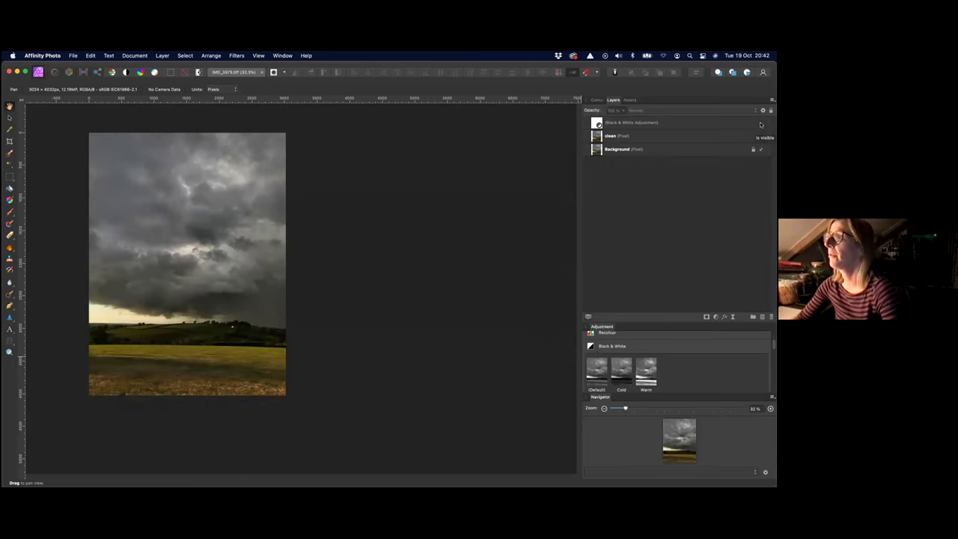
{"action": "left_click", "coordinate": [762, 123]}
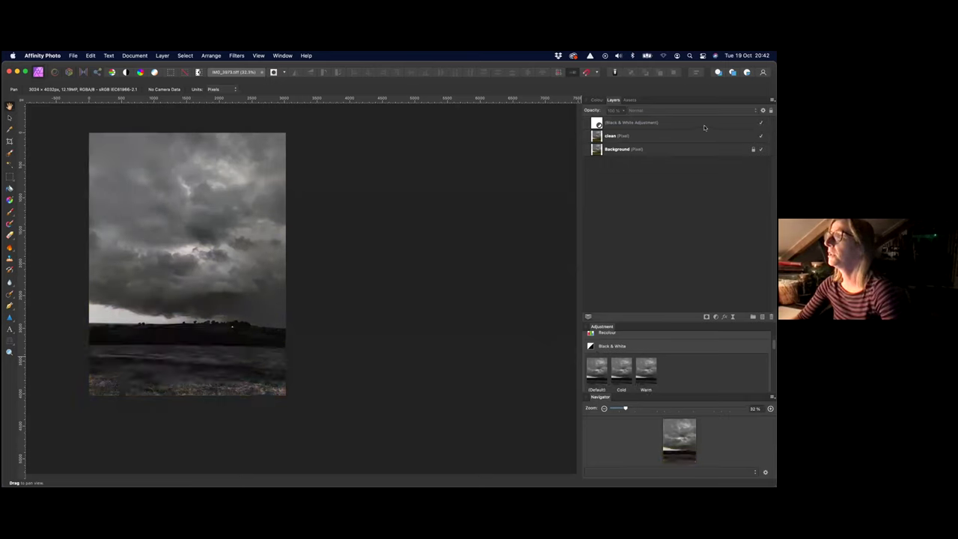
Step: Delete the Black & White layer with the bin icon and switch to the Crop Tool
{"action": "left_click", "coordinate": [648, 123]}
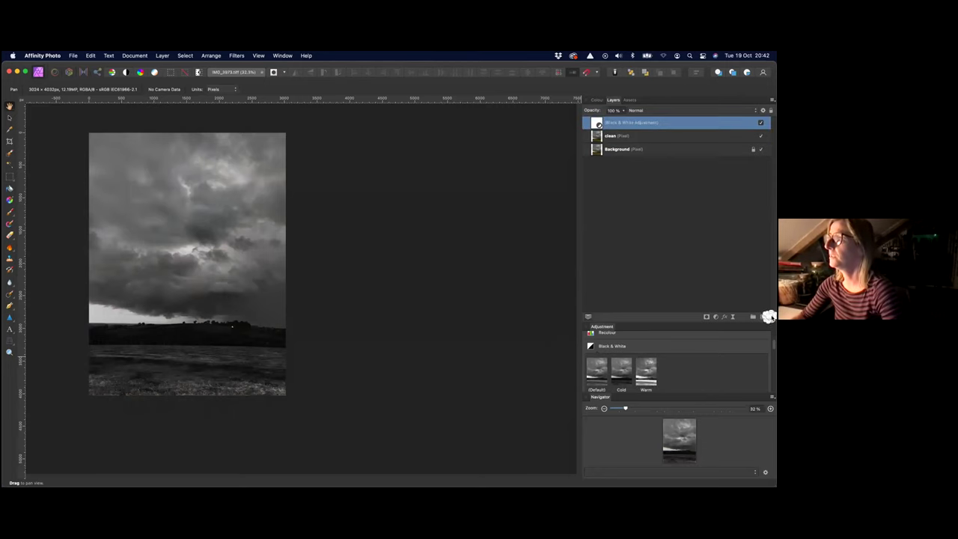
{"action": "left_click", "coordinate": [770, 318]}
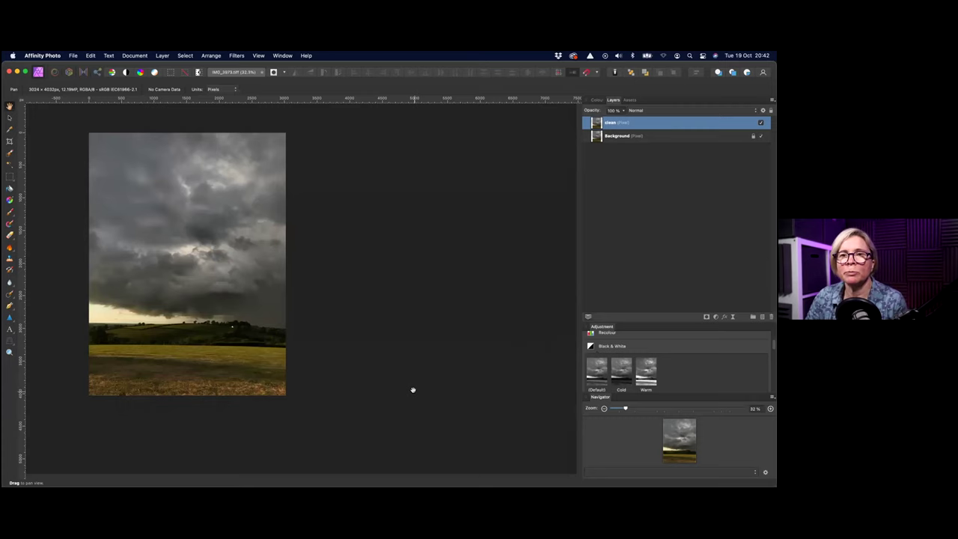
{"action": "key", "text": "c"}
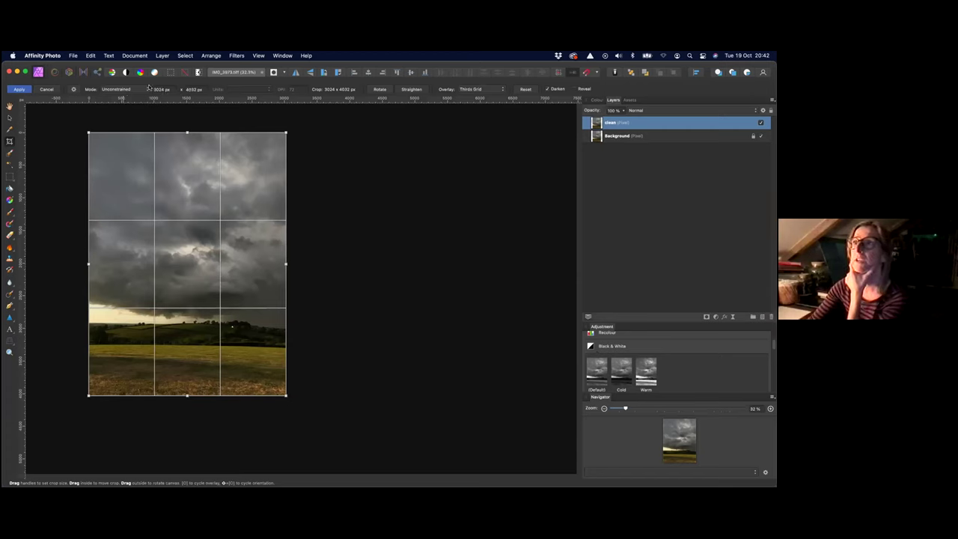
{"action": "left_click", "coordinate": [128, 89]}
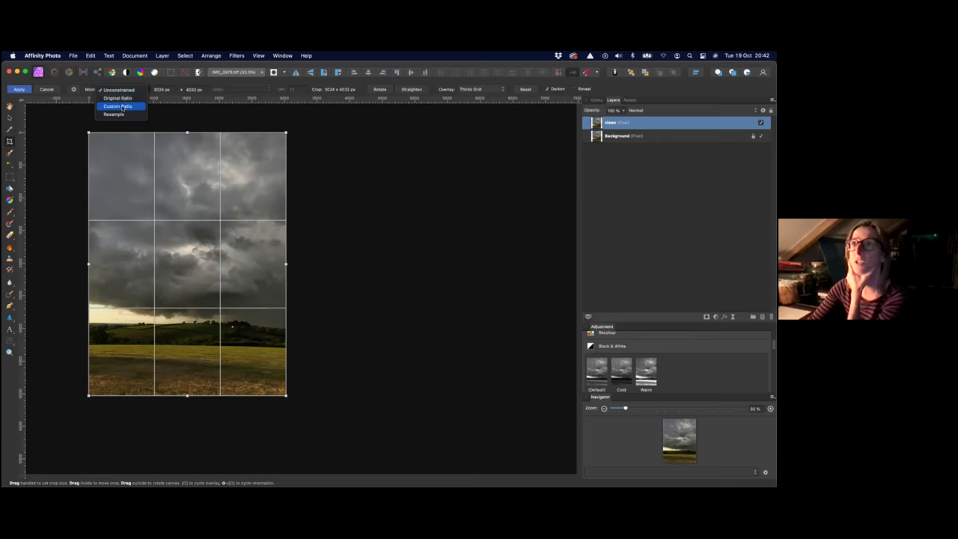
{"action": "left_click", "coordinate": [120, 107]}
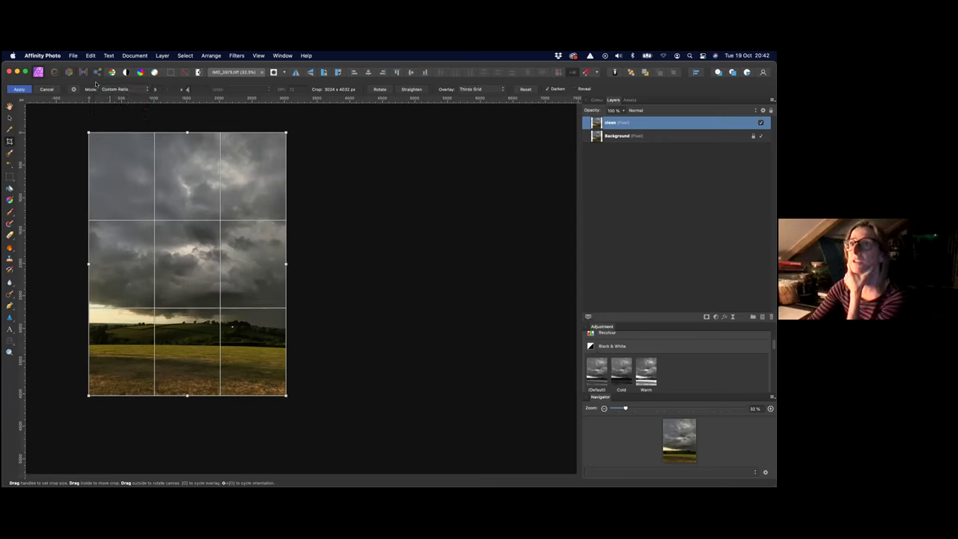
{"action": "left_click", "coordinate": [121, 89]}
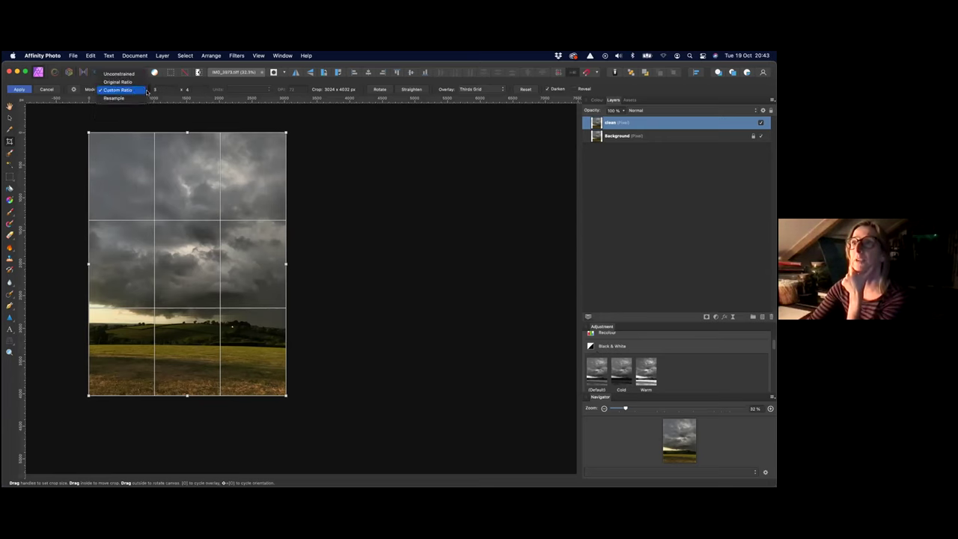
{"action": "left_click", "coordinate": [126, 90]}
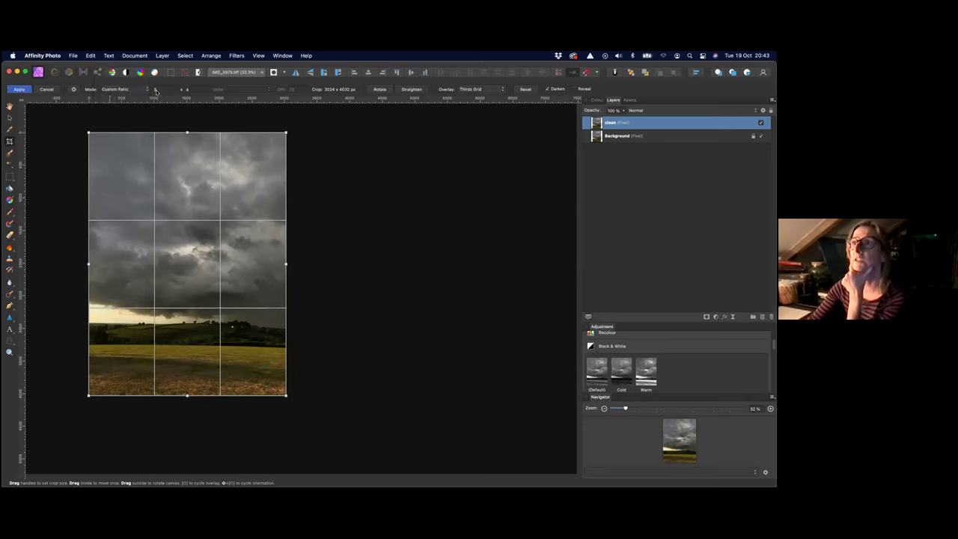
{"action": "left_click", "coordinate": [112, 90]}
{"action": "left_click", "coordinate": [116, 89]}
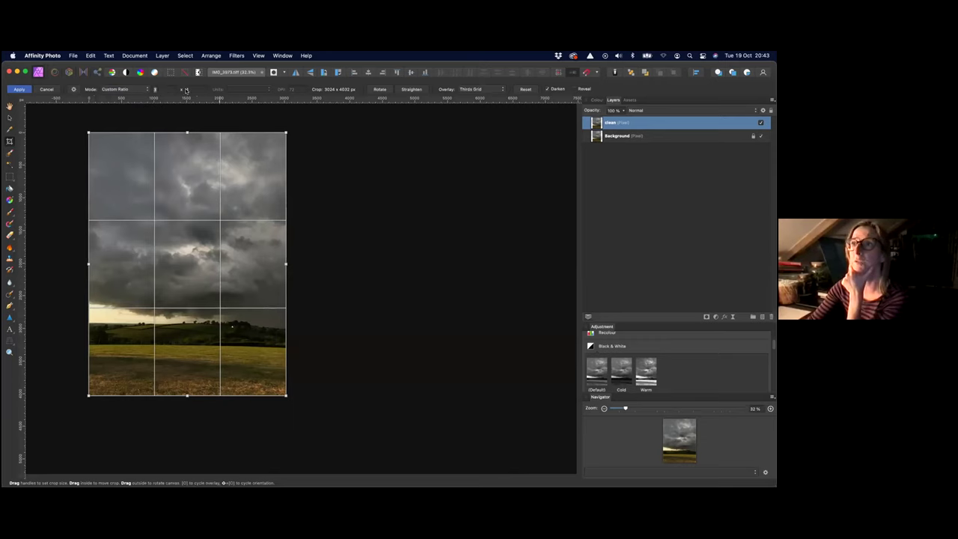
{"action": "left_click", "coordinate": [113, 89]}
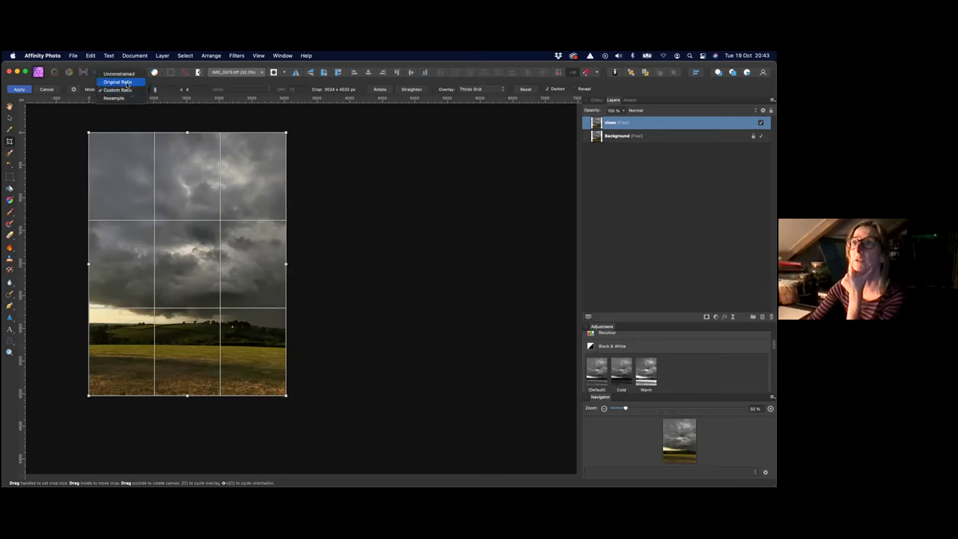
{"action": "left_click", "coordinate": [119, 73]}
{"action": "mouse_move", "coordinate": [88, 133]}
{"action": "left_mouse_down"}
{"action": "mouse_move", "coordinate": [114, 161]}
{"action": "mouse_move", "coordinate": [86, 130]}
{"action": "left_mouse_up"}
{"action": "key", "text": "super+z"}
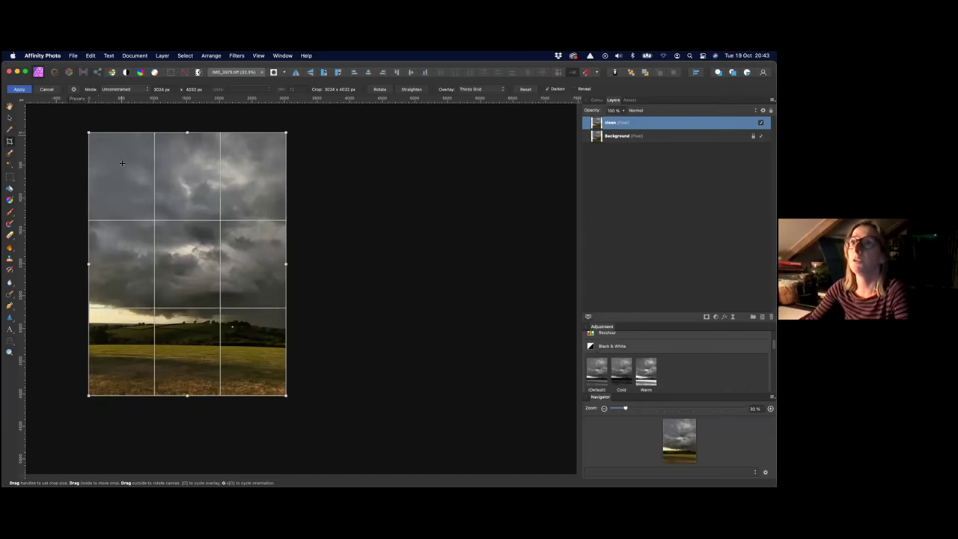
{"action": "left_click", "coordinate": [73, 89]}
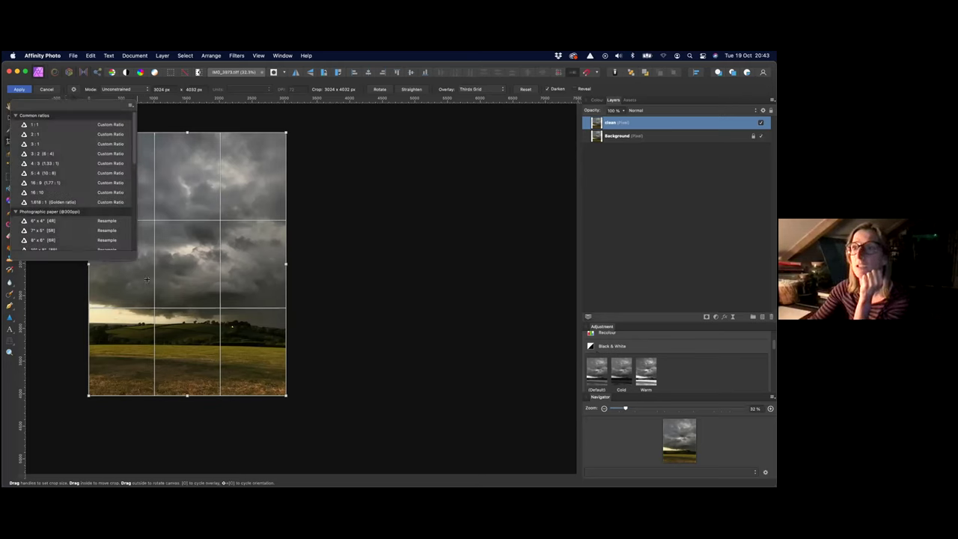
Step: Enlarge the canvas around the cropped photo and rearrange the Colour and Layers panels
{"action": "left_click_drag", "start_coordinate": [130, 154], "coordinate": [130, 185]}
{"action": "mouse_move", "coordinate": [131, 162]}
{"action": "left_mouse_down"}
{"action": "mouse_move", "coordinate": [133, 239]}
{"action": "mouse_move", "coordinate": [134, 155]}
{"action": "left_mouse_up"}
{"action": "scroll", "coordinate": [45, 168], "scroll_direction": "up", "scroll_amount": 3}
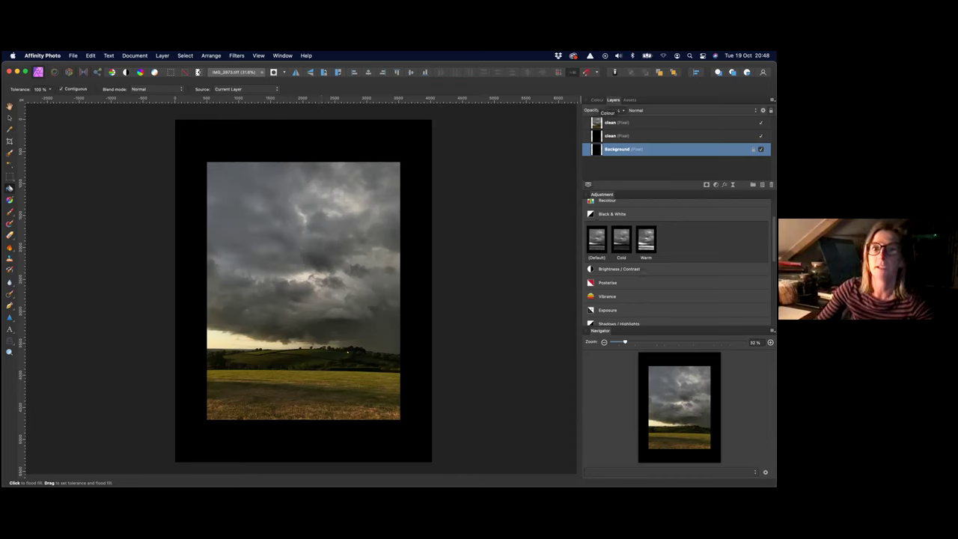
{"action": "left_click_drag", "start_coordinate": [596, 102], "coordinate": [629, 101]}
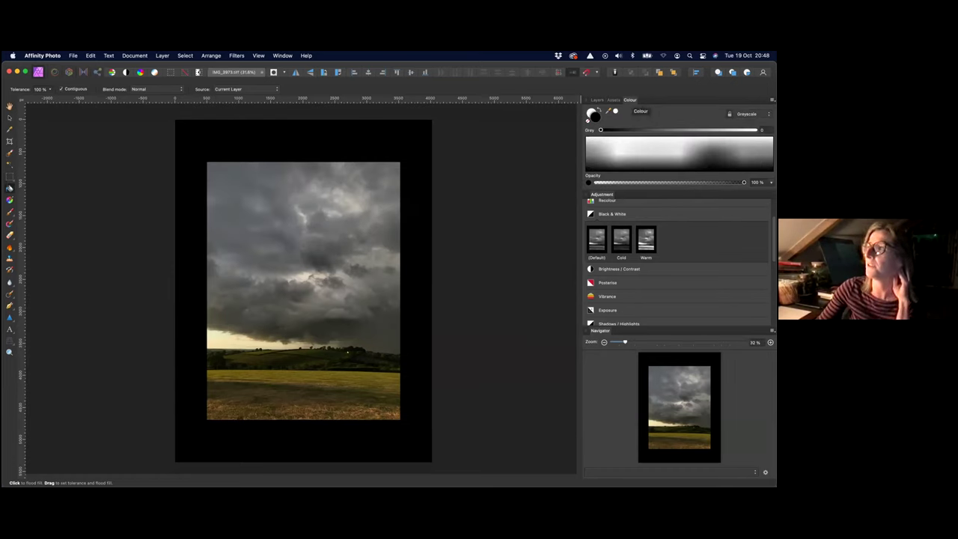
{"action": "left_click", "coordinate": [596, 100]}
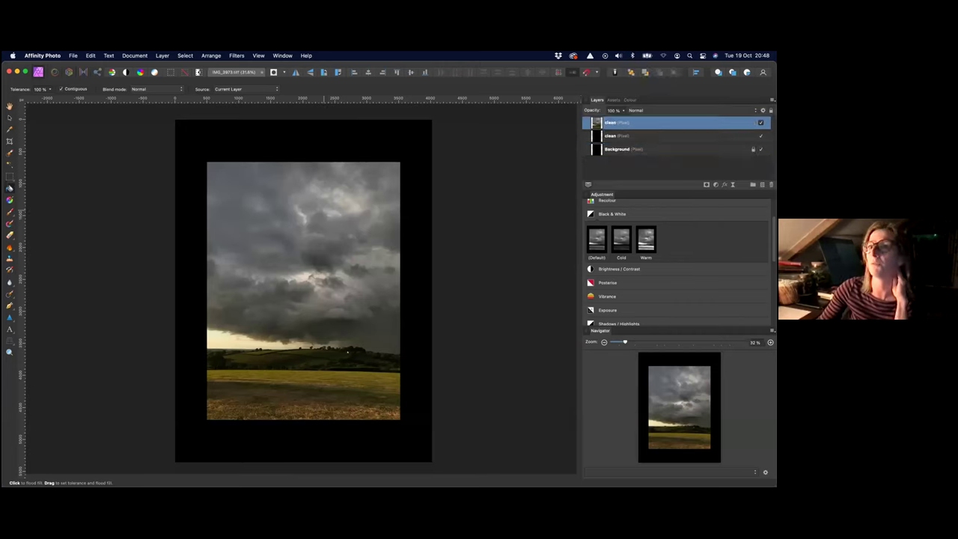
{"action": "left_click", "coordinate": [161, 56]}
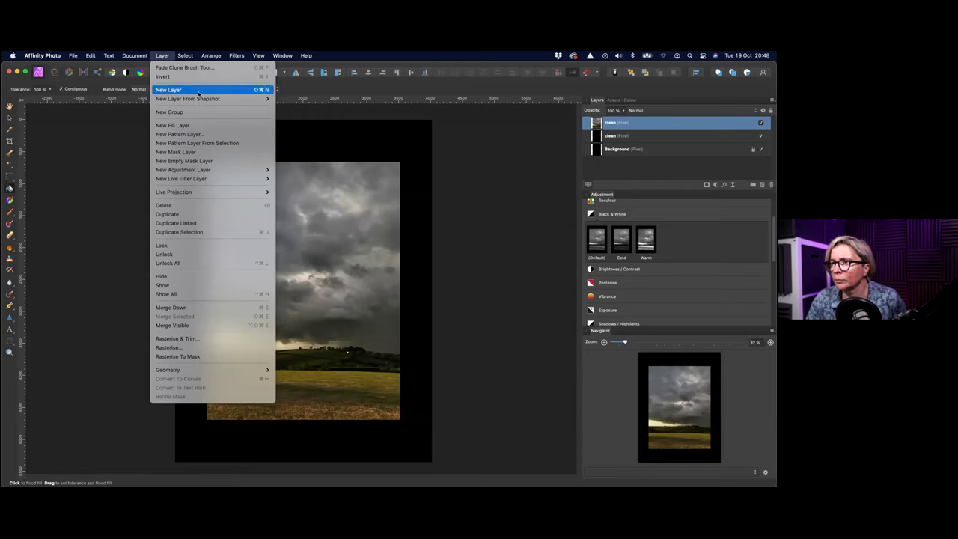
Step: Add an Exposure adjustment layer and select the Paint Brush Tool
{"action": "mouse_move", "coordinate": [217, 170]}
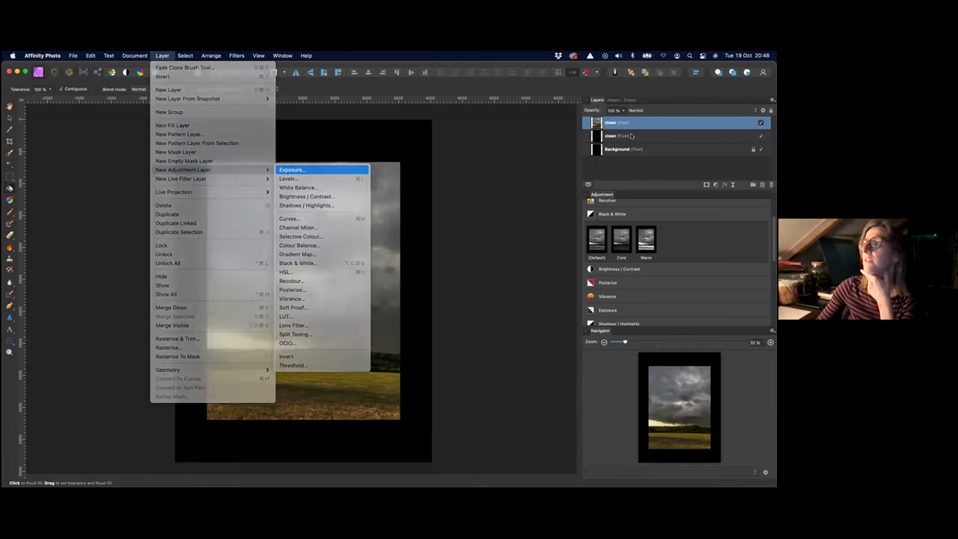
{"action": "left_click_drag", "start_coordinate": [431, 291], "coordinate": [428, 291]}
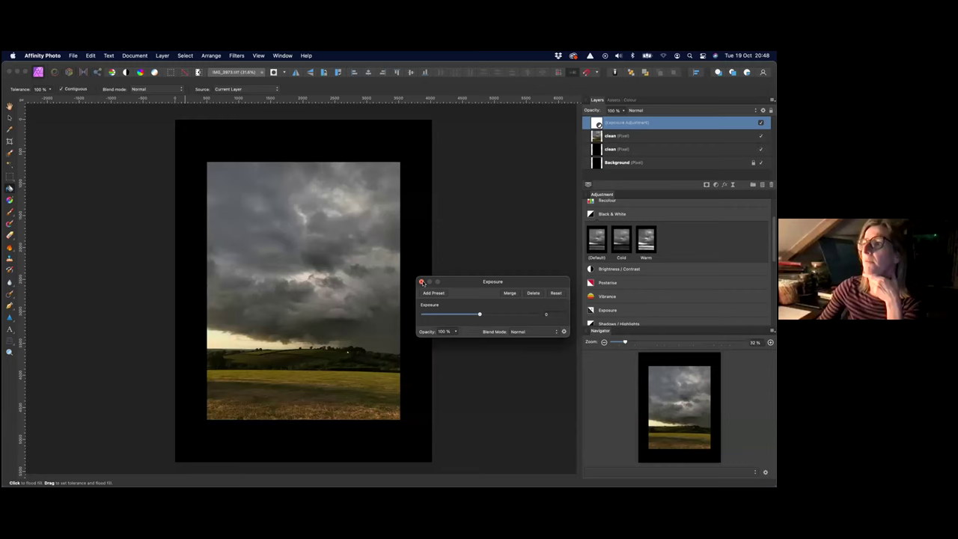
{"action": "left_click", "coordinate": [422, 282]}
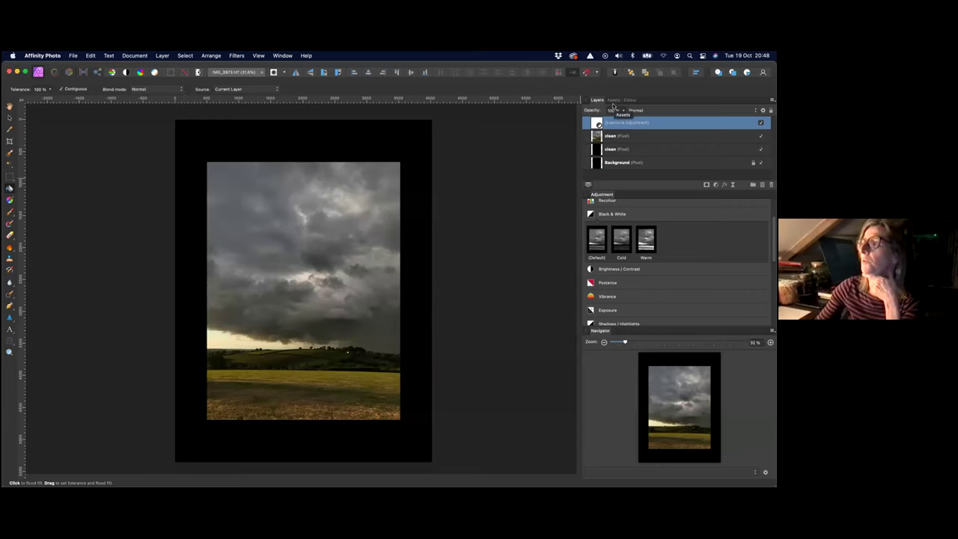
{"action": "left_click", "coordinate": [630, 100]}
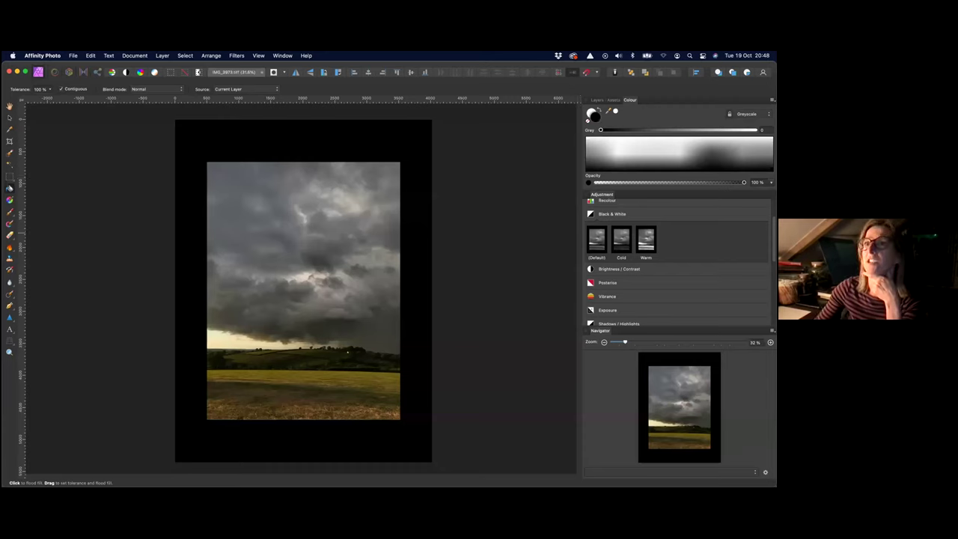
{"action": "left_click", "coordinate": [9, 212]}
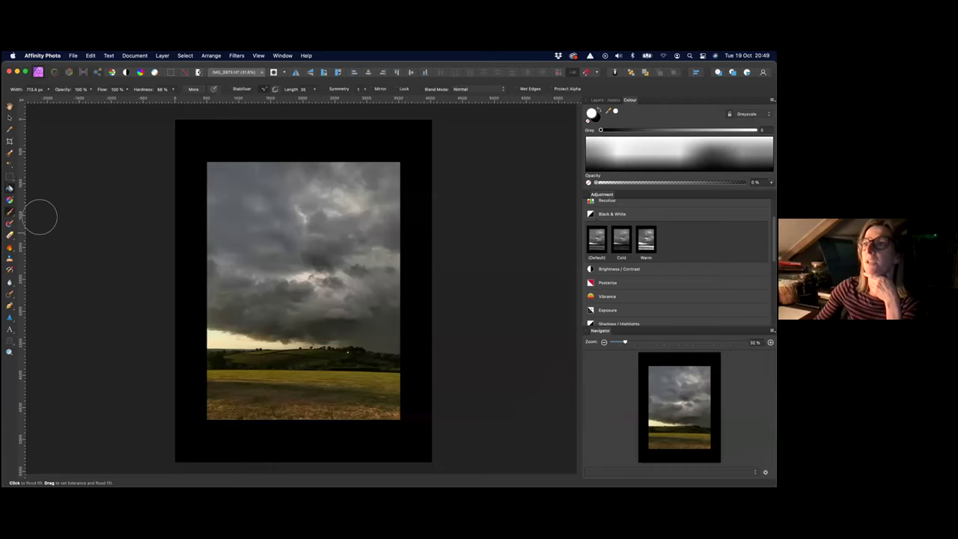
{"action": "left_click", "coordinate": [603, 100]}
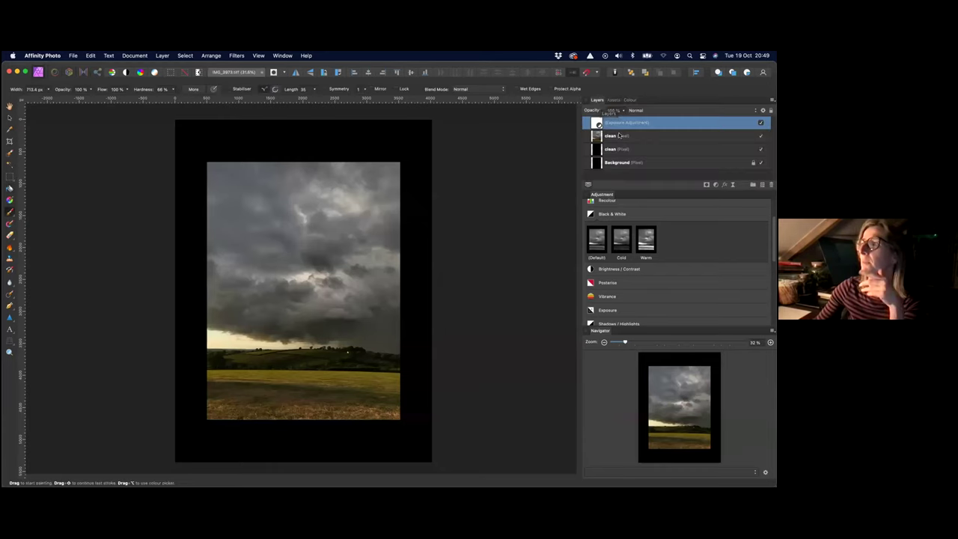
Step: Raise exposure to 3.285, paint the clouds back dark, then delete the Exposure layer
{"action": "double_click", "coordinate": [597, 122]}
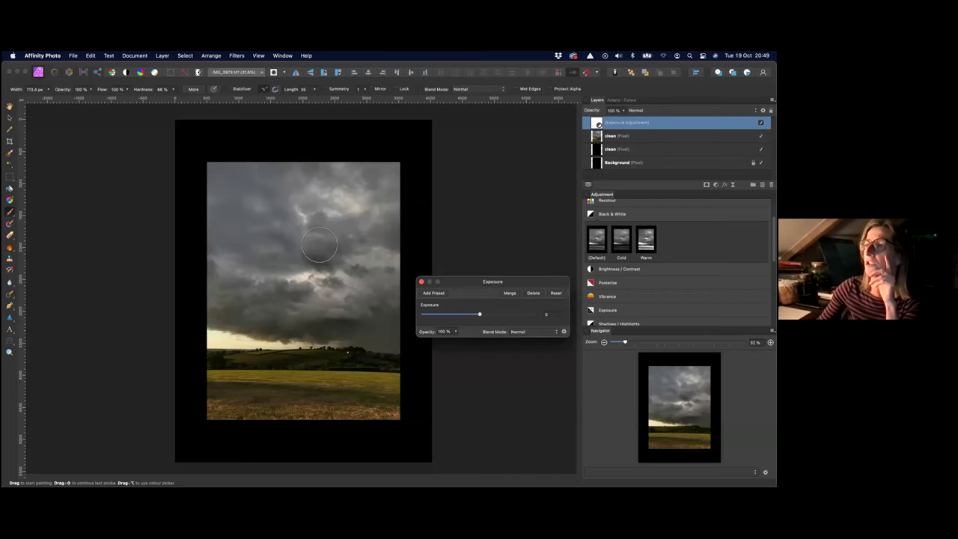
{"action": "left_click_drag", "start_coordinate": [484, 282], "coordinate": [600, 237]}
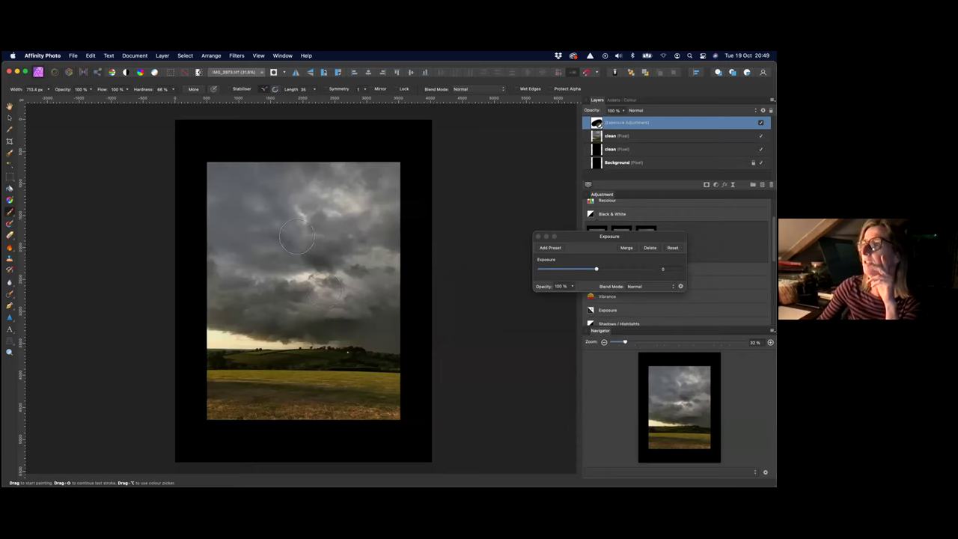
{"action": "mouse_move", "coordinate": [596, 269]}
{"action": "left_mouse_down"}
{"action": "mouse_move", "coordinate": [644, 269]}
{"action": "mouse_move", "coordinate": [621, 269]}
{"action": "left_mouse_up"}
{"action": "mouse_move", "coordinate": [380, 312]}
{"action": "left_mouse_down"}
{"action": "mouse_move", "coordinate": [349, 326]}
{"action": "mouse_move", "coordinate": [282, 321]}
{"action": "mouse_move", "coordinate": [209, 338]}
{"action": "mouse_move", "coordinate": [297, 320]}
{"action": "mouse_move", "coordinate": [306, 275]}
{"action": "mouse_move", "coordinate": [202, 281]}
{"action": "mouse_move", "coordinate": [205, 197]}
{"action": "mouse_move", "coordinate": [287, 156]}
{"action": "mouse_move", "coordinate": [336, 169]}
{"action": "mouse_move", "coordinate": [309, 206]}
{"action": "mouse_move", "coordinate": [319, 252]}
{"action": "mouse_move", "coordinate": [425, 283]}
{"action": "mouse_move", "coordinate": [421, 251]}
{"action": "mouse_move", "coordinate": [329, 252]}
{"action": "left_mouse_up"}
{"action": "mouse_move", "coordinate": [256, 325]}
{"action": "left_mouse_down"}
{"action": "mouse_move", "coordinate": [349, 327]}
{"action": "mouse_move", "coordinate": [247, 352]}
{"action": "left_mouse_up"}
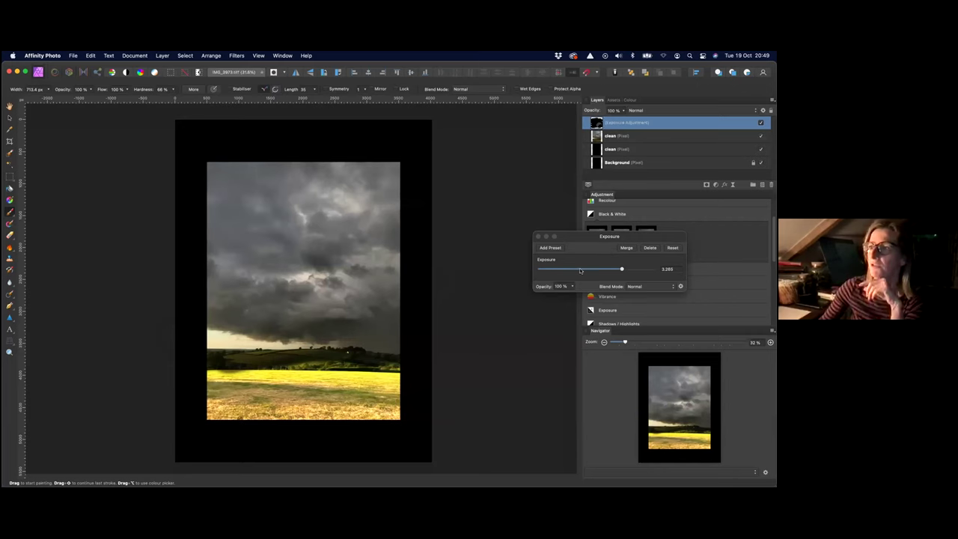
{"action": "left_click", "coordinate": [538, 236]}
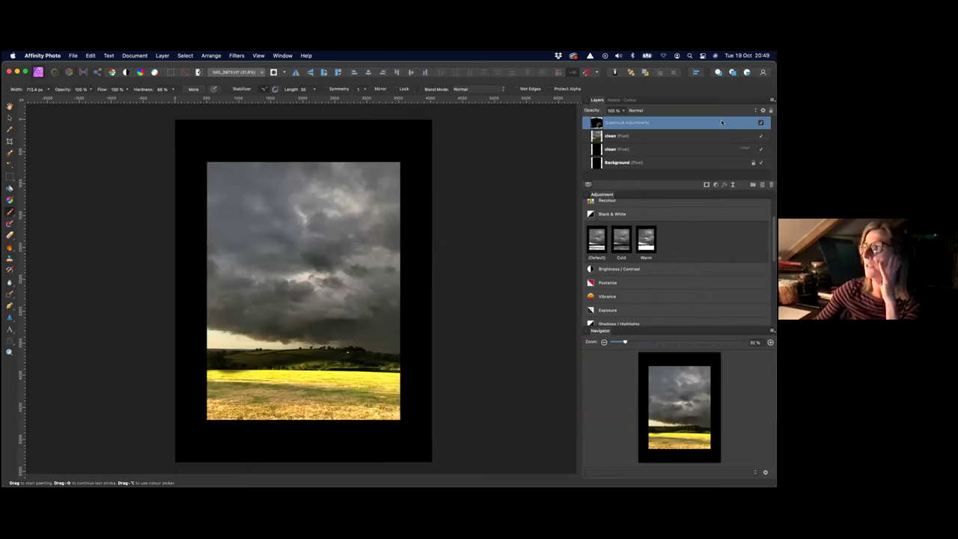
{"action": "left_click", "coordinate": [770, 185]}
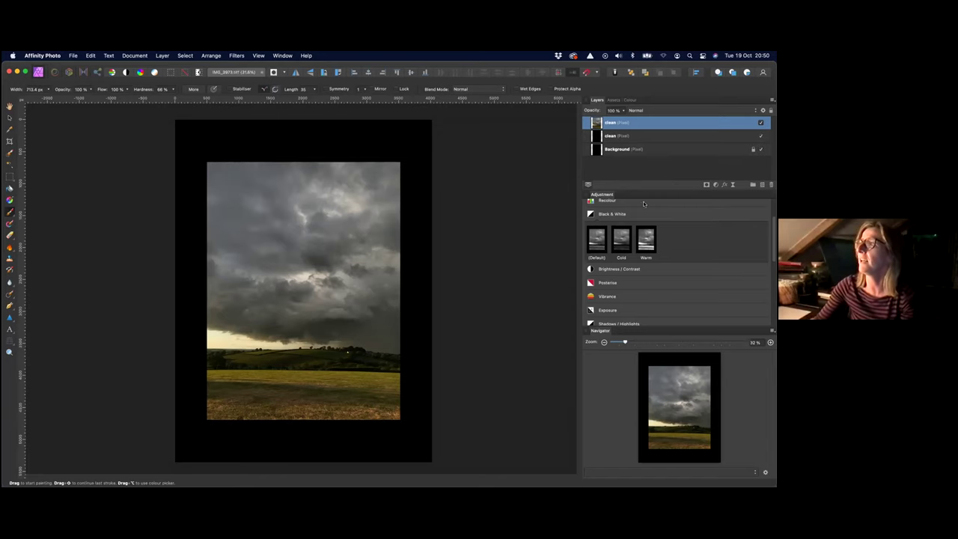
{"action": "left_click", "coordinate": [761, 122]}
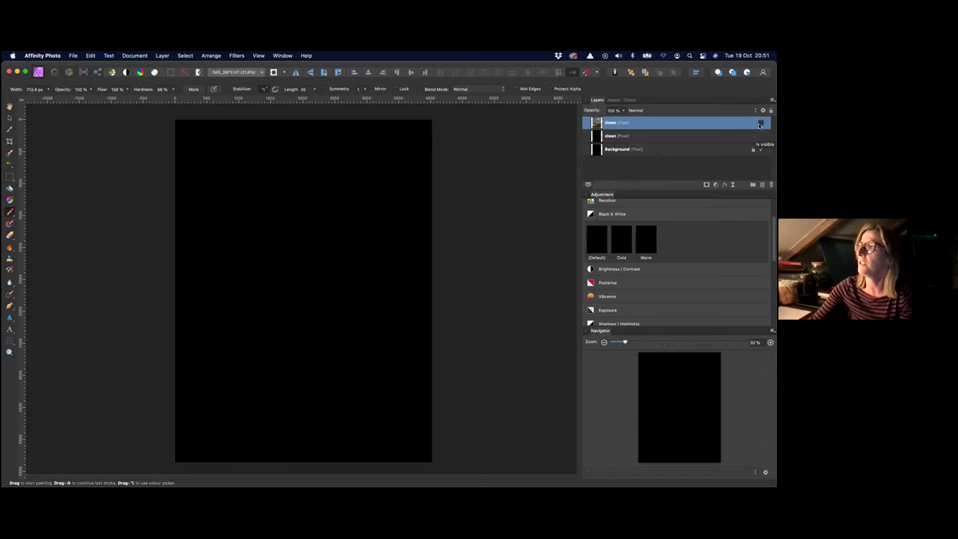
{"action": "left_click", "coordinate": [761, 122]}
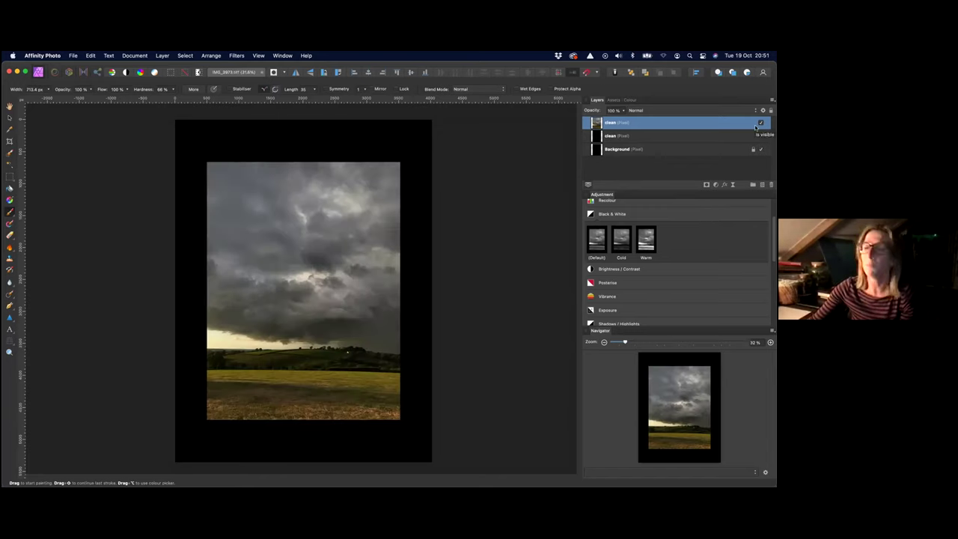